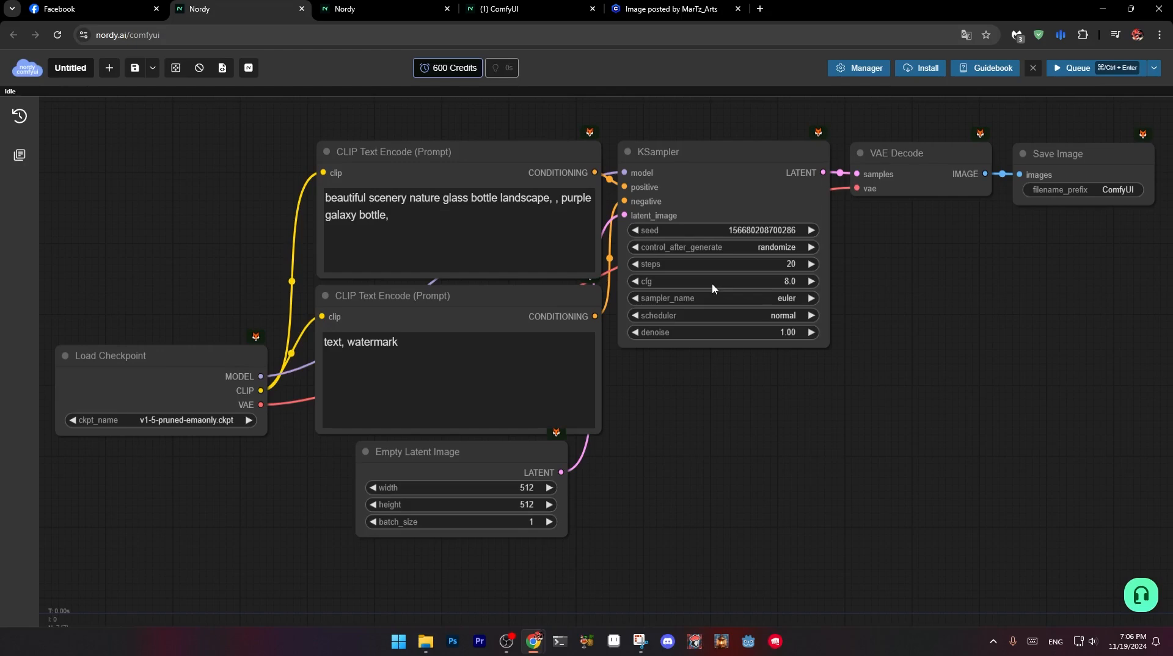
- Examine the default text-to-image workflow and its credit balance, and compare them with the finished Joker card workflow
drag(137, 354, 178, 418)
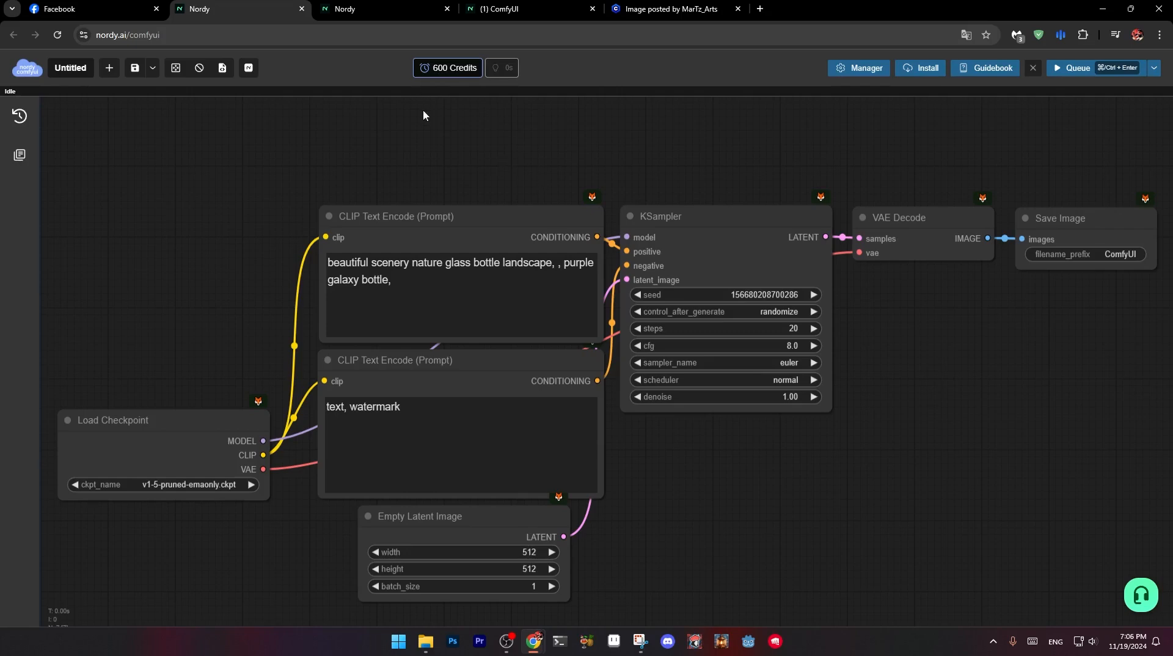
drag(432, 68, 477, 68)
click(519, 7)
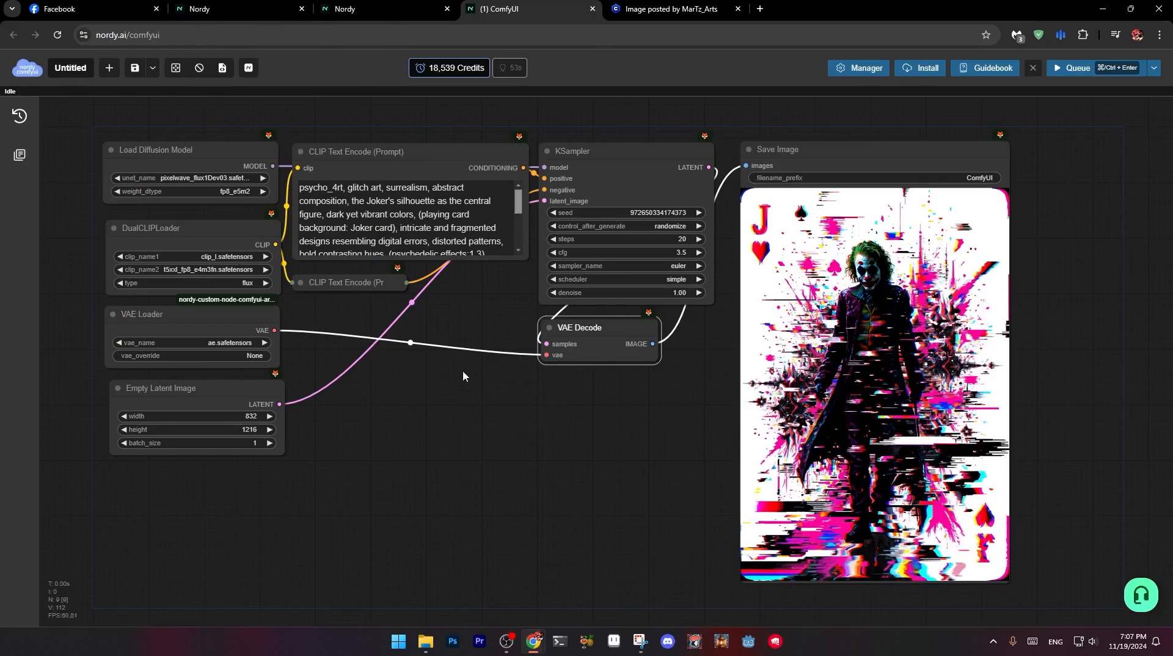
click(202, 9)
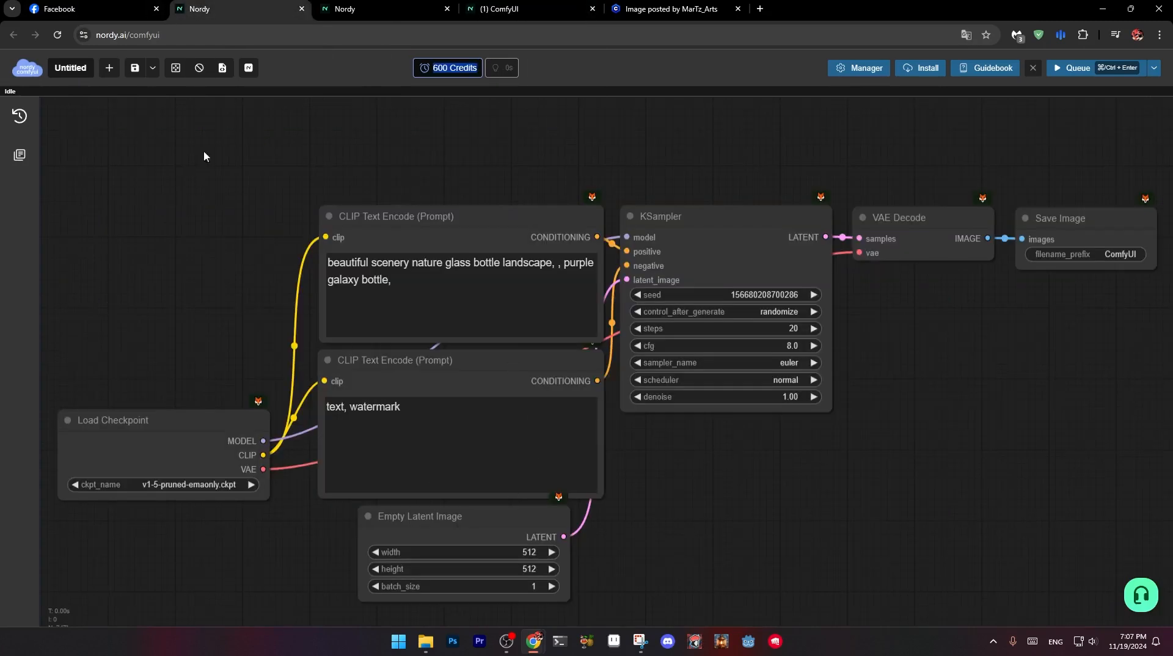
drag(328, 194, 320, 192)
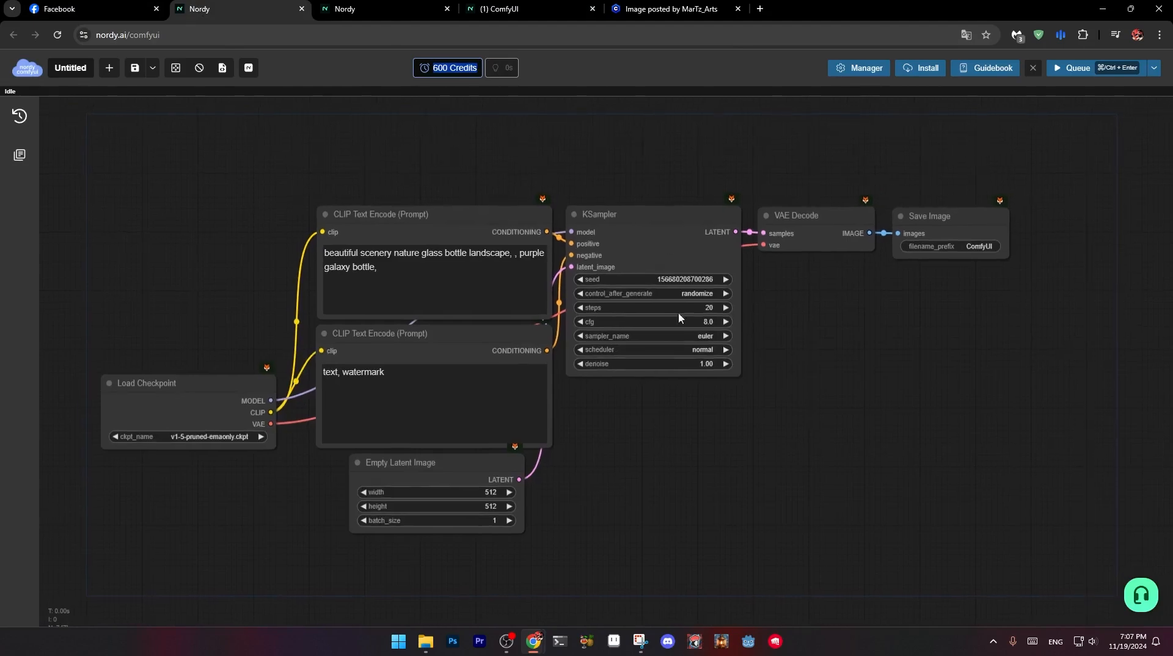
click(453, 72)
drag(162, 388, 162, 431)
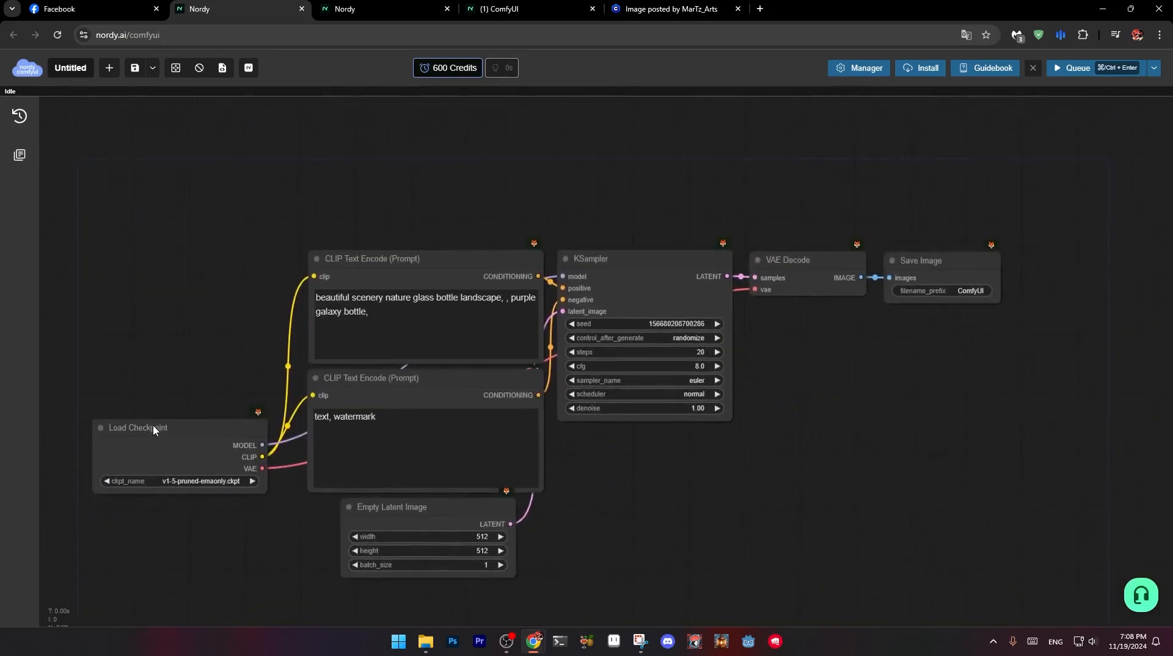
drag(168, 354, 185, 329)
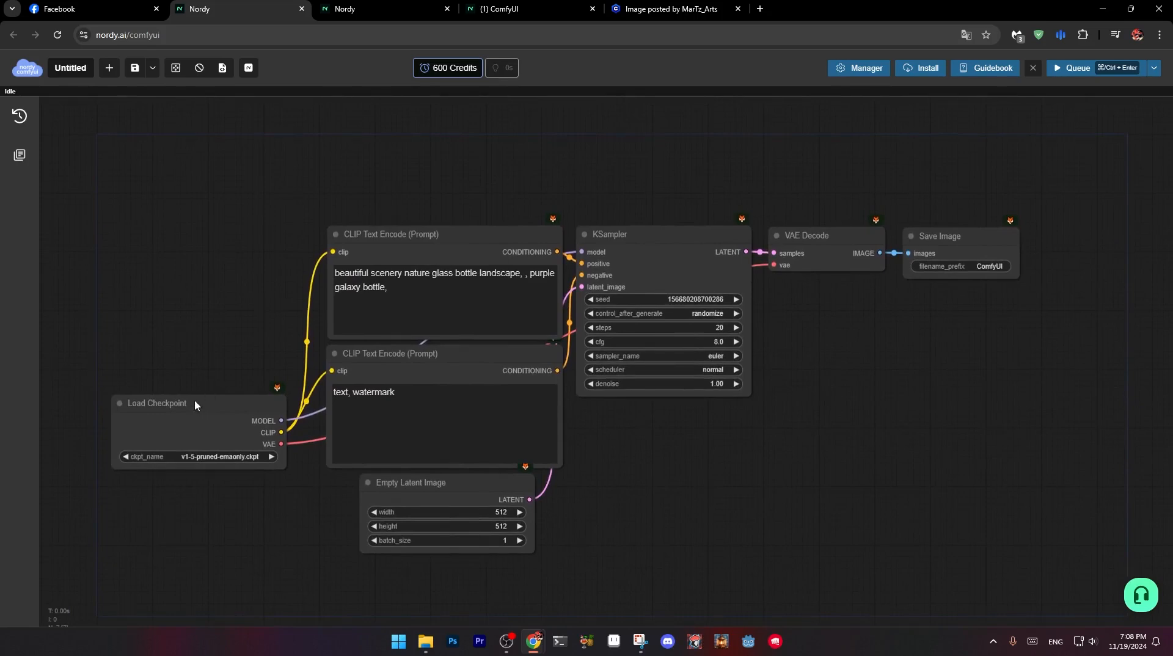
drag(195, 399, 186, 387)
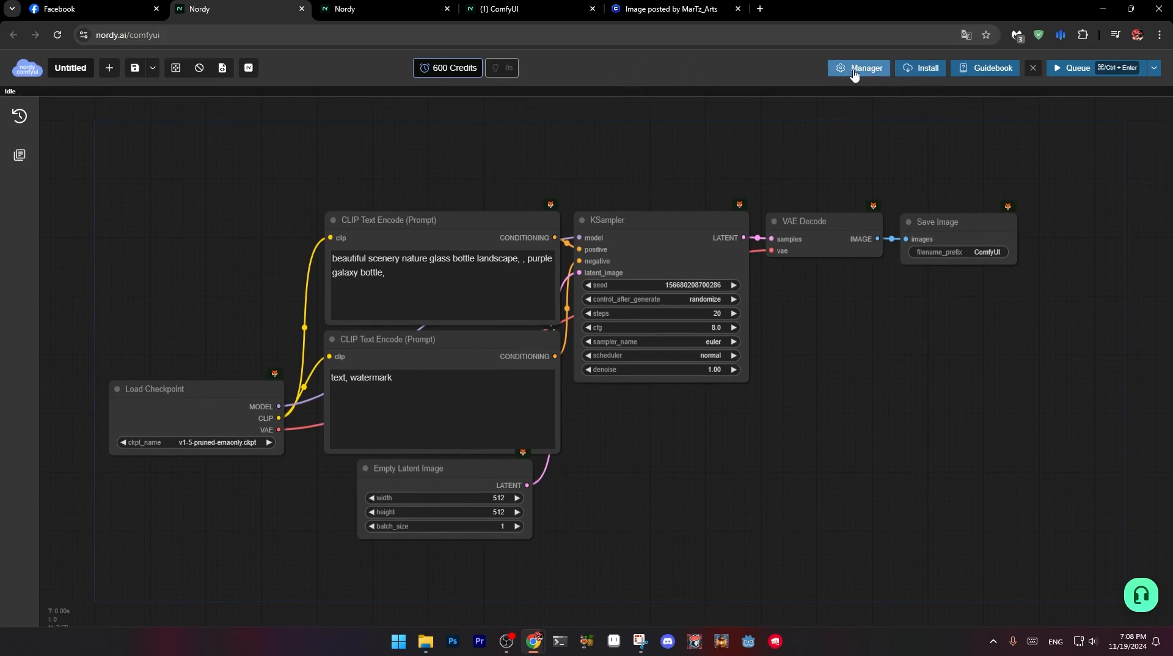
- Apply the coupon code CHEATSHEET in the Nordy account settings
click(369, 9)
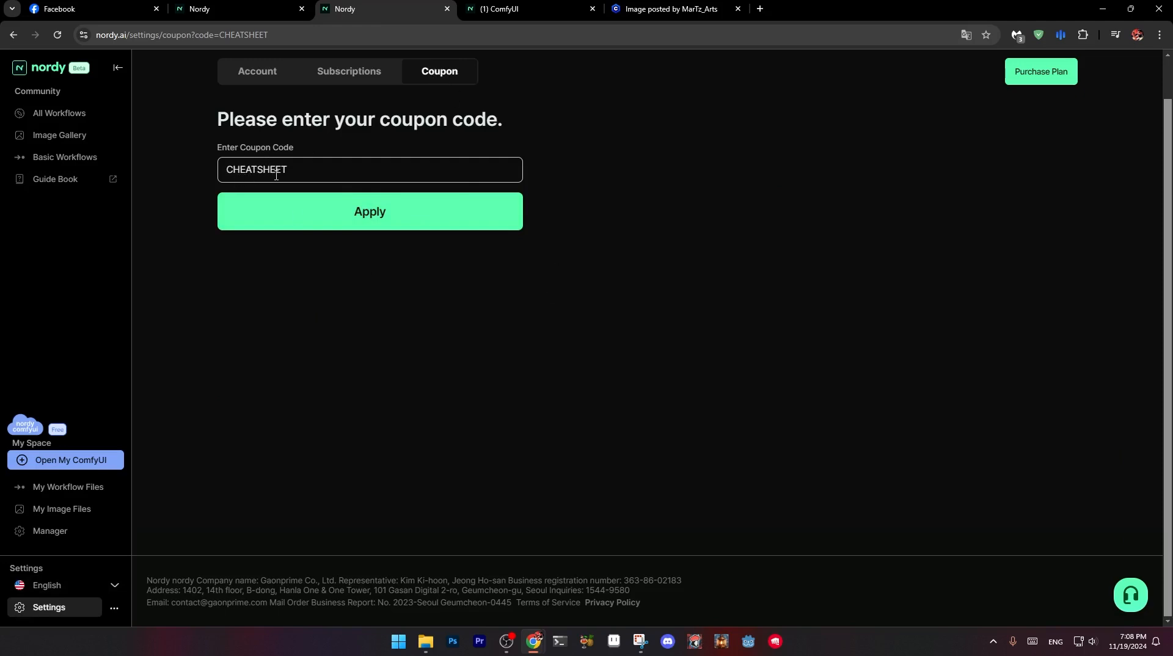
click(342, 211)
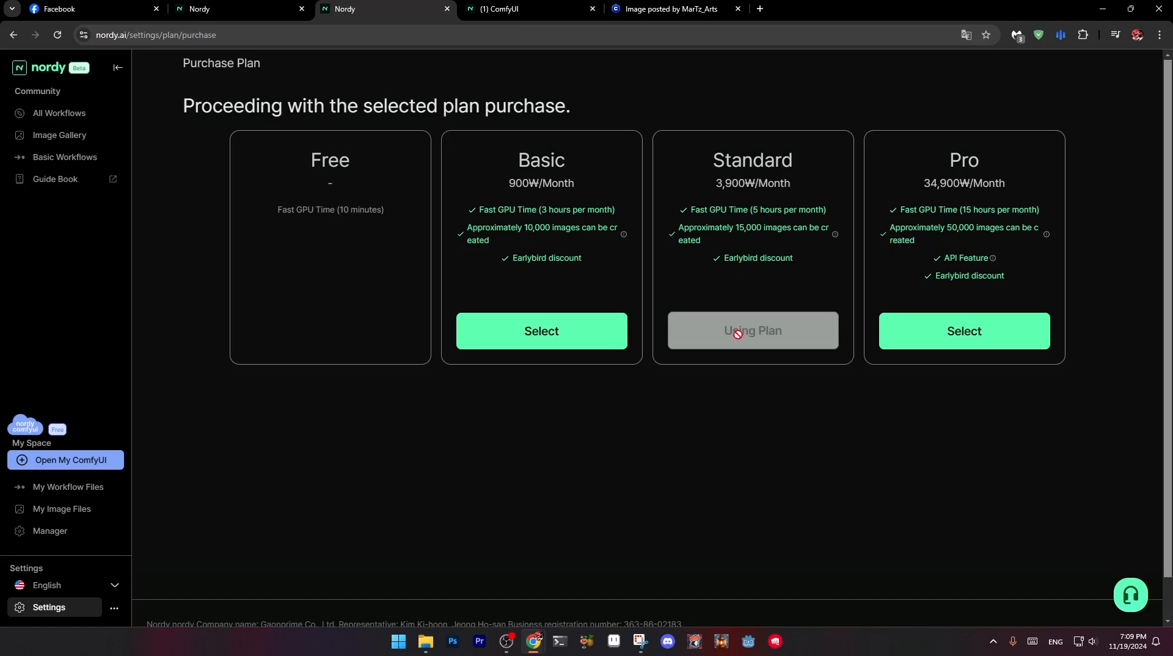
- Select the full positive prompt in the Joker card workflow and start a new blank workflow
click(520, 8)
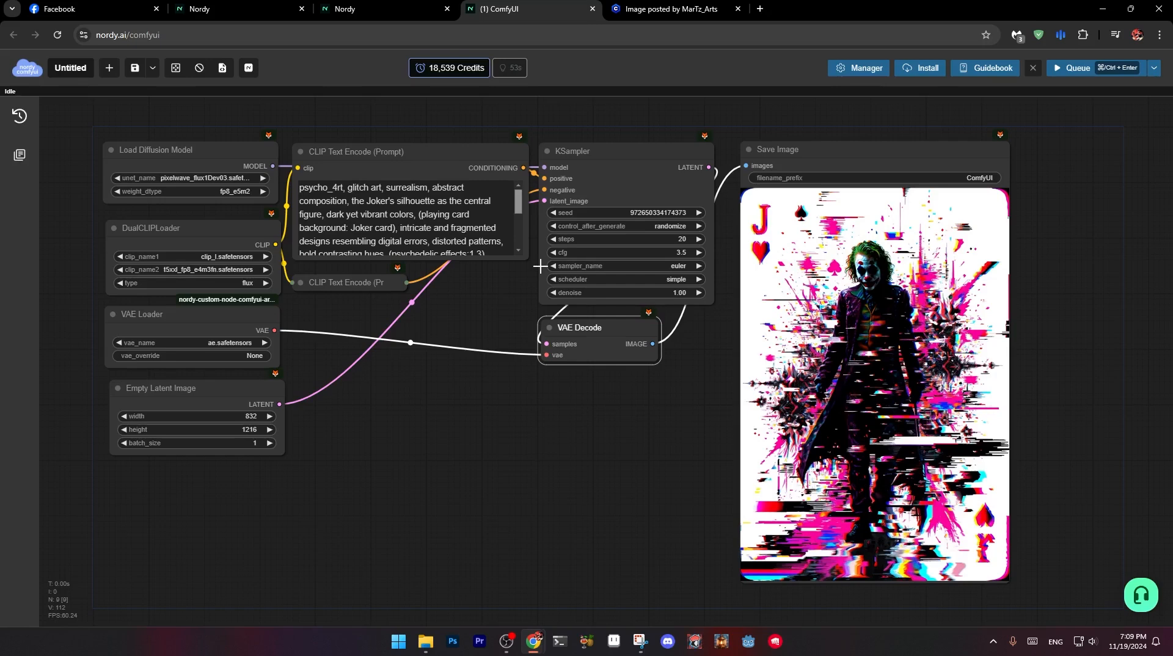
click(414, 210)
key(ctrl+a)
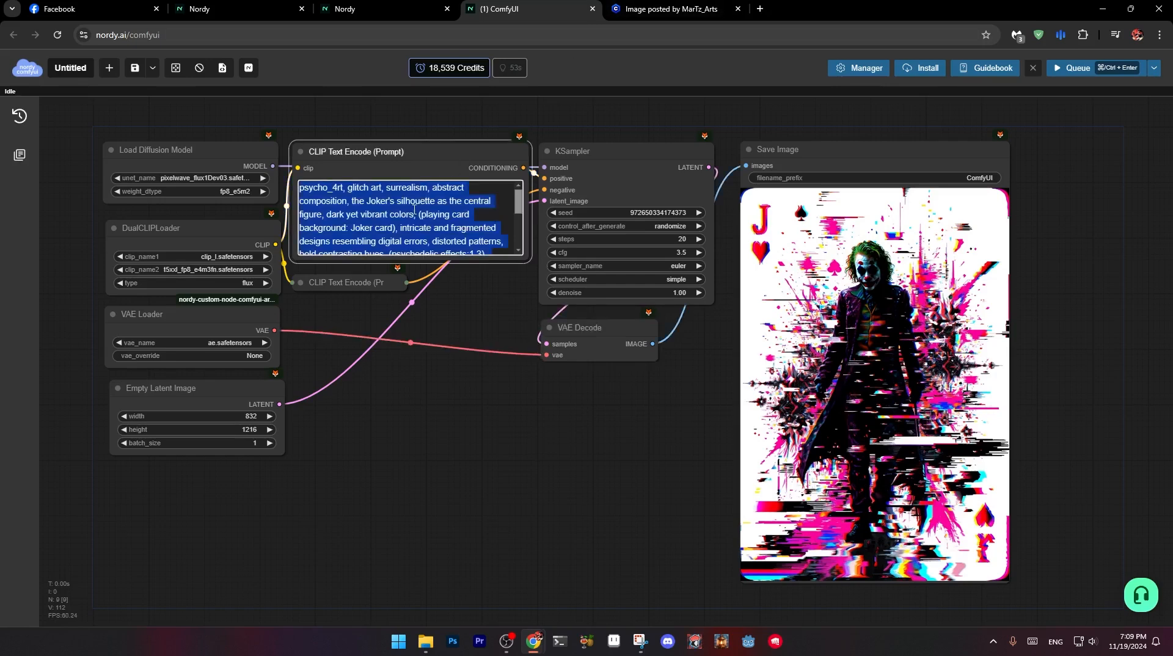
click(110, 68)
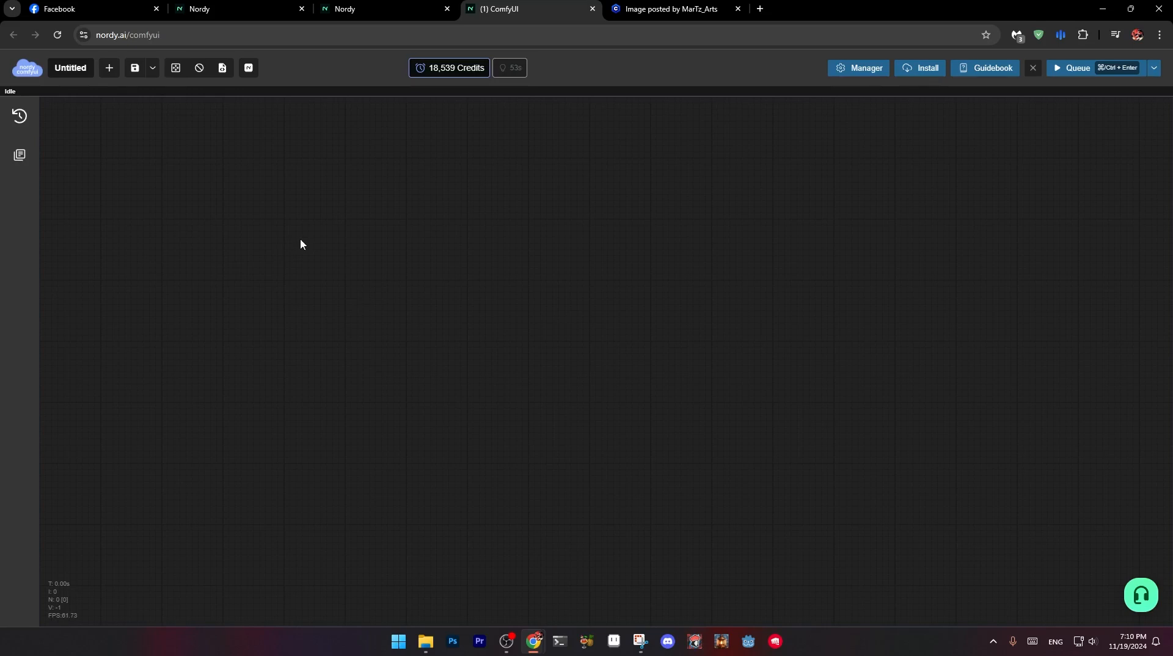
click(19, 156)
click(20, 157)
- Add a Load Diffusion Model node and place it in the upper-left area of the canvas
double_click(234, 179)
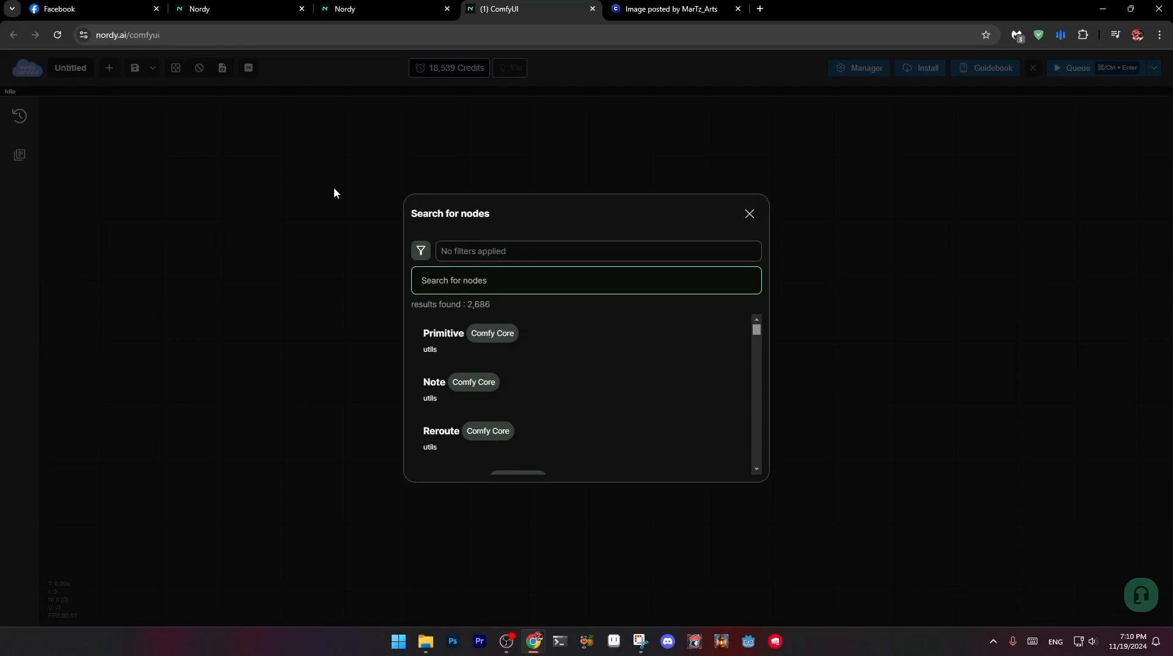
text(load d)
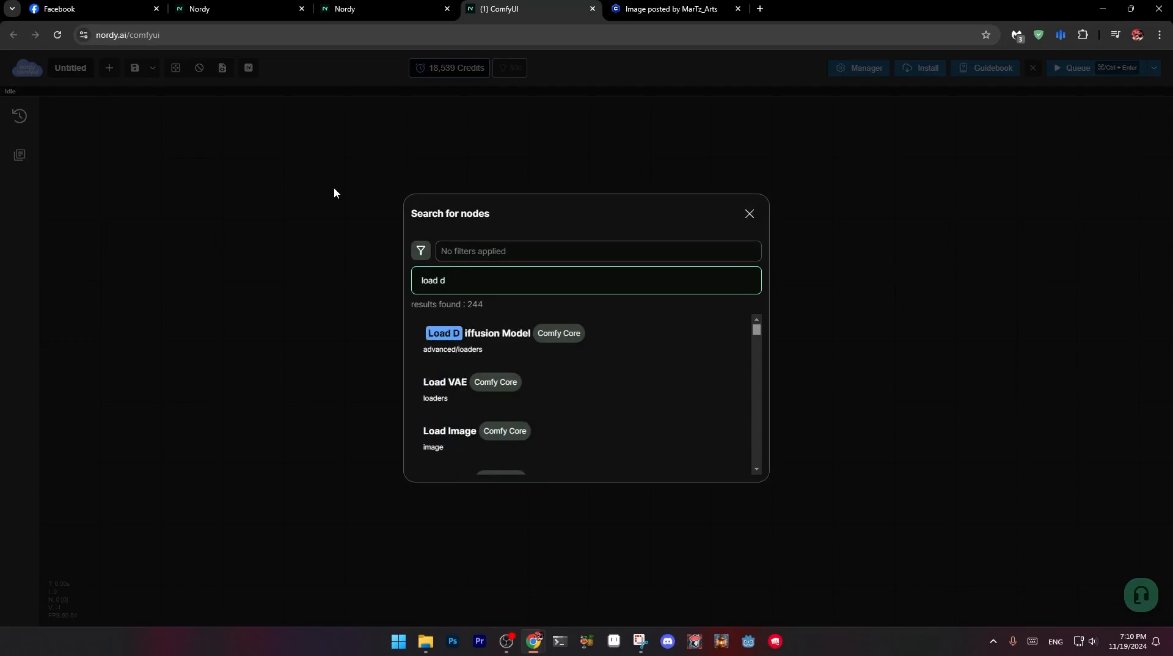
key(Return)
drag(220, 149, 158, 112)
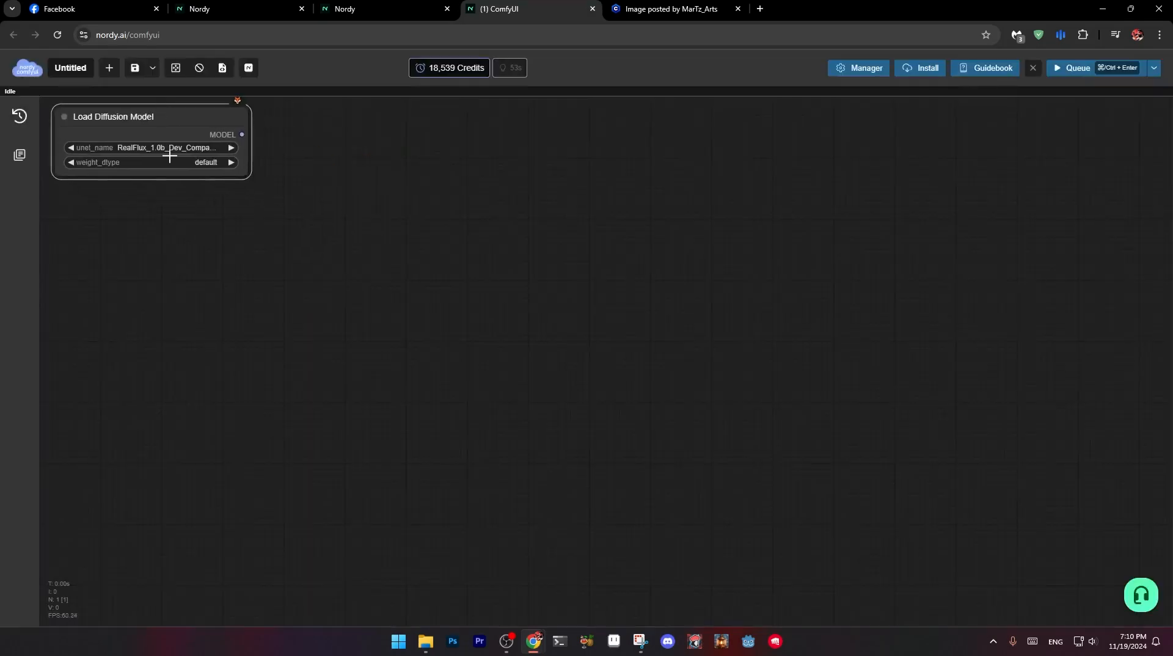
- Add a DualCLIPLoader node and place it directly below the Load Diffusion Model node
double_click(476, 334)
text(dual)
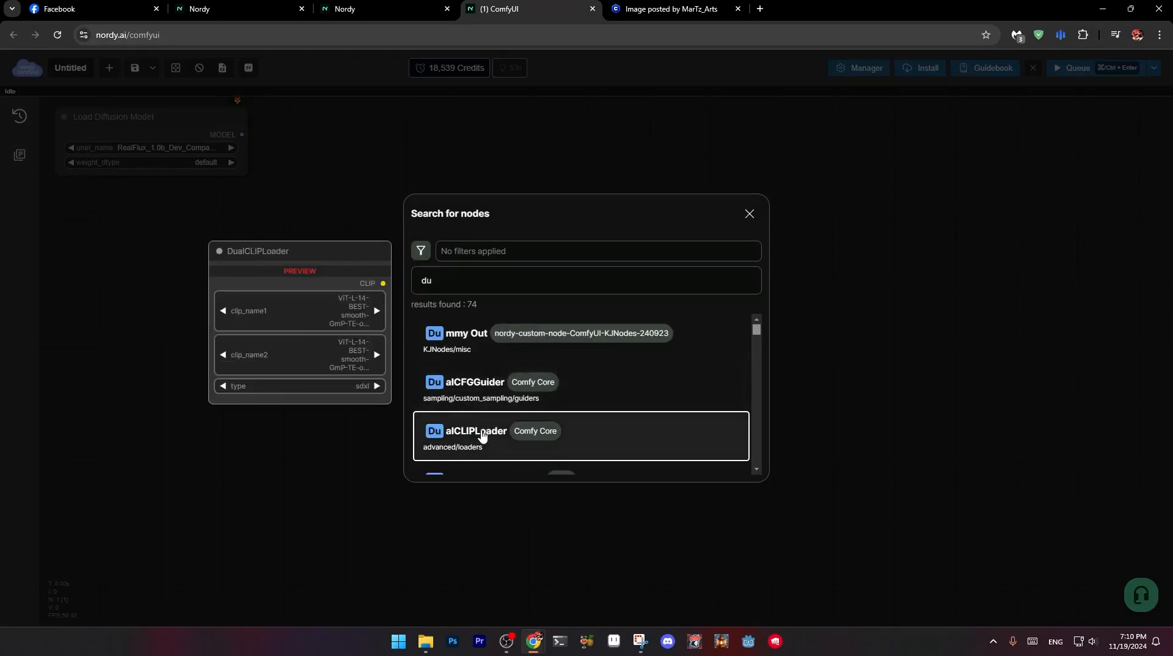
click(482, 437)
drag(492, 327, 72, 201)
- Add a Load VAE node and place it directly below the DualCLIPLoader node
double_click(502, 416)
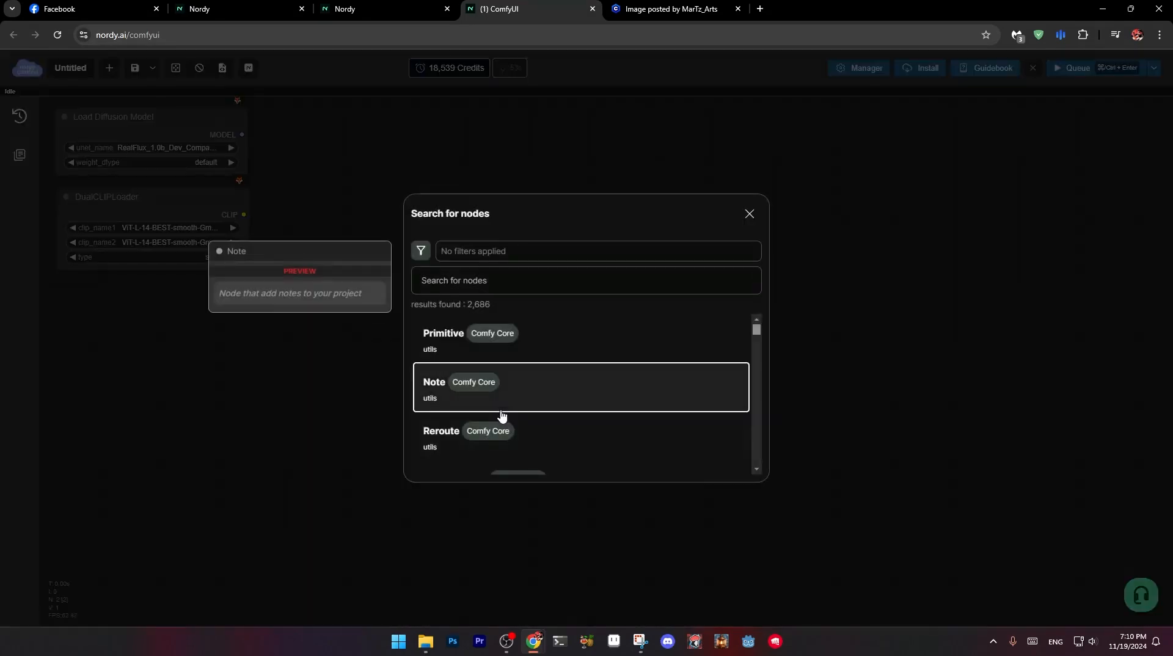
click(501, 410)
drag(501, 409, 156, 293)
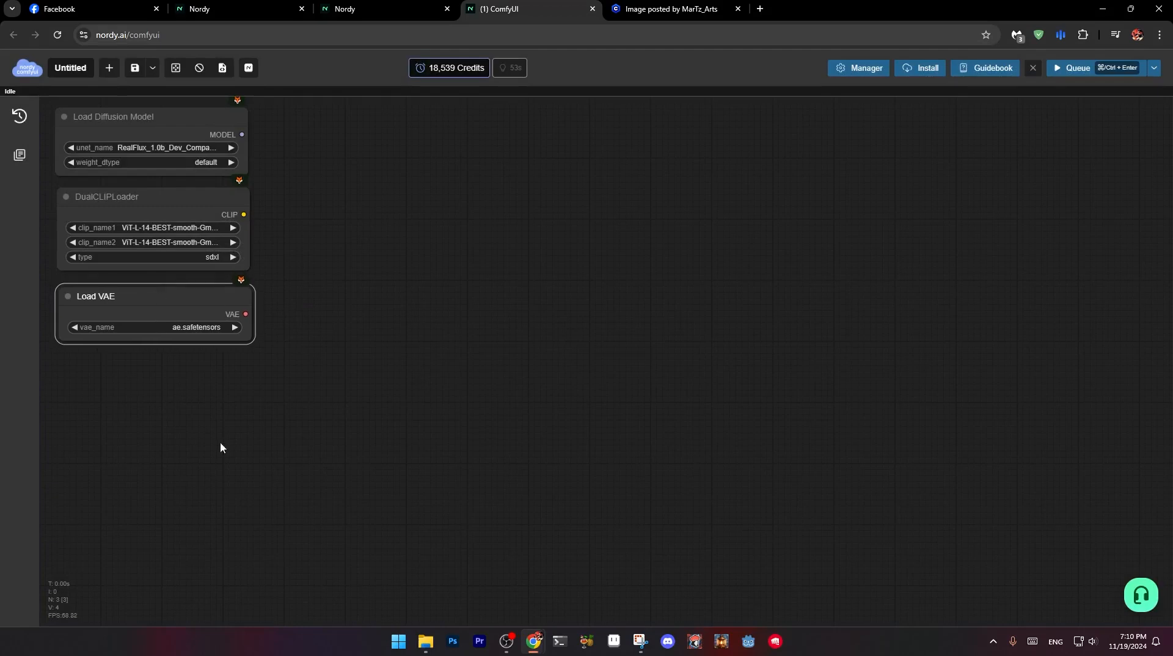
- Add two CLIP Text Encode (Prompt) nodes stacked beside the loaders, and shrink the lower one's height
double_click(401, 284)
text(clip text)
key(Return)
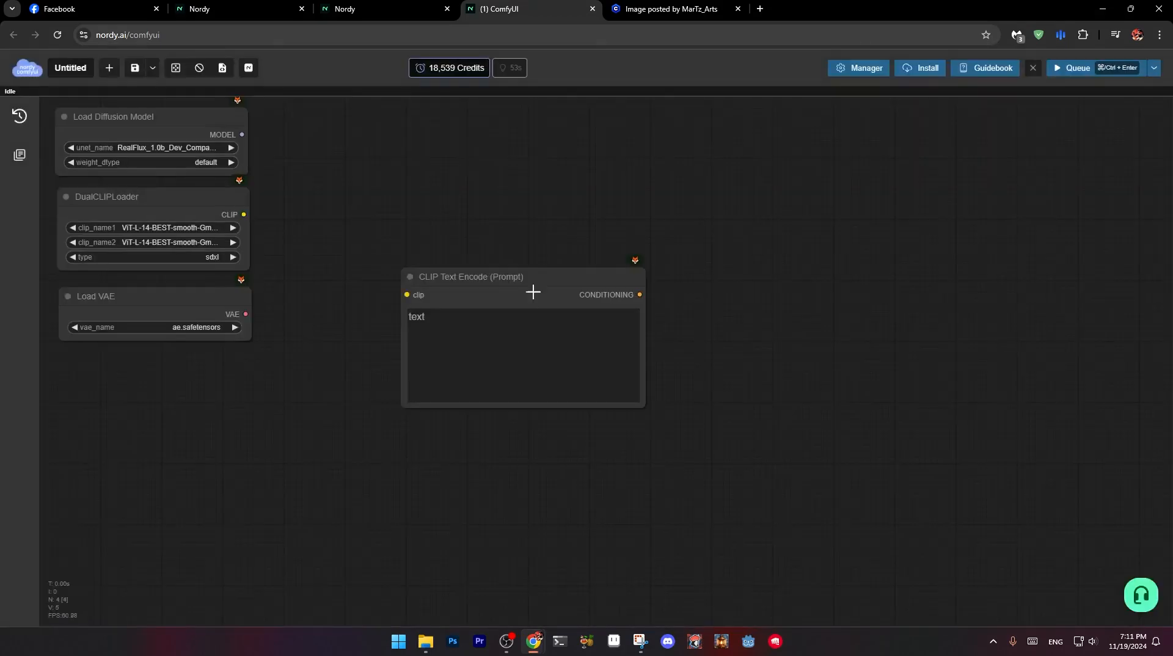
mouse_move(516, 270)
mouse_down()
mouse_move(390, 113)
mouse_move(387, 267)
mouse_up()
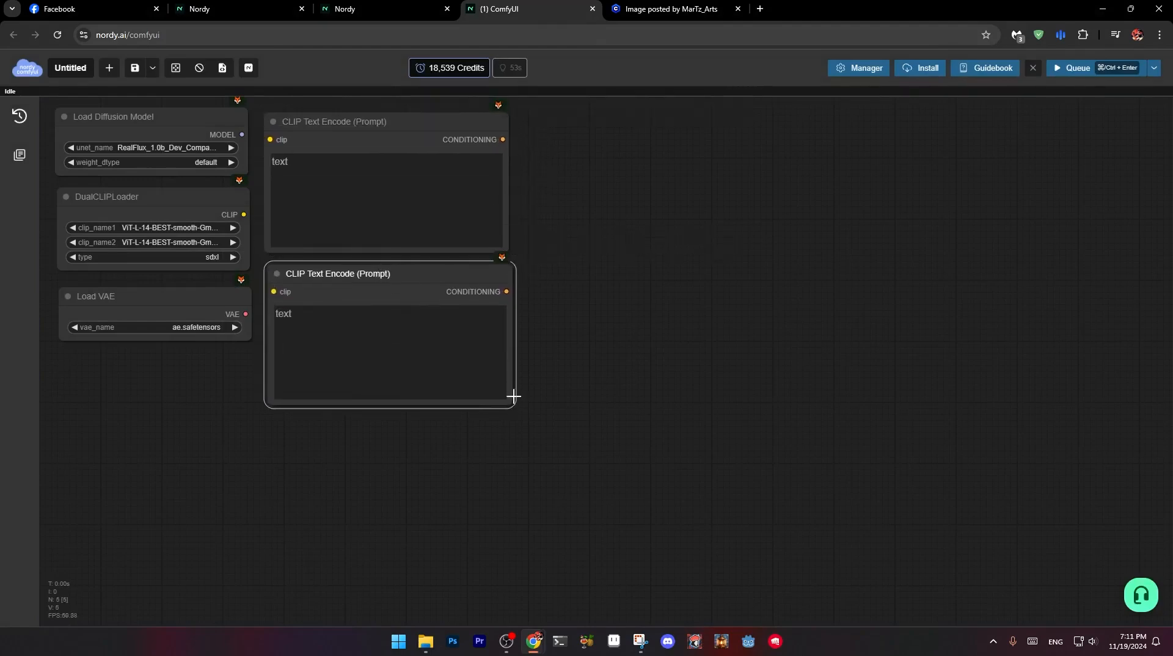
drag(513, 405, 507, 326)
drag(233, 286, 230, 281)
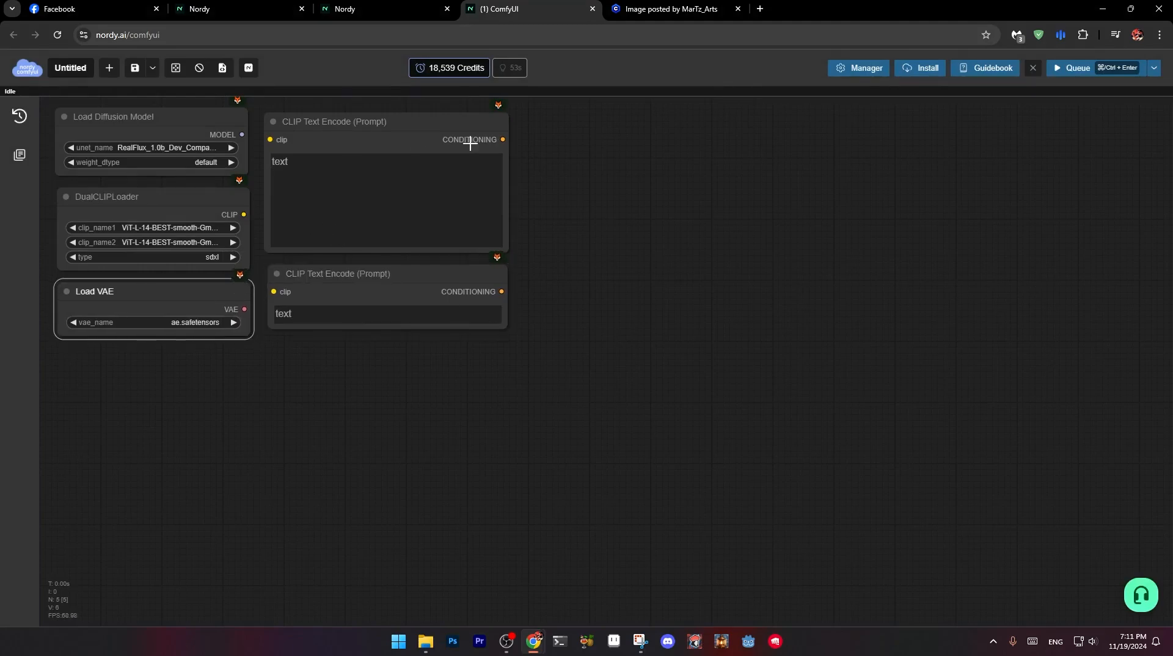
- Add a KSampler node with an Empty Latent Image on its latent_image input and a VAE Decode on its LATENT output
double_click(618, 337)
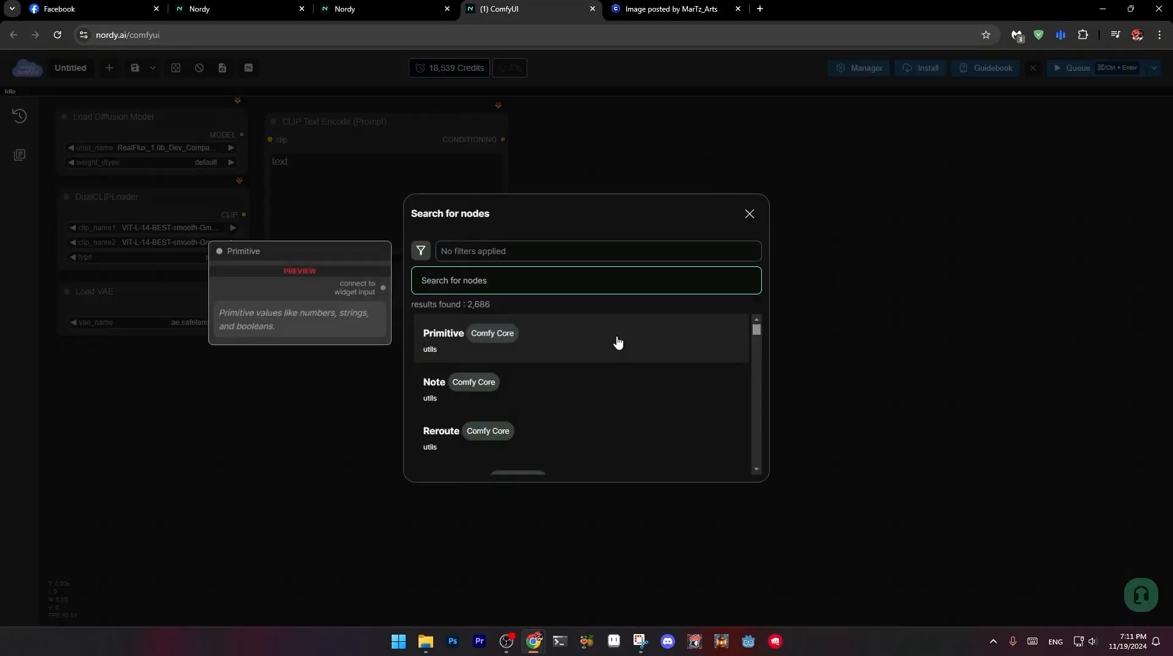
text(ksampler)
key(Return)
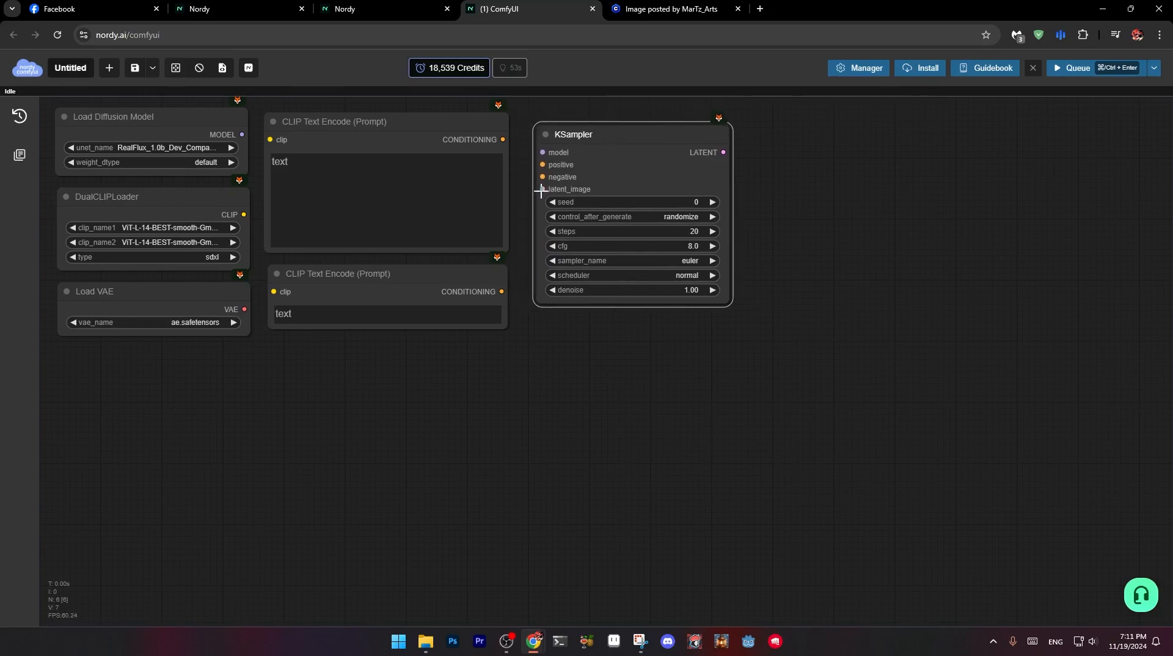
drag(540, 192, 510, 398)
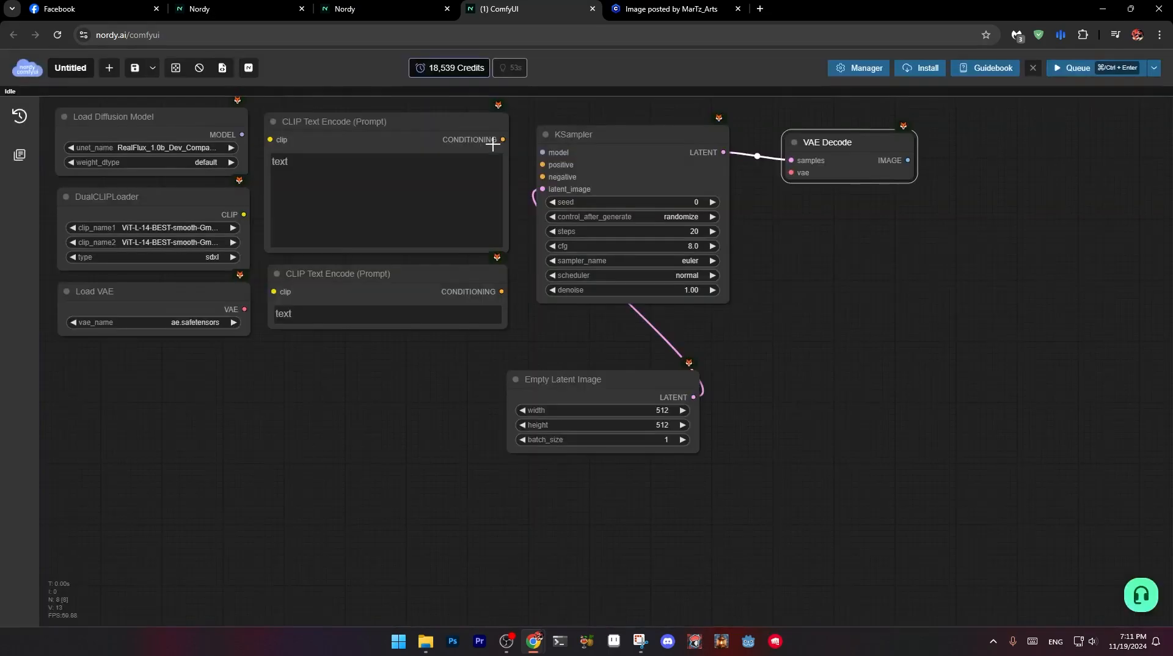
- Connect both prompts to the KSampler's positive and negative inputs, and link the model, CLIP and VAE loaders to their matching inputs
drag(493, 143, 542, 165)
drag(502, 292, 543, 176)
drag(239, 135, 543, 152)
drag(243, 215, 270, 140)
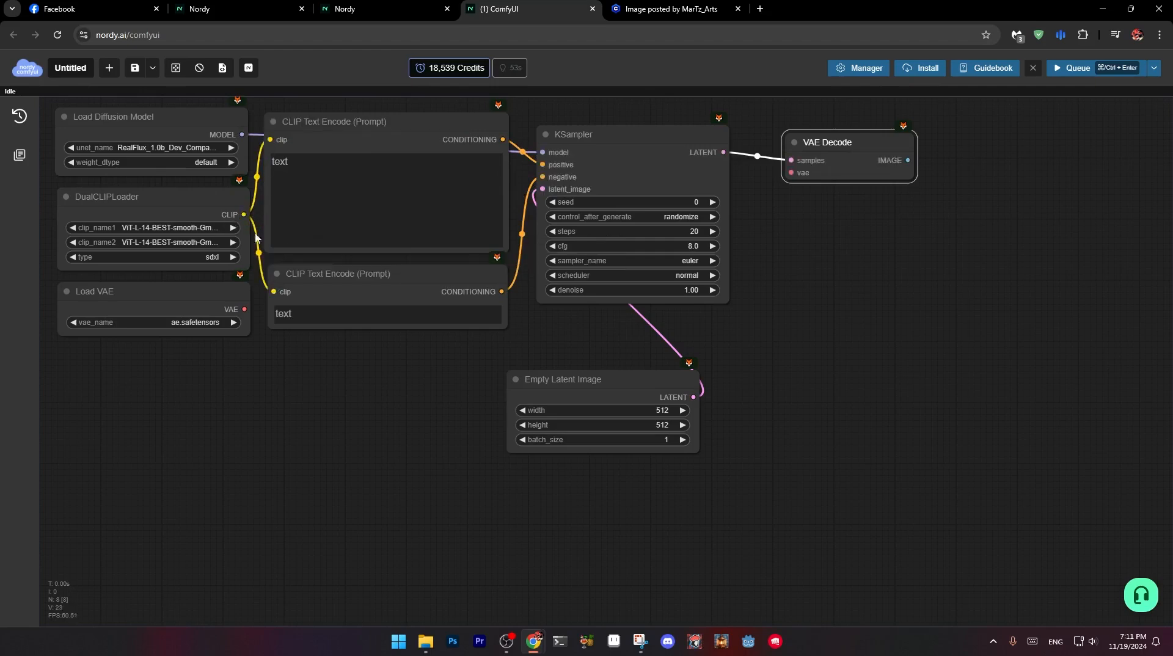
drag(244, 309, 775, 173)
- Arrange the KSampler, Empty Latent Image and VAE Decode nodes compactly beside the text encoders
drag(643, 135, 620, 124)
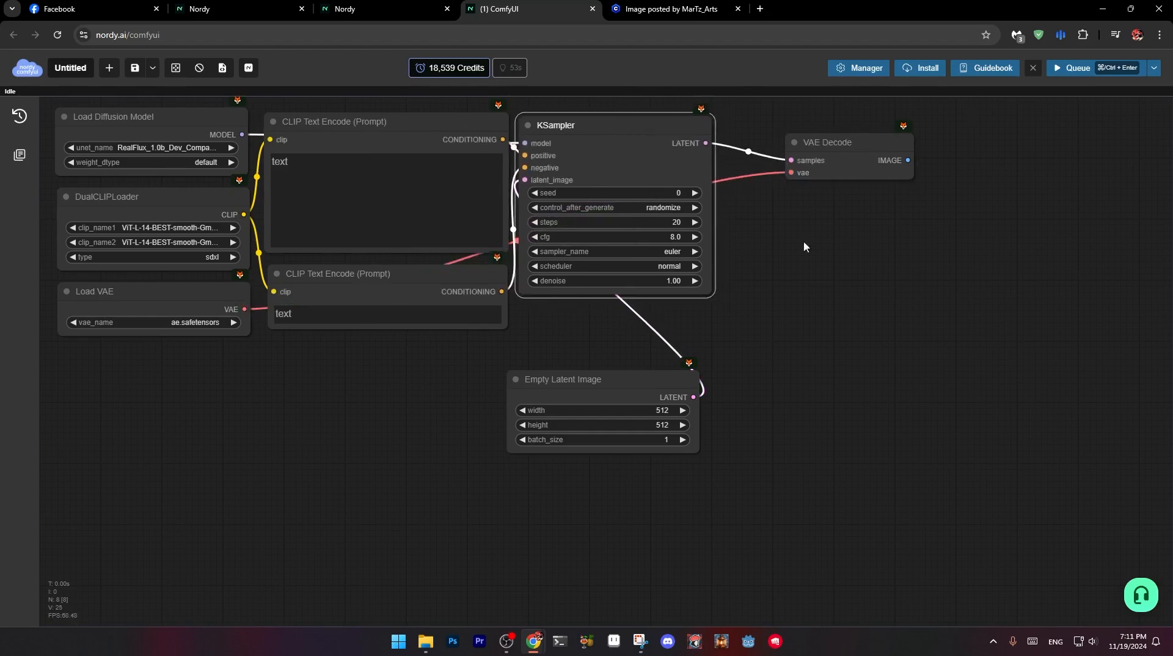
drag(587, 384, 603, 326)
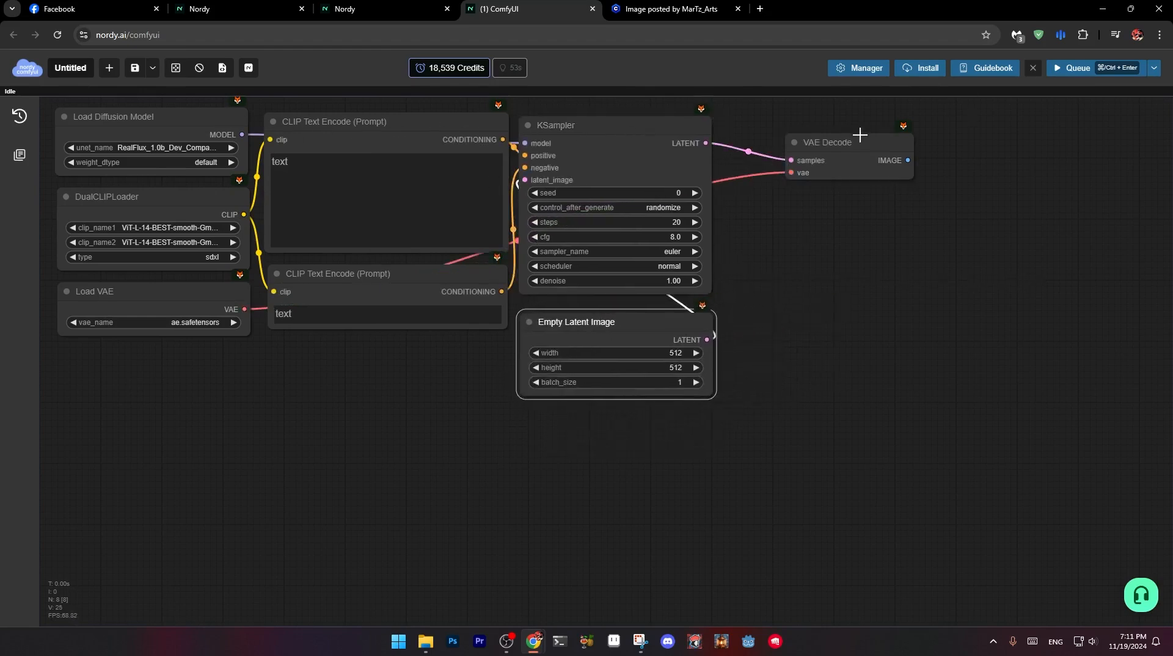
drag(836, 140, 776, 123)
- Add a Preview Image node fed by the VAE Decode's IMAGE output, and enlarge it to fill the space below
drag(844, 143, 868, 190)
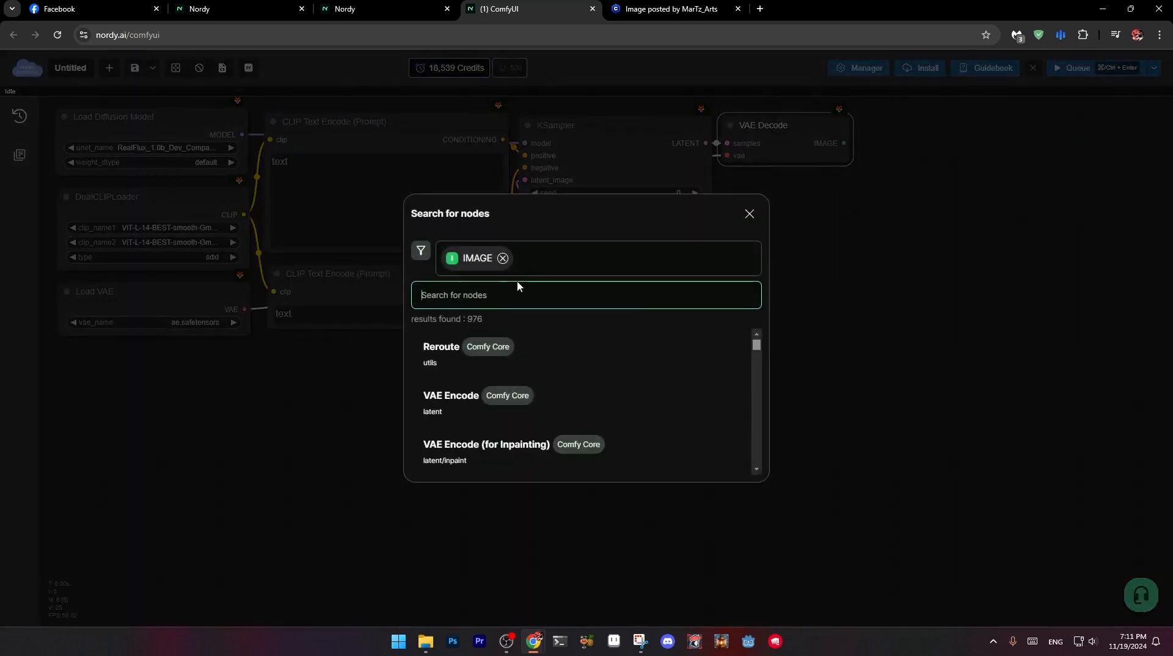
text(pre)
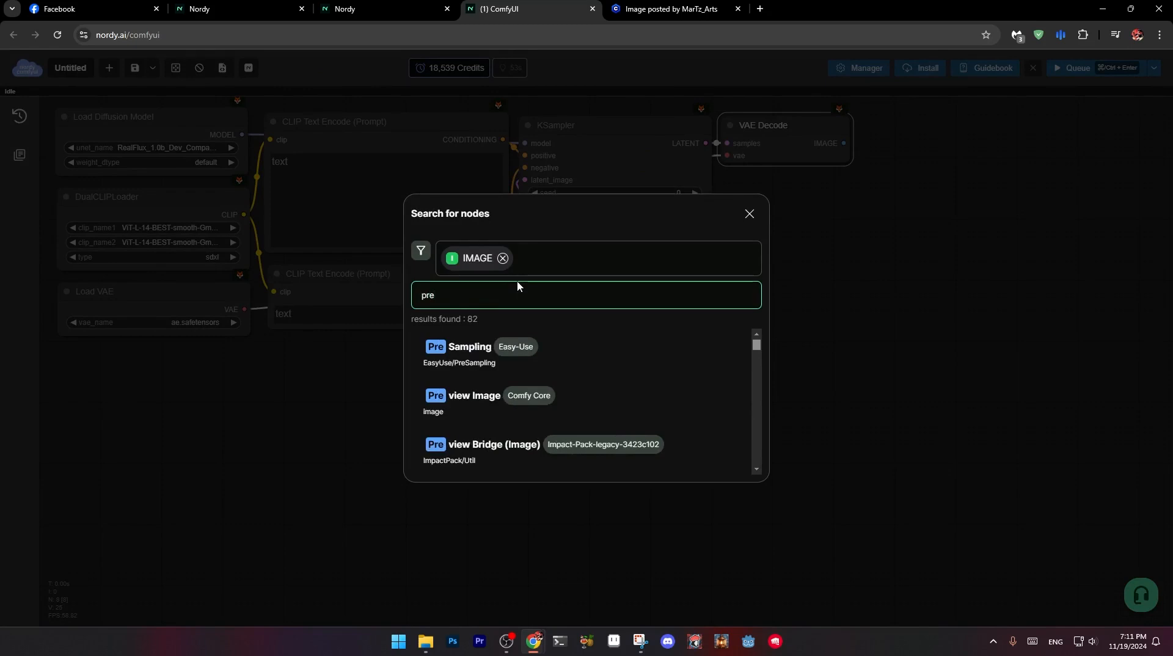
click(471, 397)
drag(921, 192, 1109, 606)
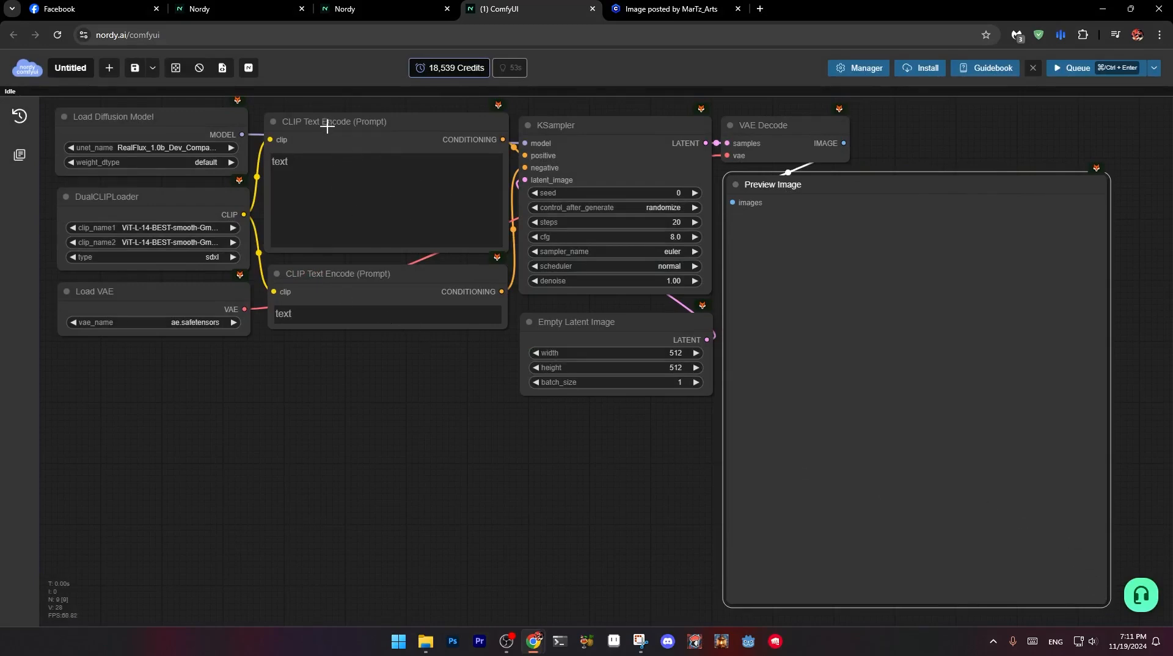
- Nudge the two CLIP Text Encode nodes and the Empty Latent Image node to even out the spacing
drag(327, 124, 326, 130)
drag(313, 280, 311, 284)
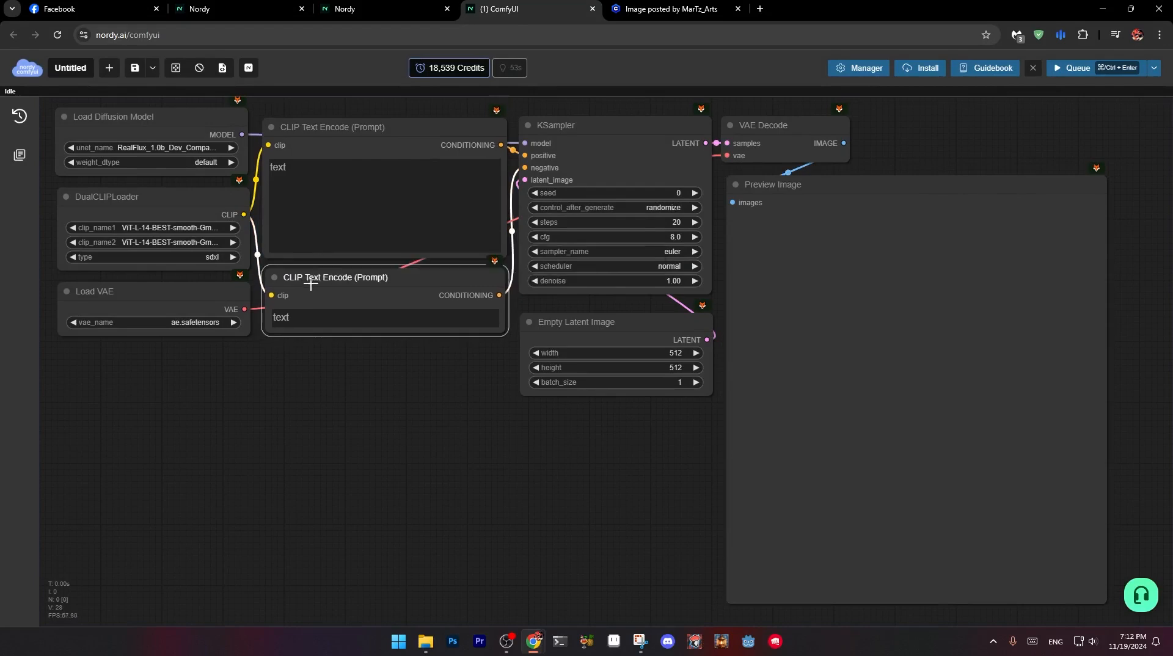
drag(600, 321, 600, 314)
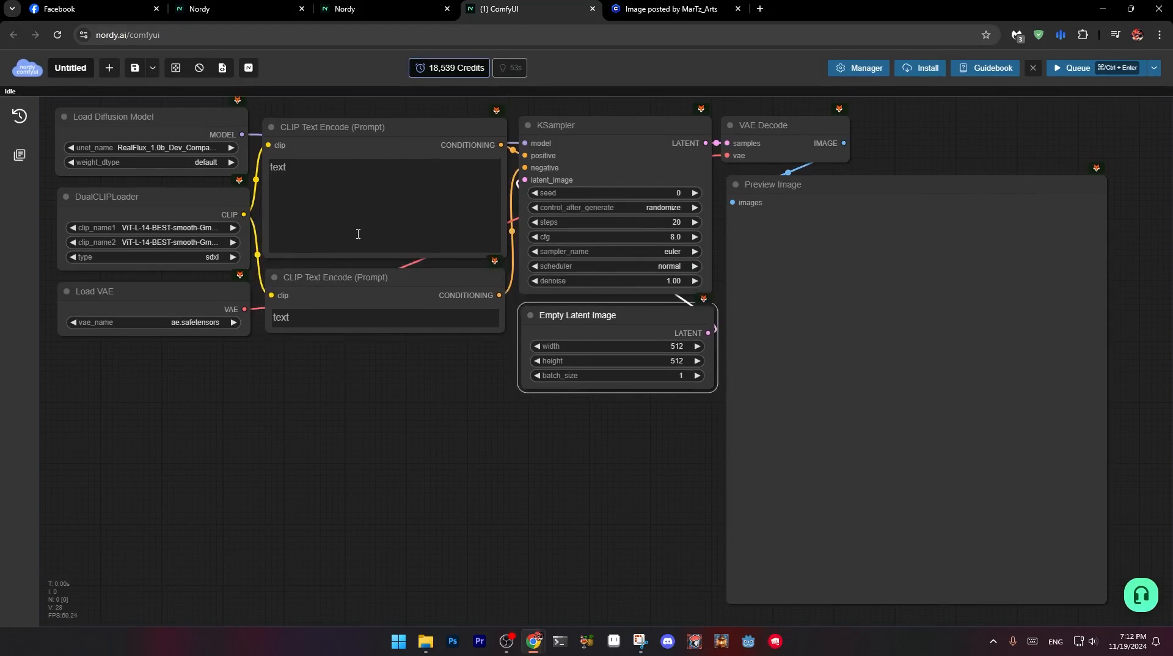
- Set the Load Diffusion Model node to pixelwave_flux1Dev03.safetensors with weight_dtype fp8_e5m2
click(197, 147)
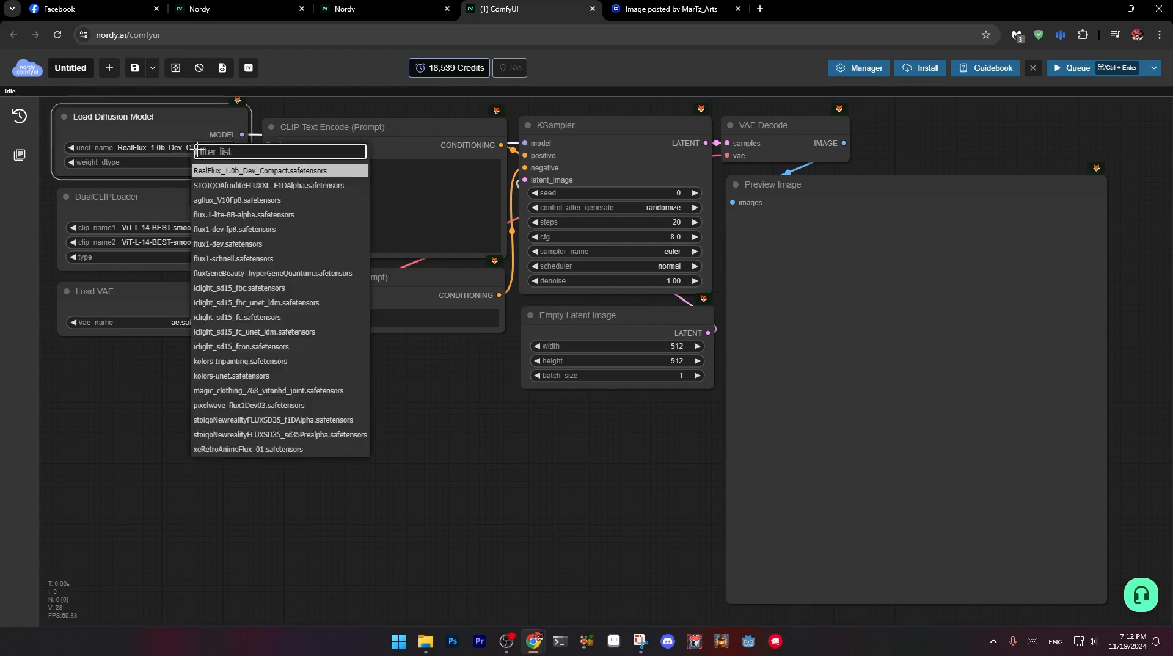
click(251, 406)
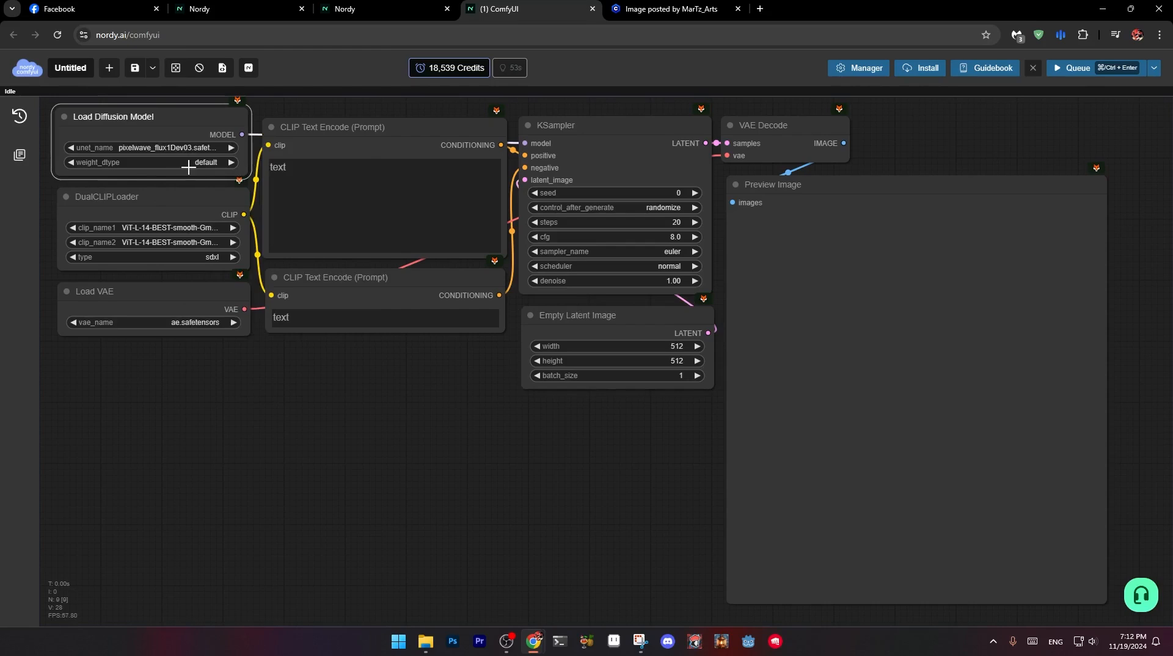
click(187, 164)
click(197, 206)
- Set DualCLIPLoader to clip_l.safetensors and t5xxl_fp8_e4m3fn.safetensors with type flux, and choose ae.safetensors in Load VAE
click(176, 227)
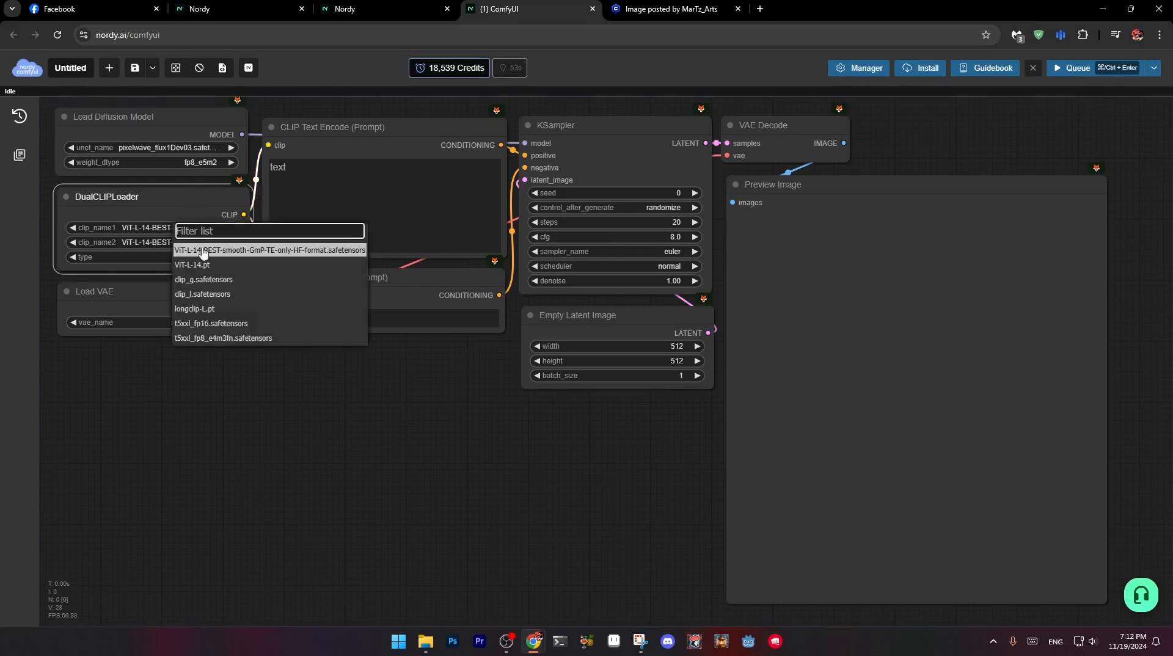
click(195, 283)
click(177, 242)
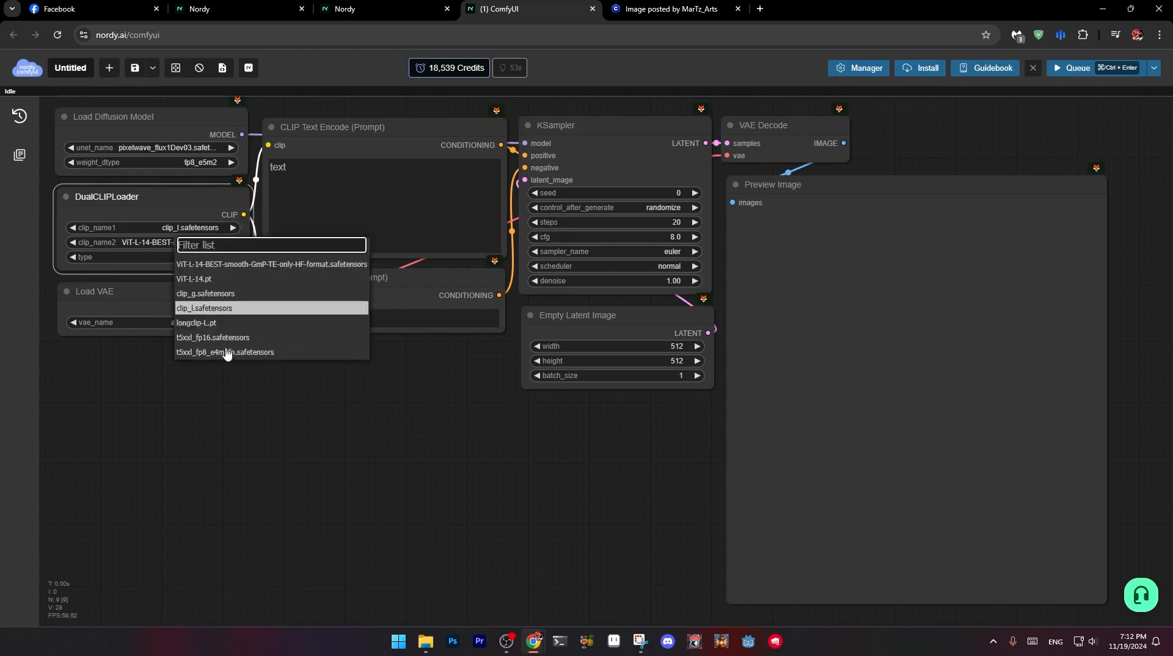
click(202, 353)
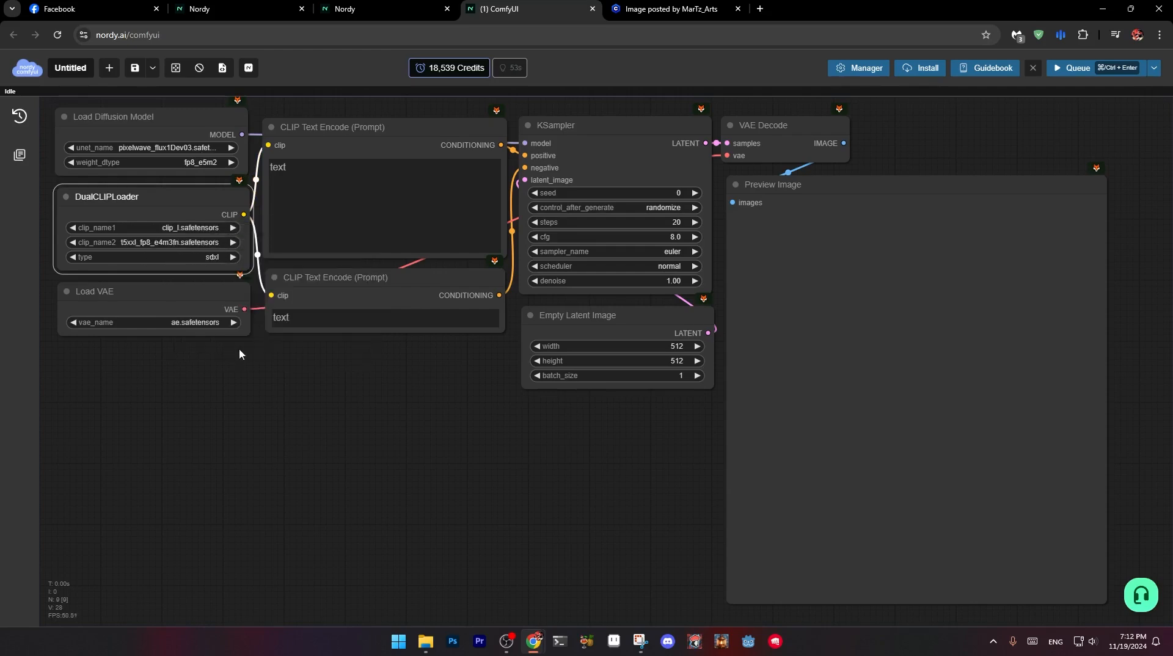
click(206, 257)
click(231, 294)
click(192, 323)
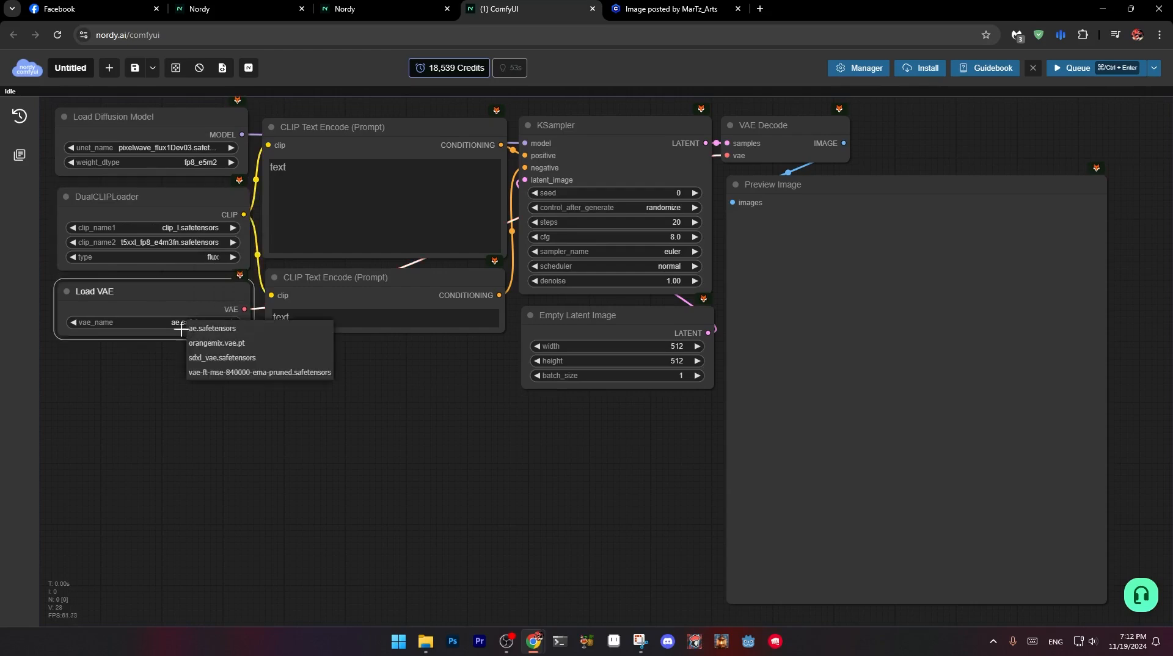
click(220, 331)
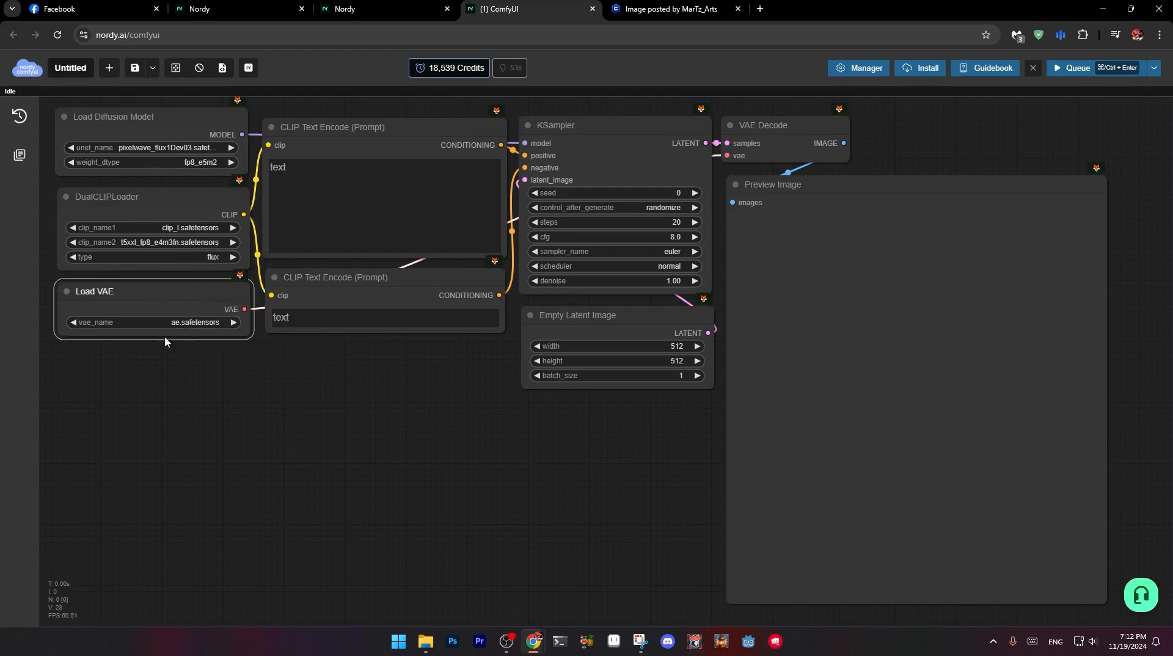
- Paste the "psycho_4rt, glitch art, surrealism" Joker playing-card prompt into the upper CLIP Text Encode node
click(354, 193)
key(ctrl+v)
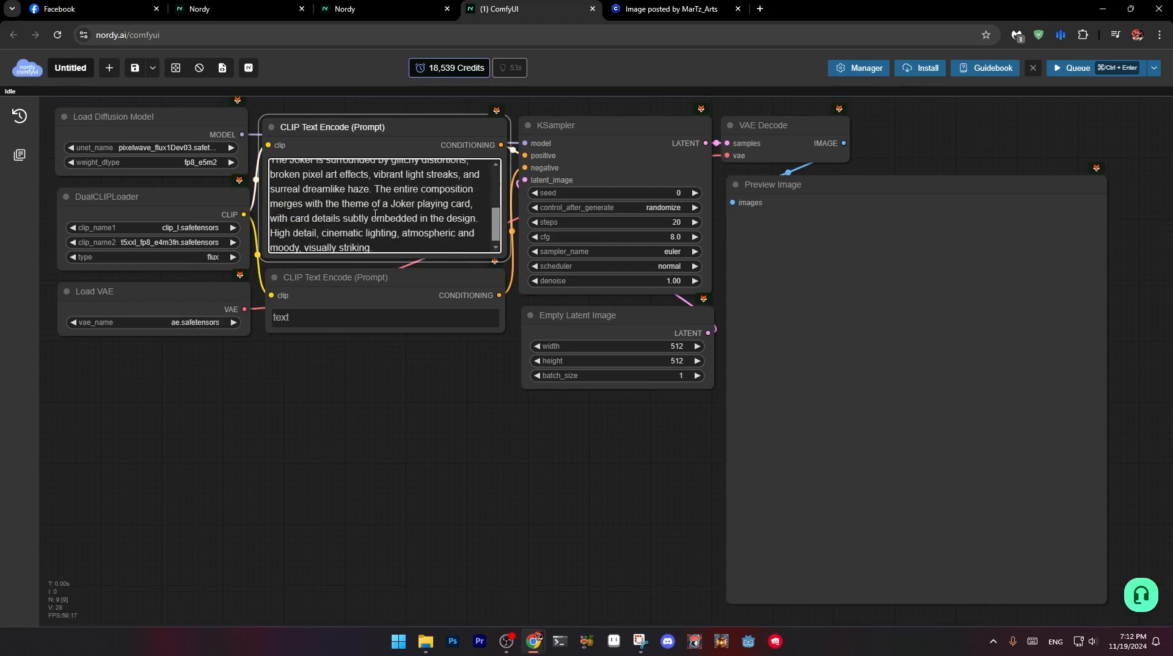
scroll(376, 208, up, 5)
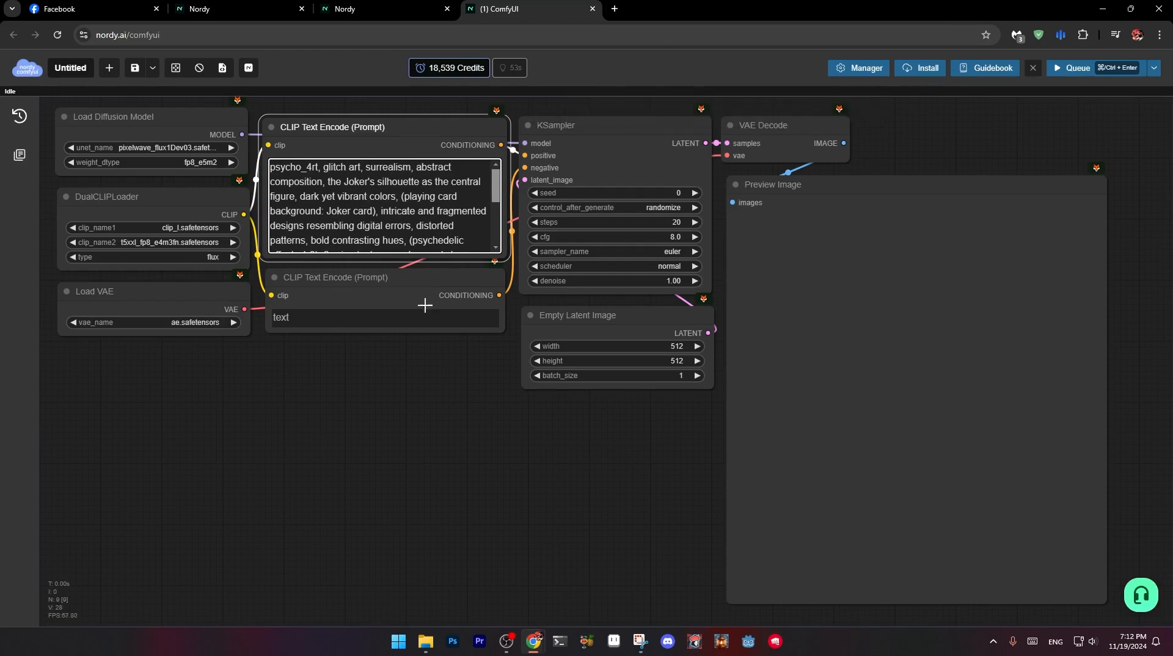
- Set the KSampler to 25 steps, cfg 3.5 and the simple scheduler
click(669, 224)
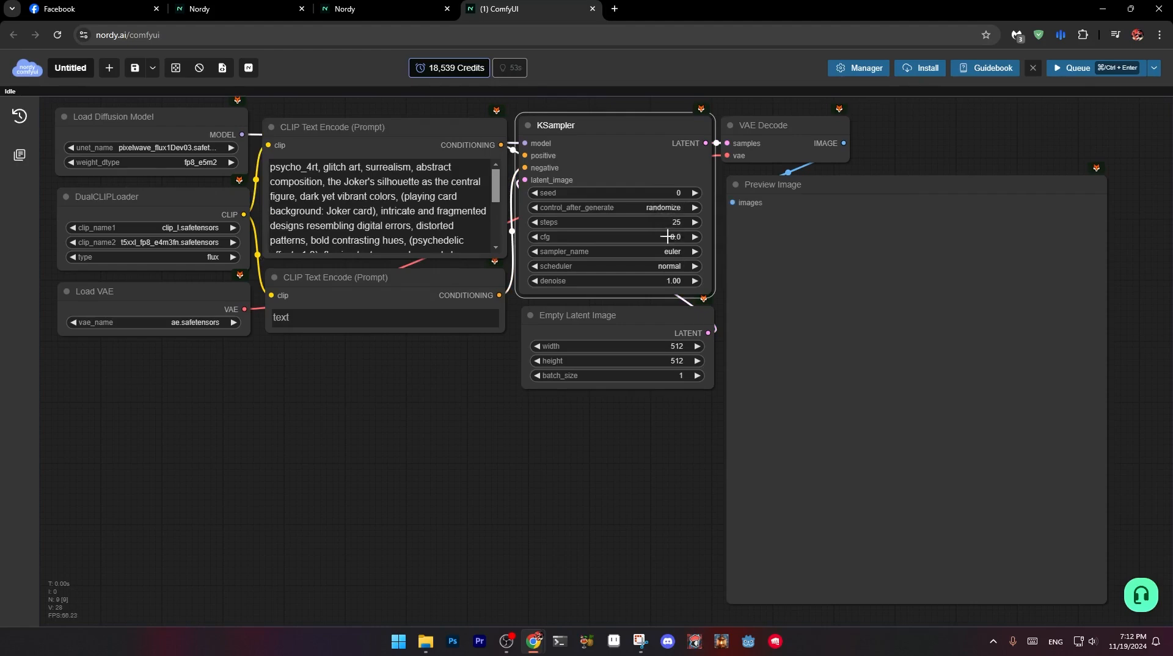
click(667, 240)
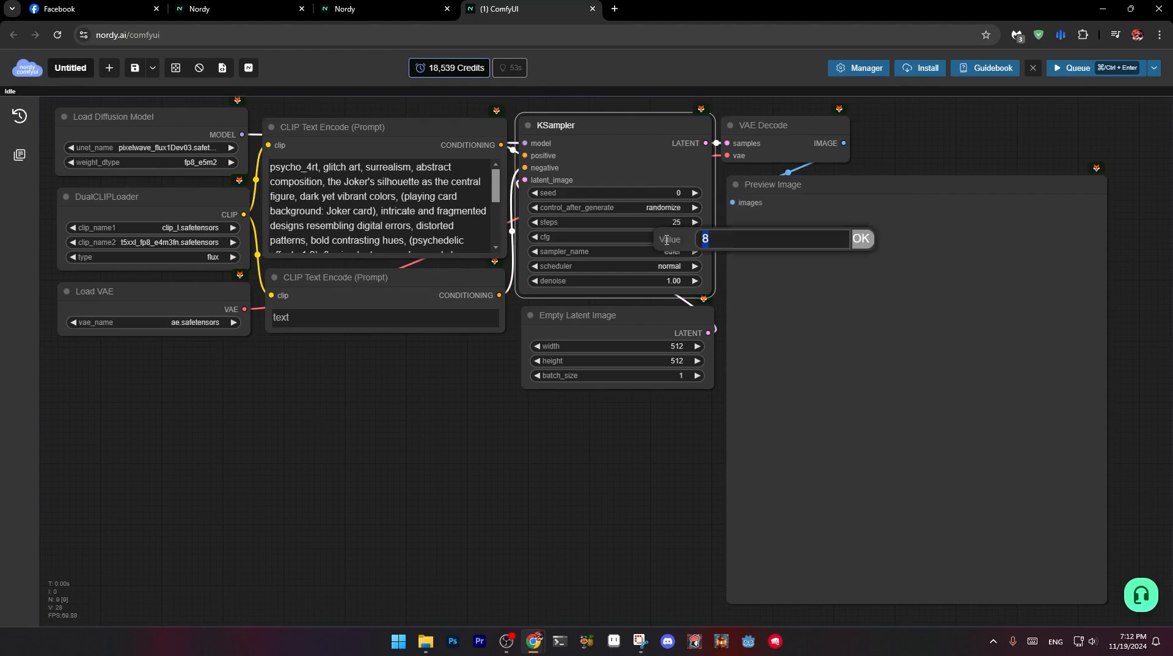
text(3.5)
key(Return)
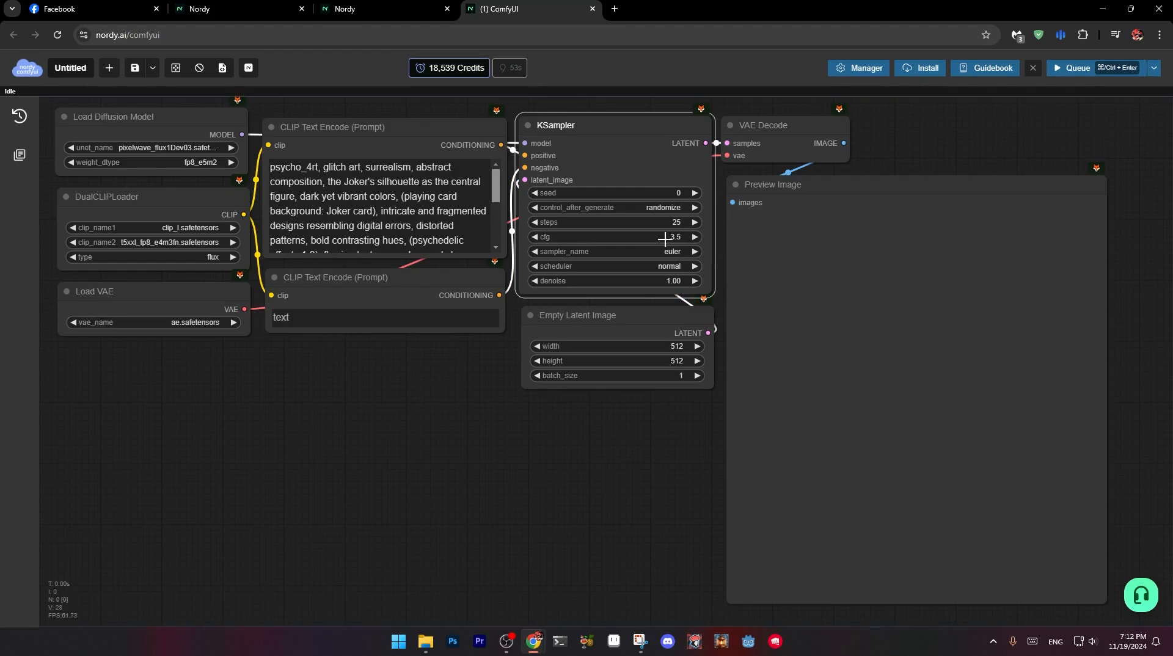
click(667, 267)
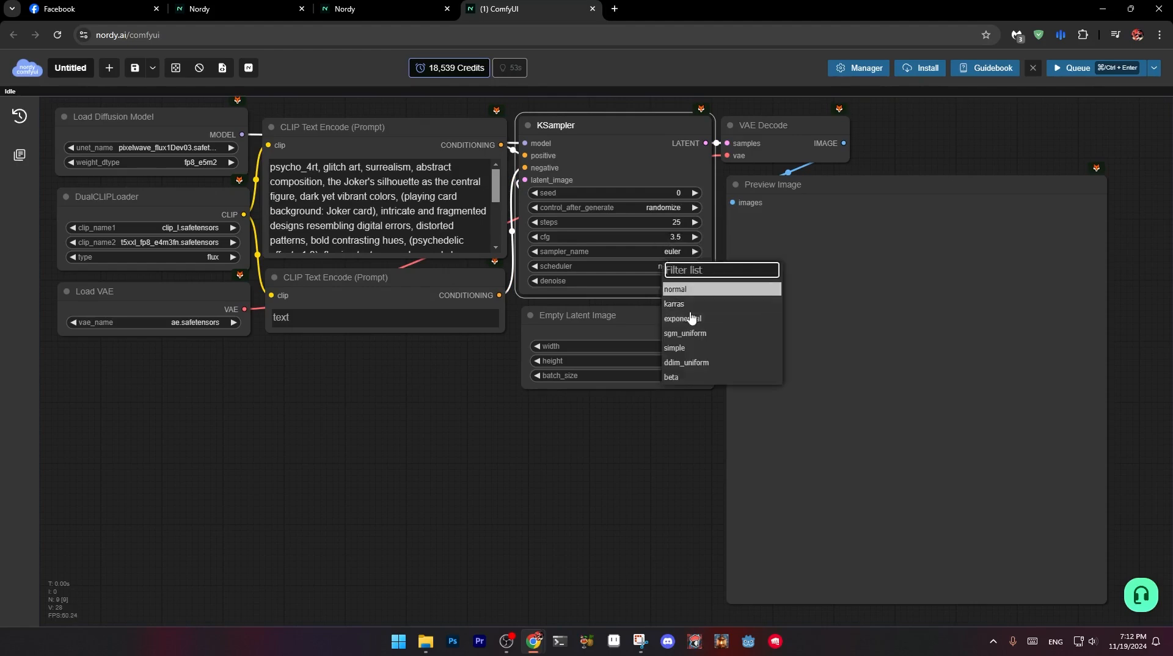
click(685, 348)
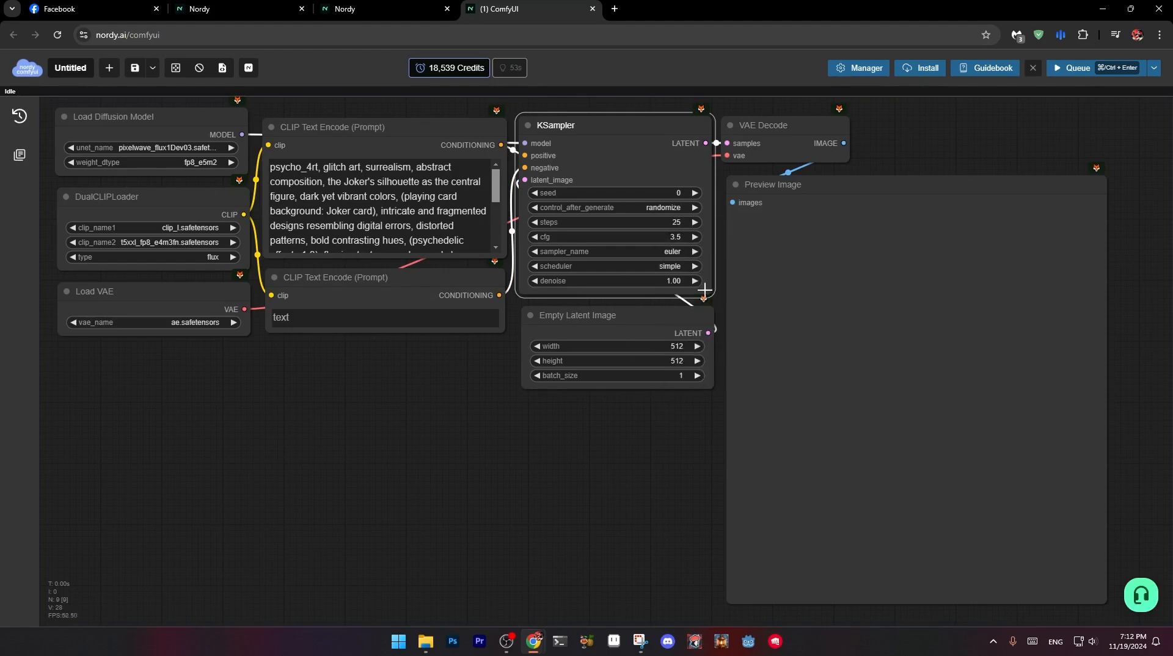
- Set the Empty Latent Image to 832 wide and 1216 high, and queue the workflow to generate the Joker card
click(680, 346)
text(832)
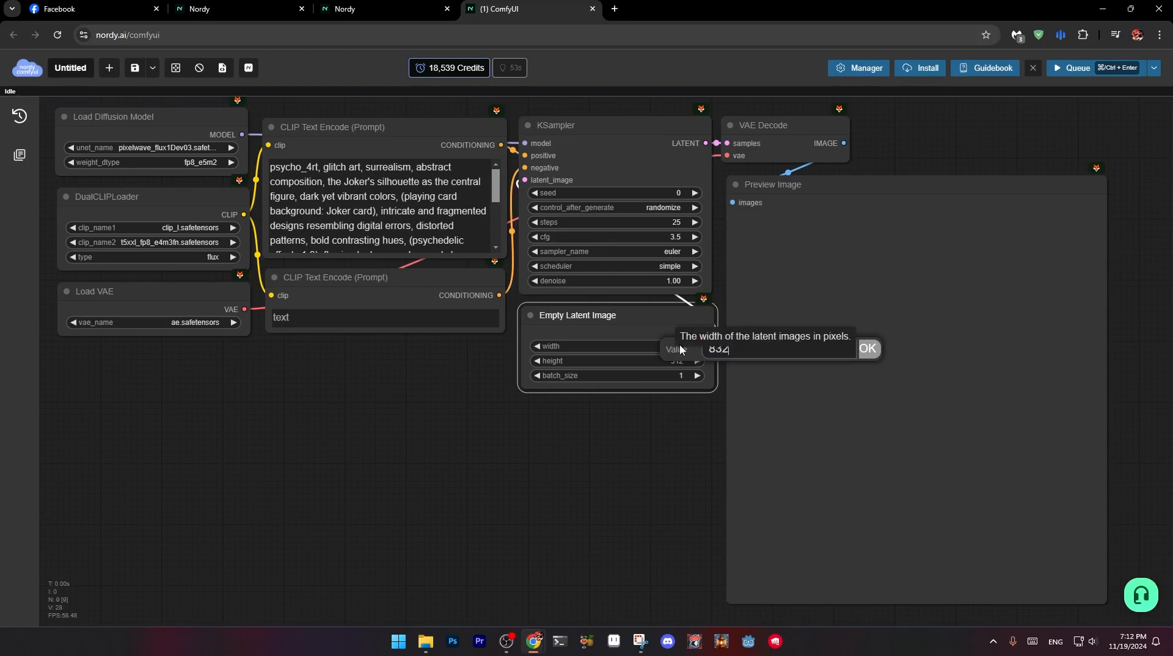
key(Return)
click(666, 362)
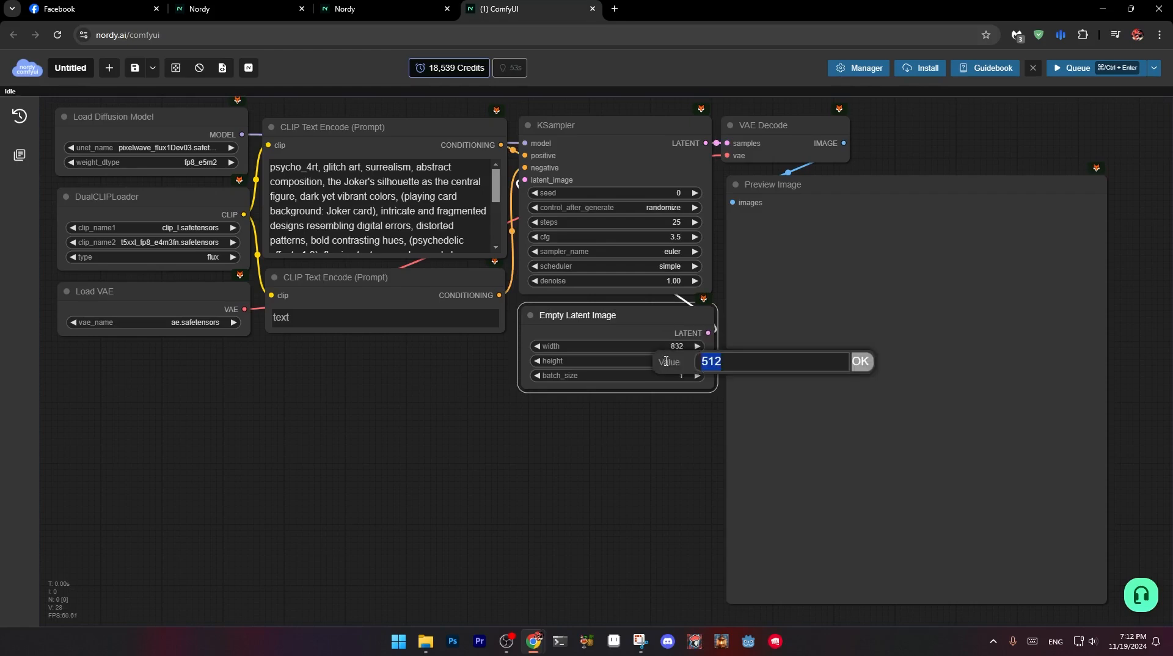
text(1216)
key(Return)
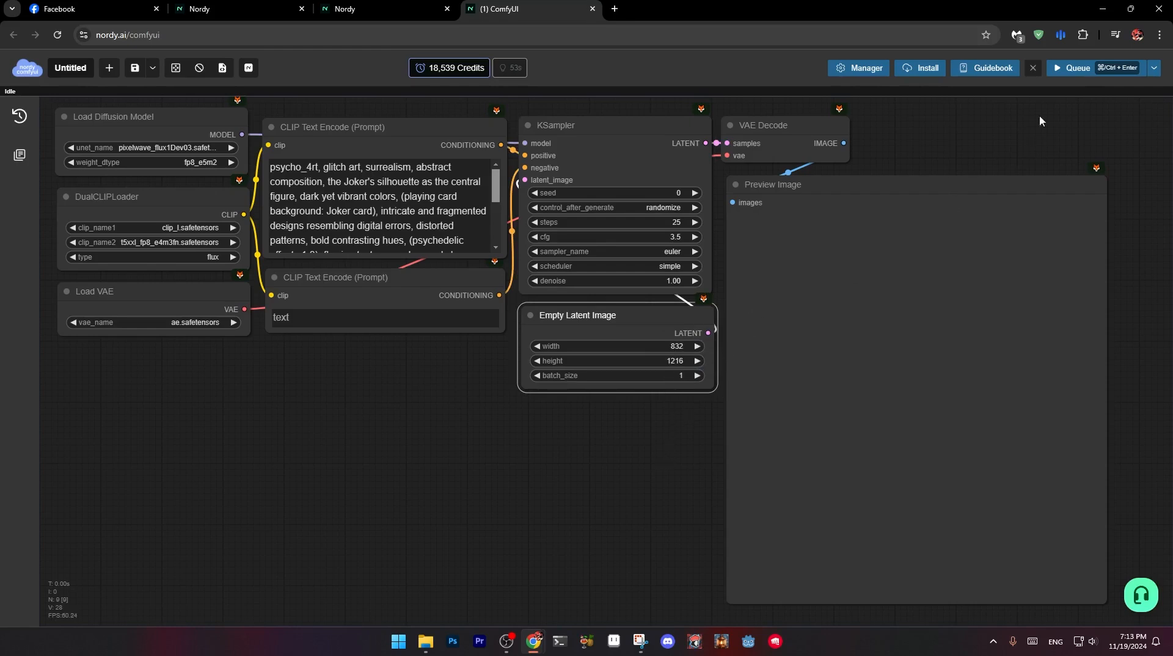
click(1078, 71)
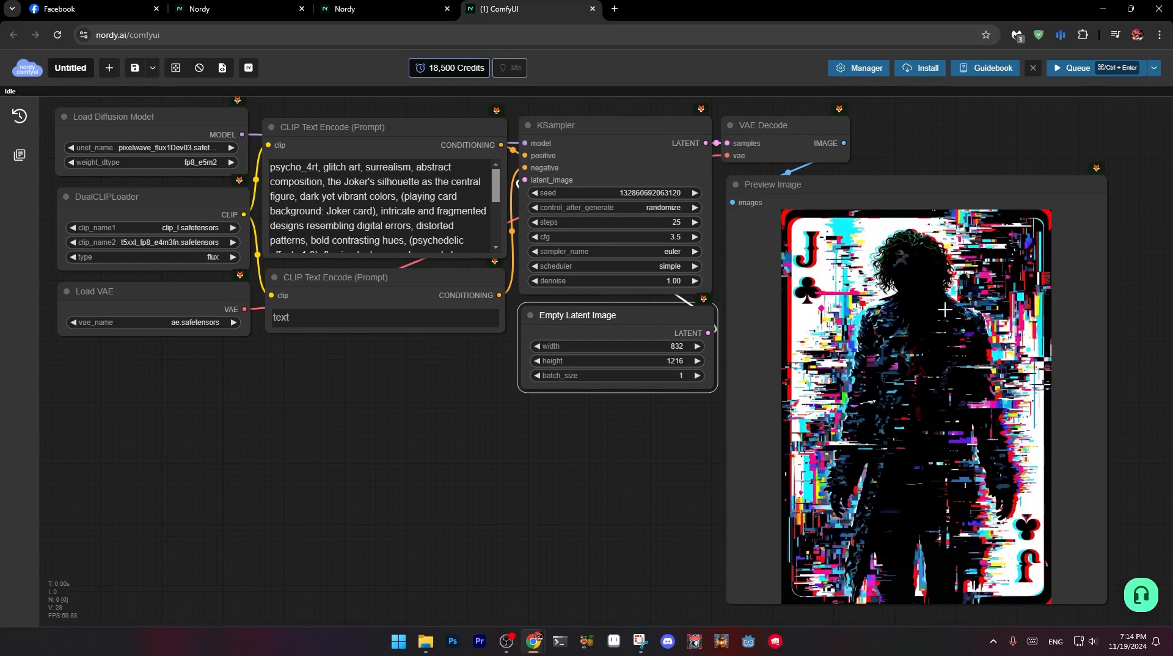
scroll(372, 207, down, 3)
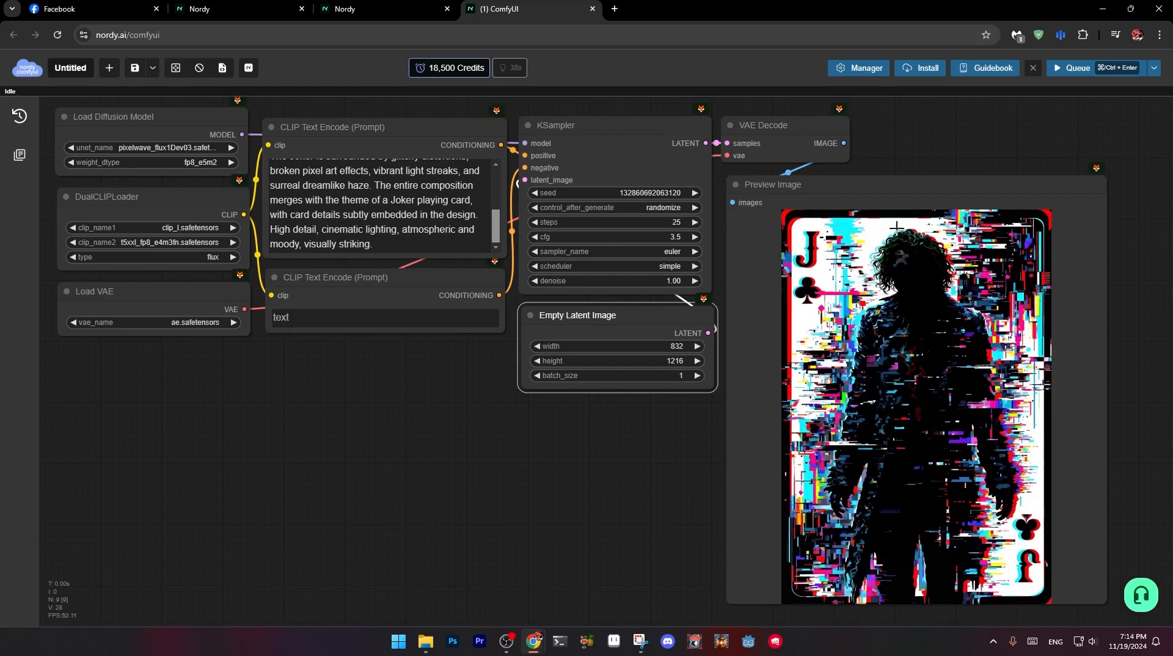
- Browse Nordy's community list of all workflows and run "Using Flux Like Midjourney (t2i)" in ComfyUI
click(847, 74)
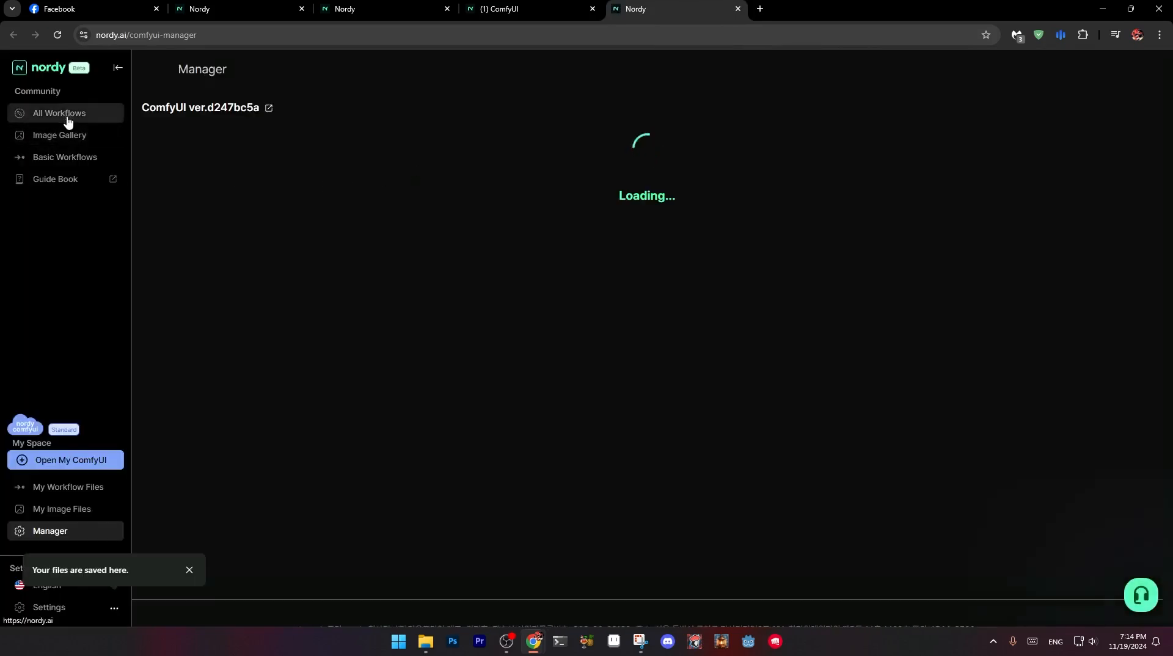
click(31, 116)
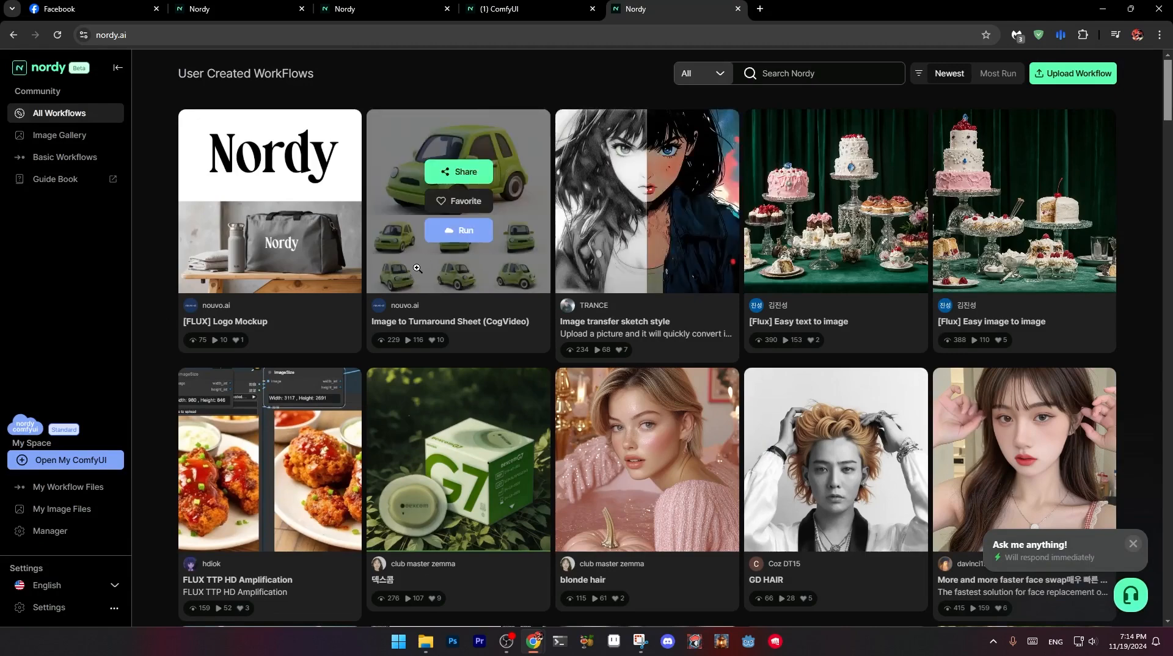
scroll(434, 287, down, 6)
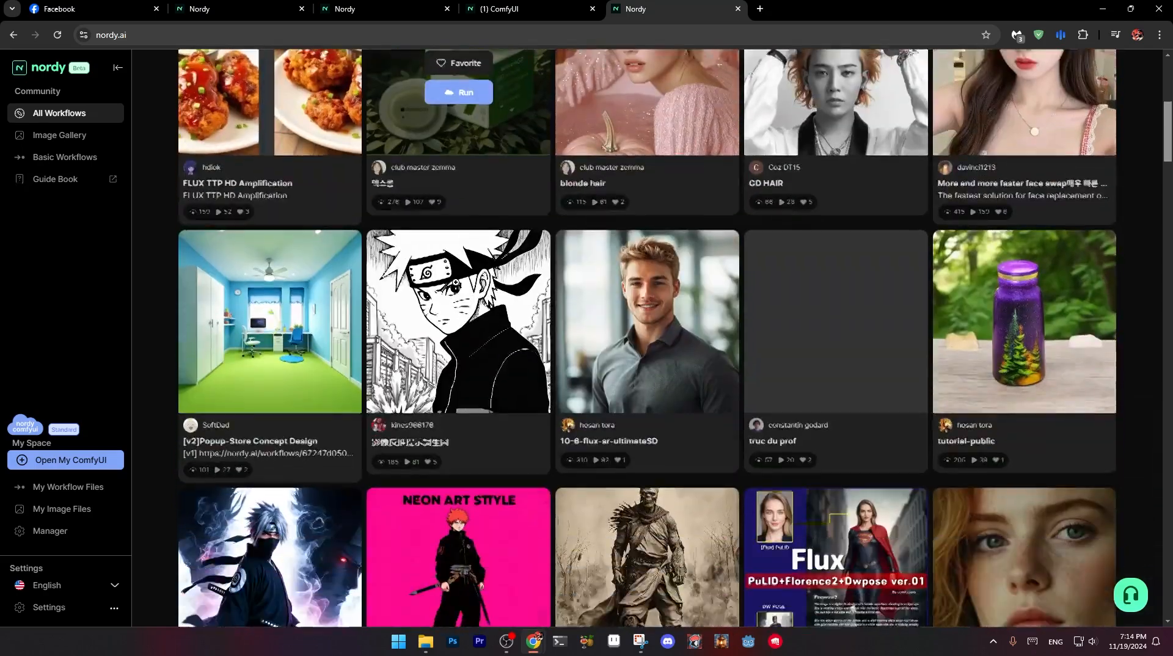
scroll(455, 283, down, 2)
scroll(556, 249, down, 1)
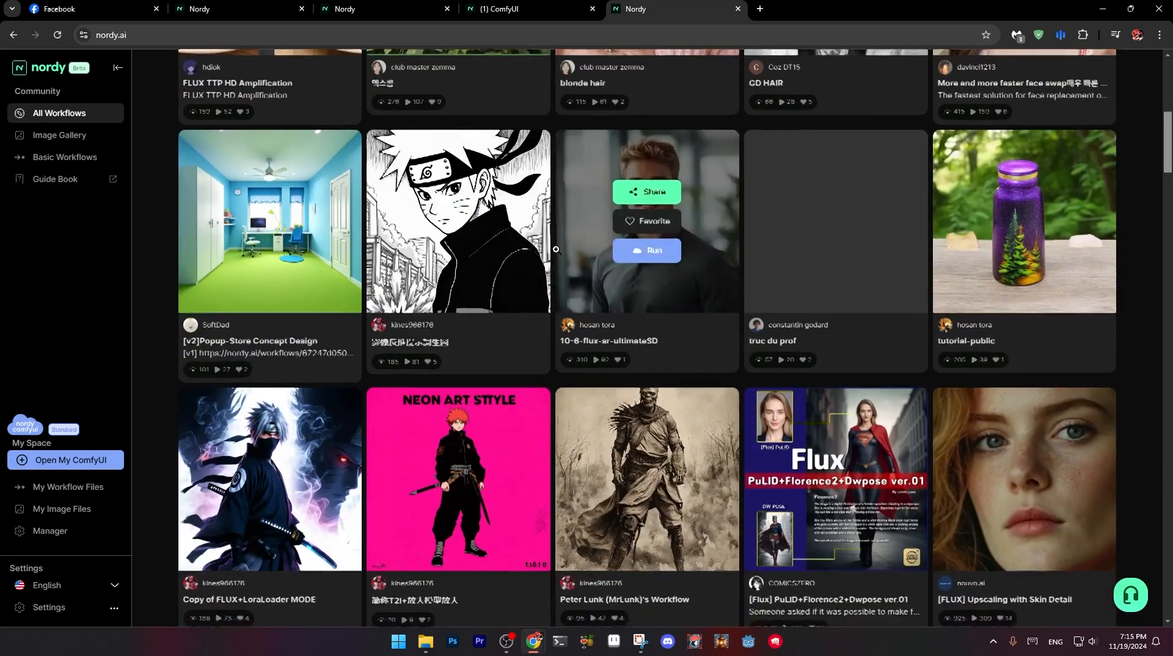
scroll(556, 249, down, 3)
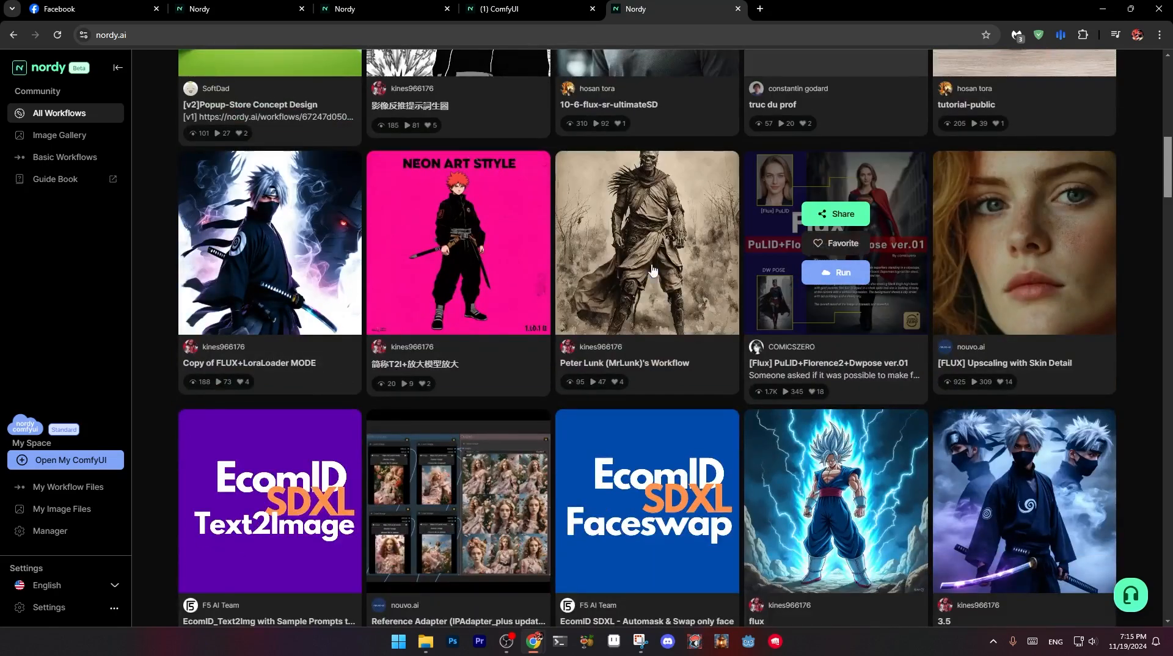
scroll(407, 275, down, 3)
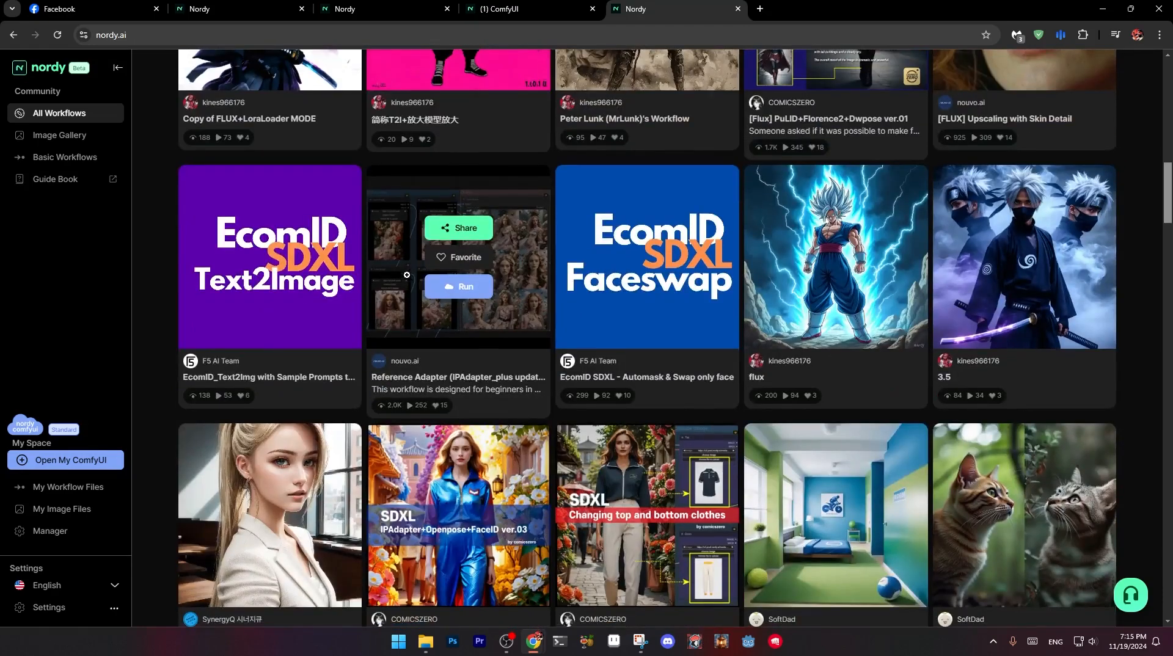
scroll(407, 275, down, 6)
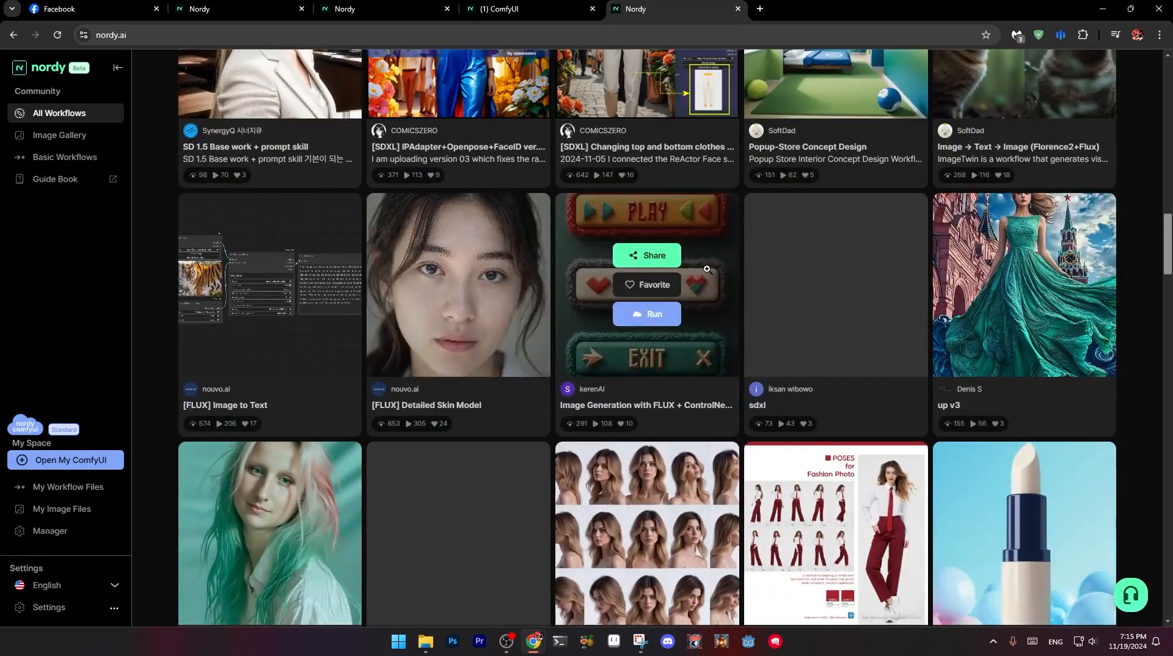
scroll(710, 269, down, 7)
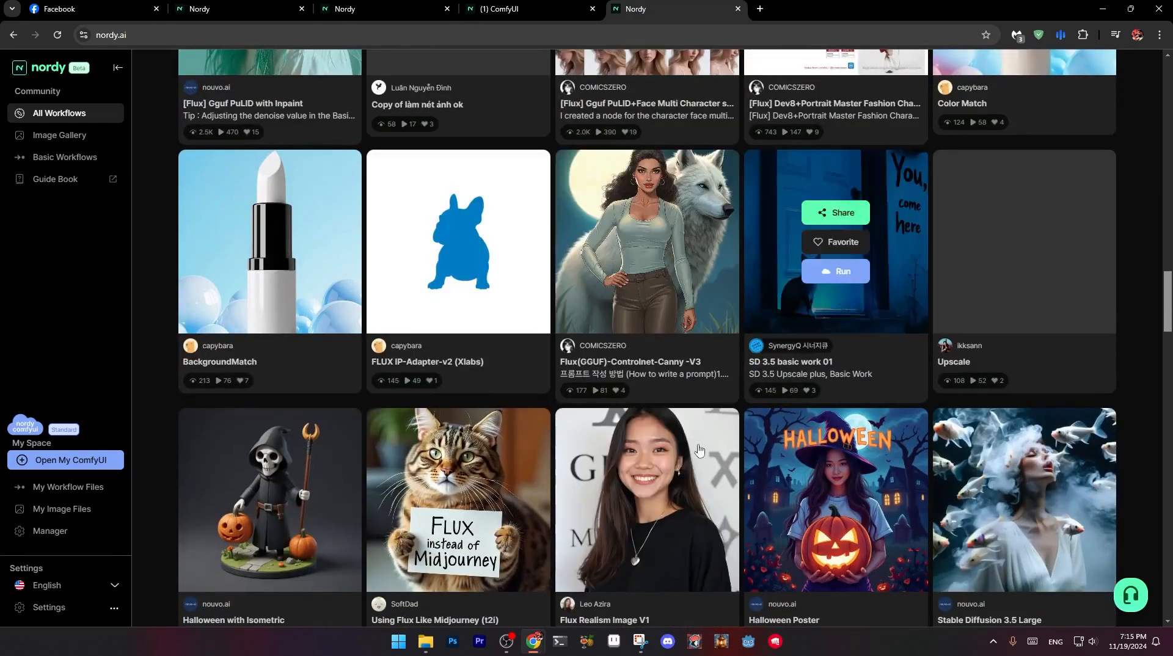
scroll(452, 214, down, 3)
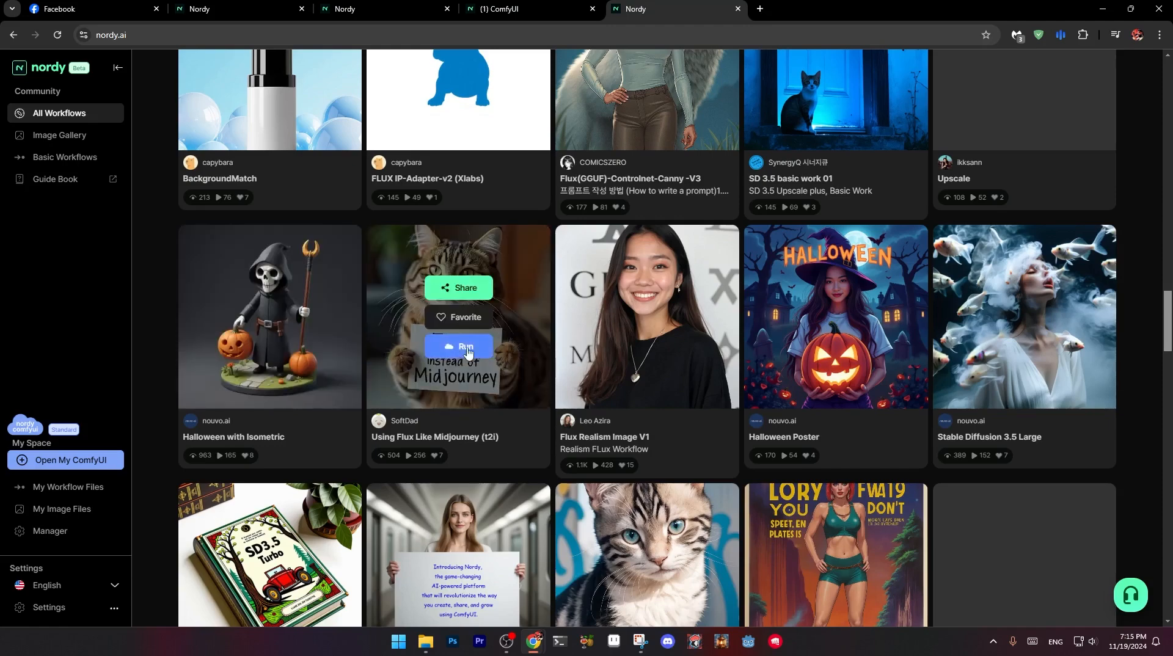
click(460, 347)
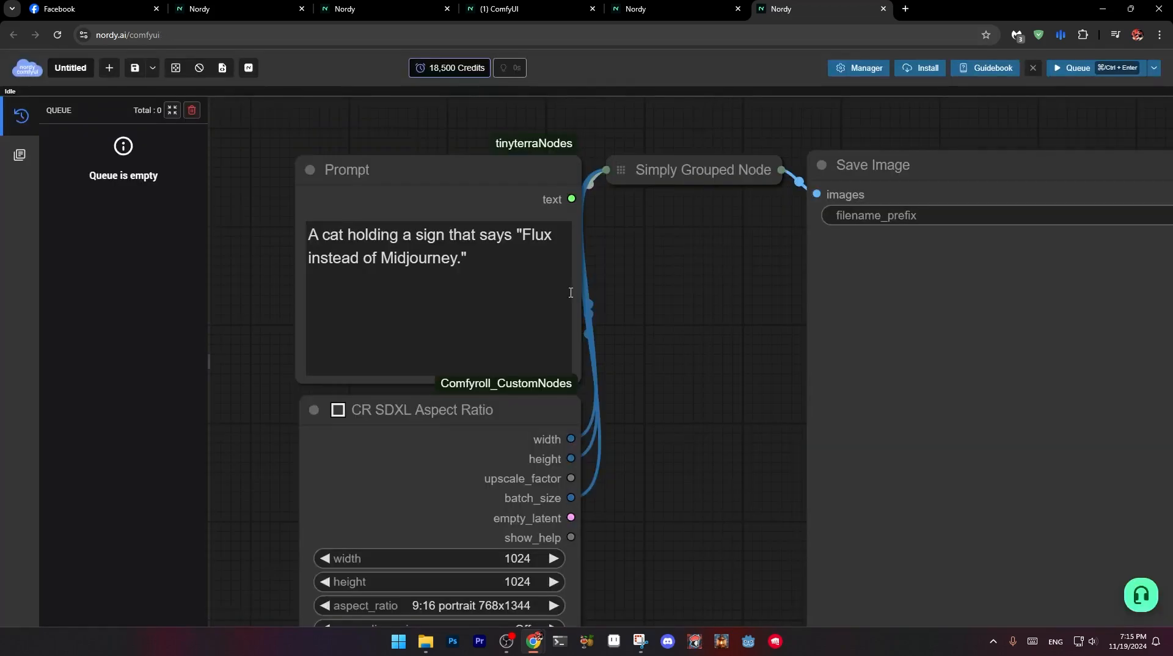
- Move the Save Image node farther from the Simply Grouped Node to make room between them
scroll(648, 301, down, 10)
scroll(644, 305, up, 8)
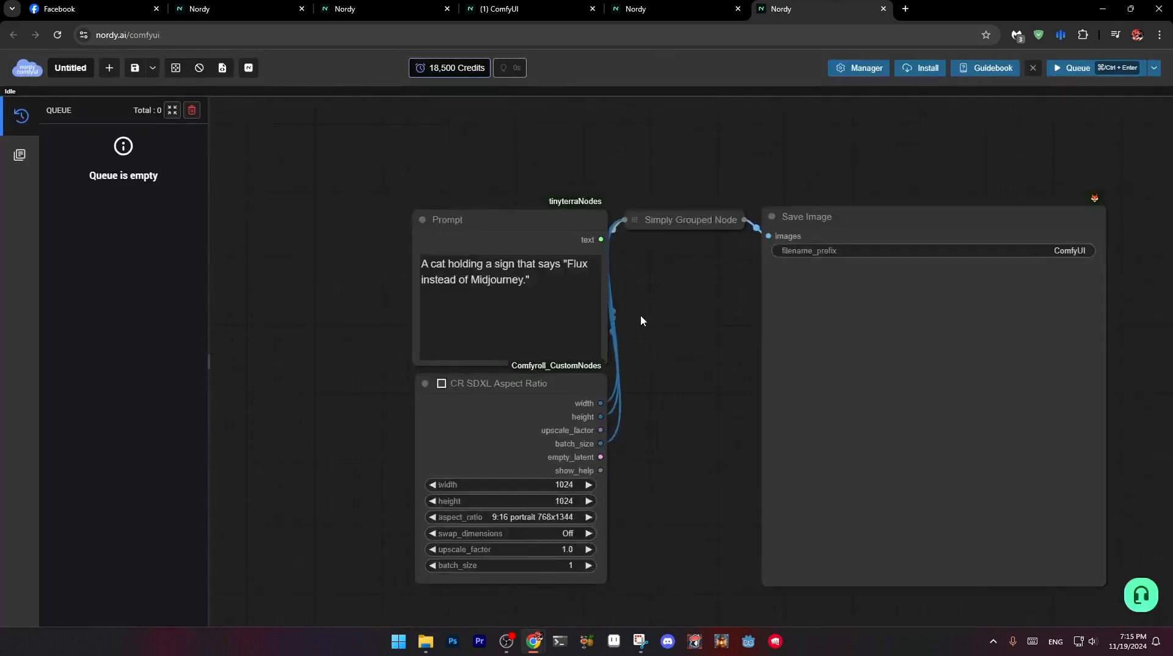
drag(630, 348, 512, 294)
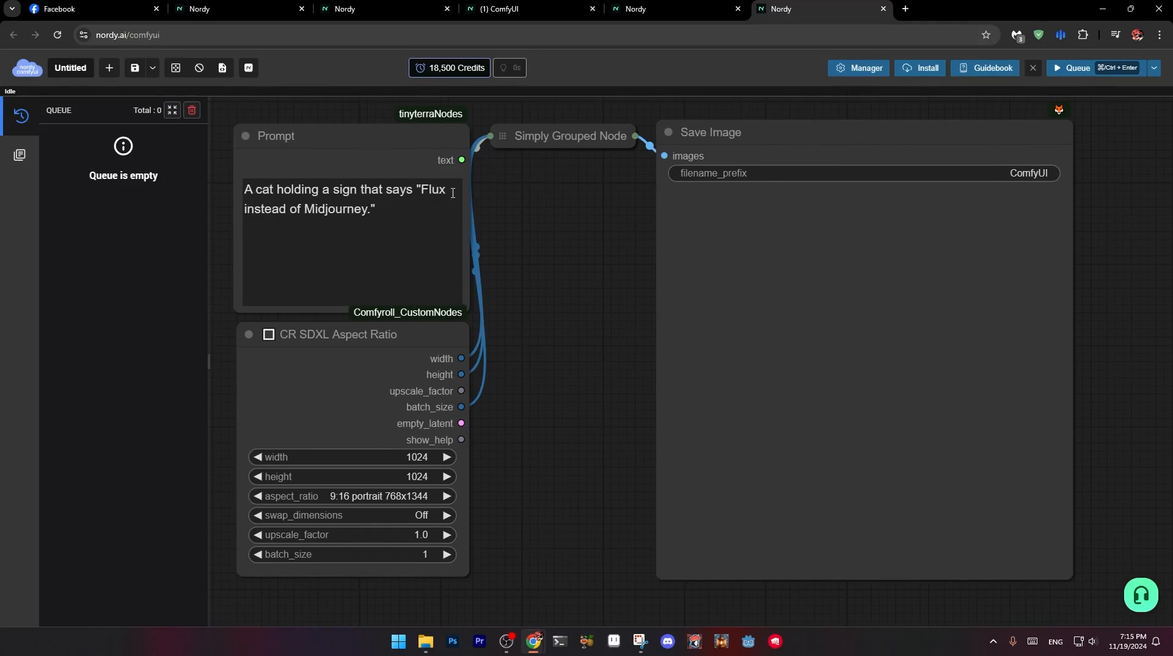
drag(553, 132, 561, 140)
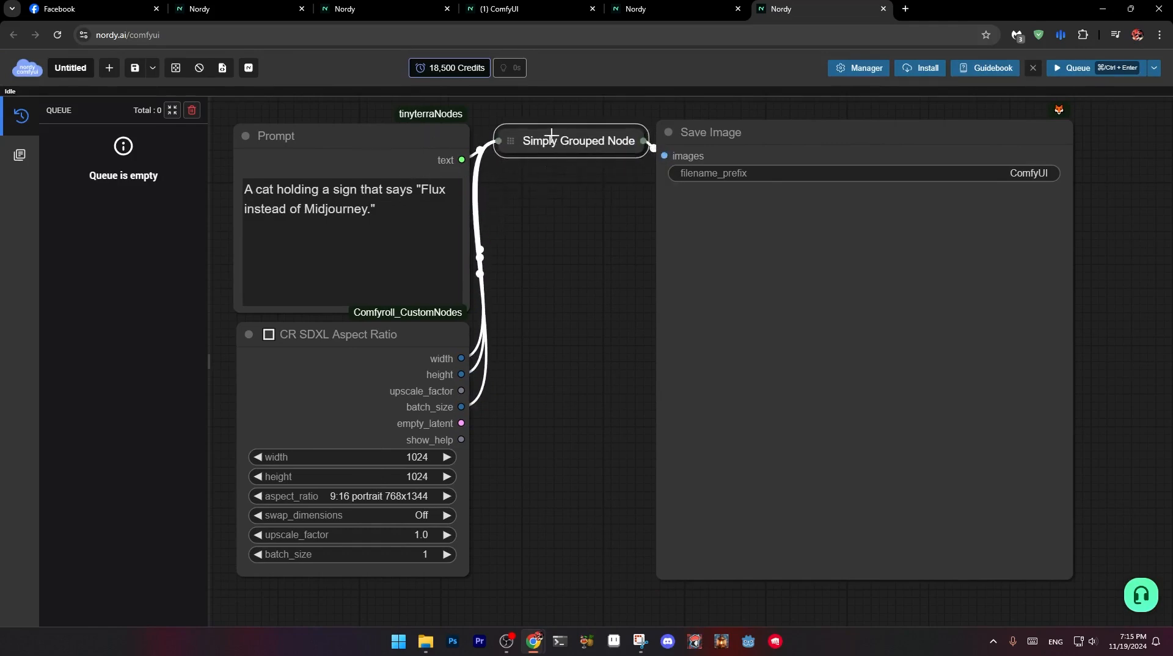
scroll(632, 172, down, 5)
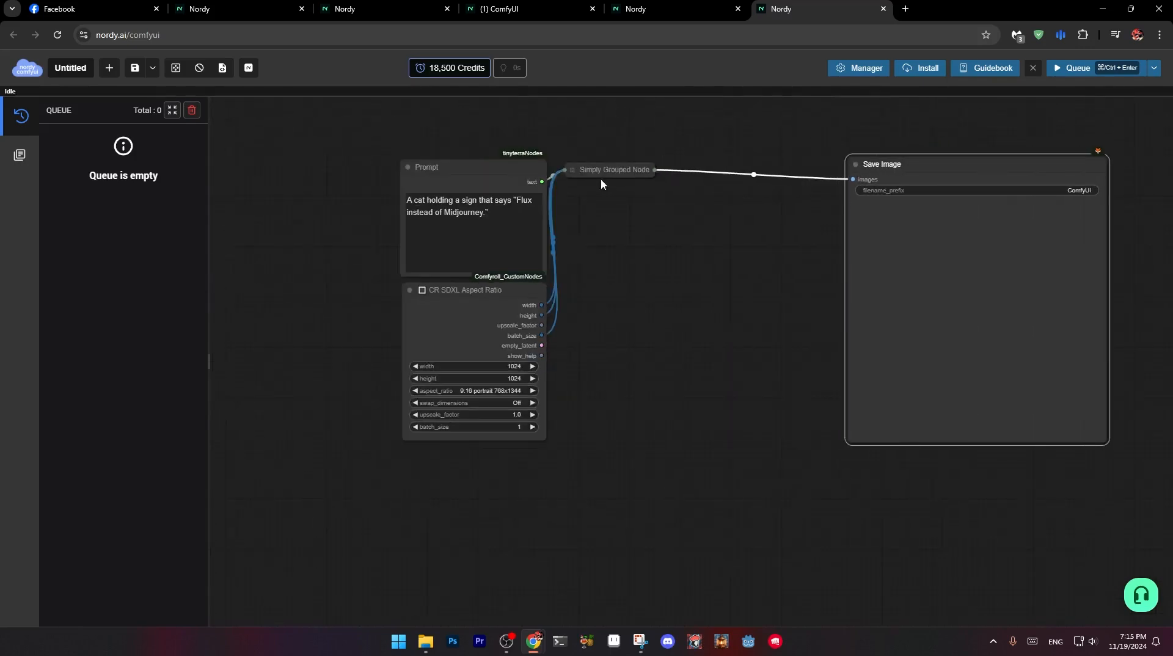
- Expand the Simply Grouped Node and examine its model, CLIP, guidance and sampler settings
click(572, 170)
scroll(651, 279, up, 5)
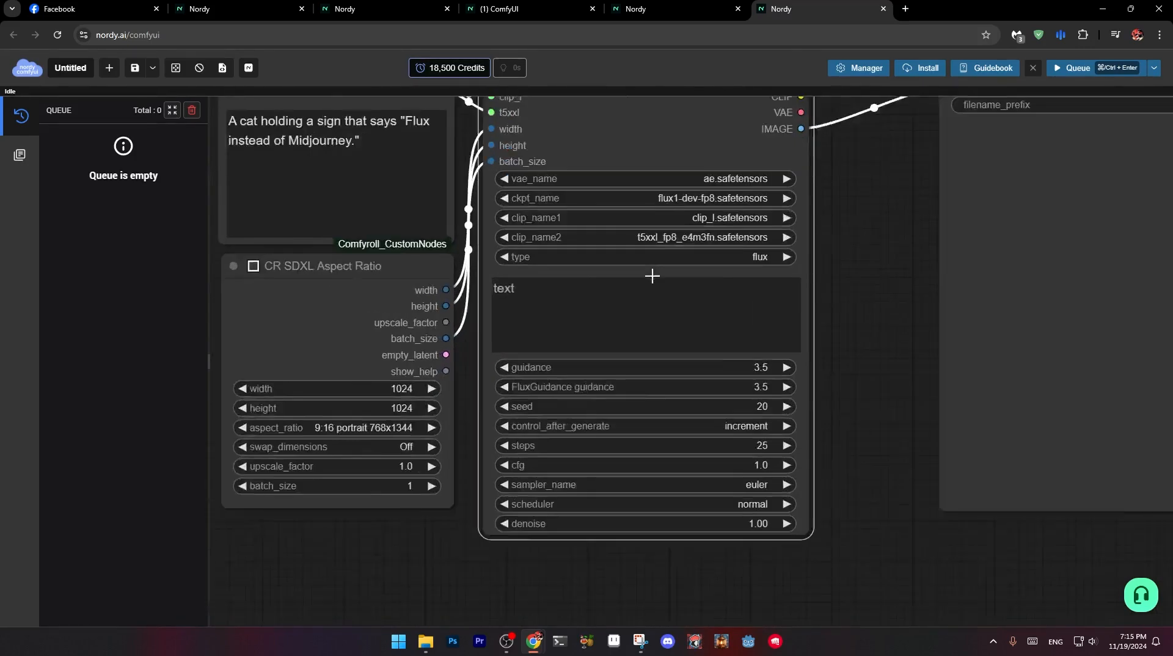
scroll(652, 277, up, 1)
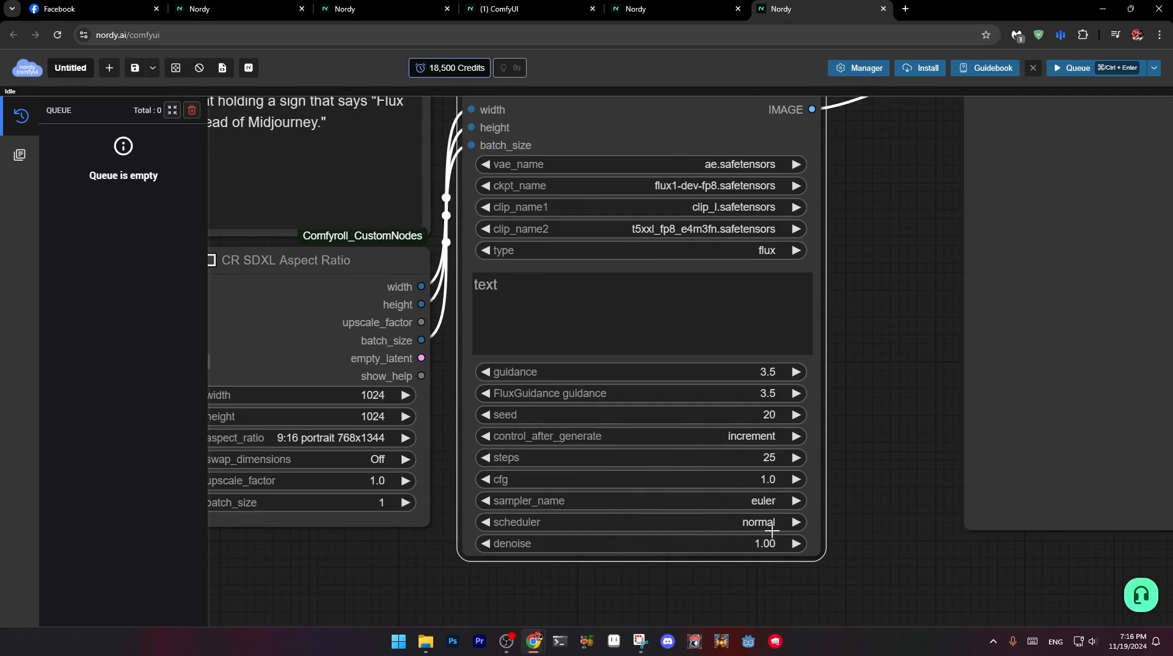
scroll(852, 298, up, 2)
drag(858, 252, 864, 335)
scroll(864, 335, down, 2)
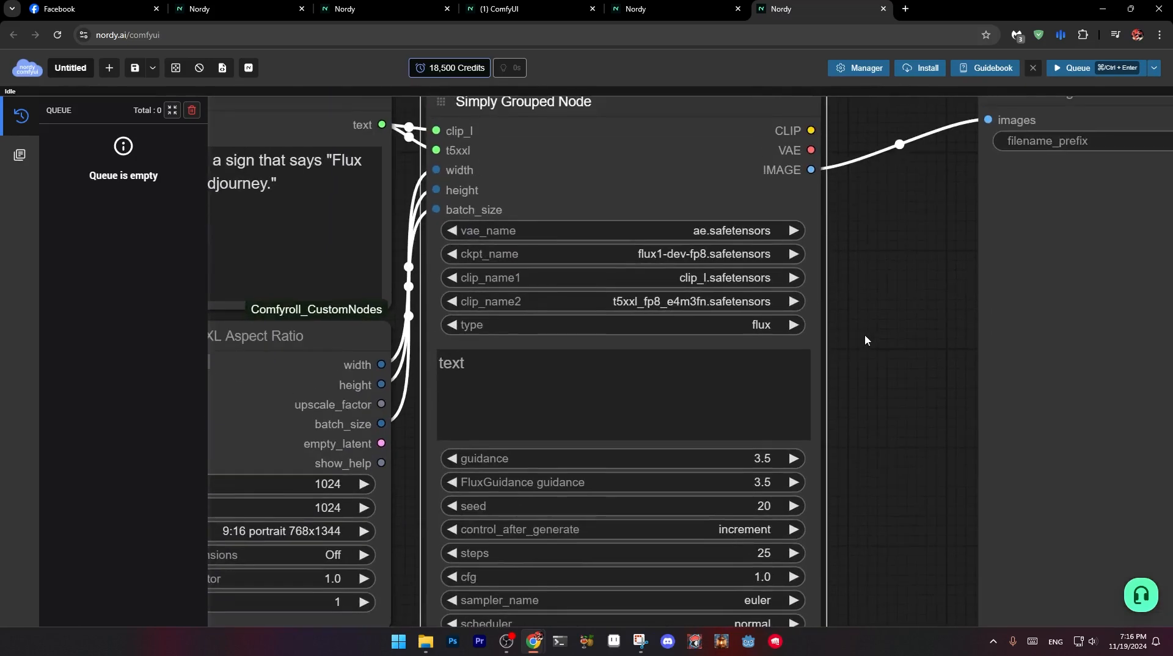
- Collapse the Simply Grouped Node and place it close beside the Prompt node
click(481, 131)
drag(553, 129, 538, 125)
scroll(587, 255, down, 3)
drag(605, 262, 649, 272)
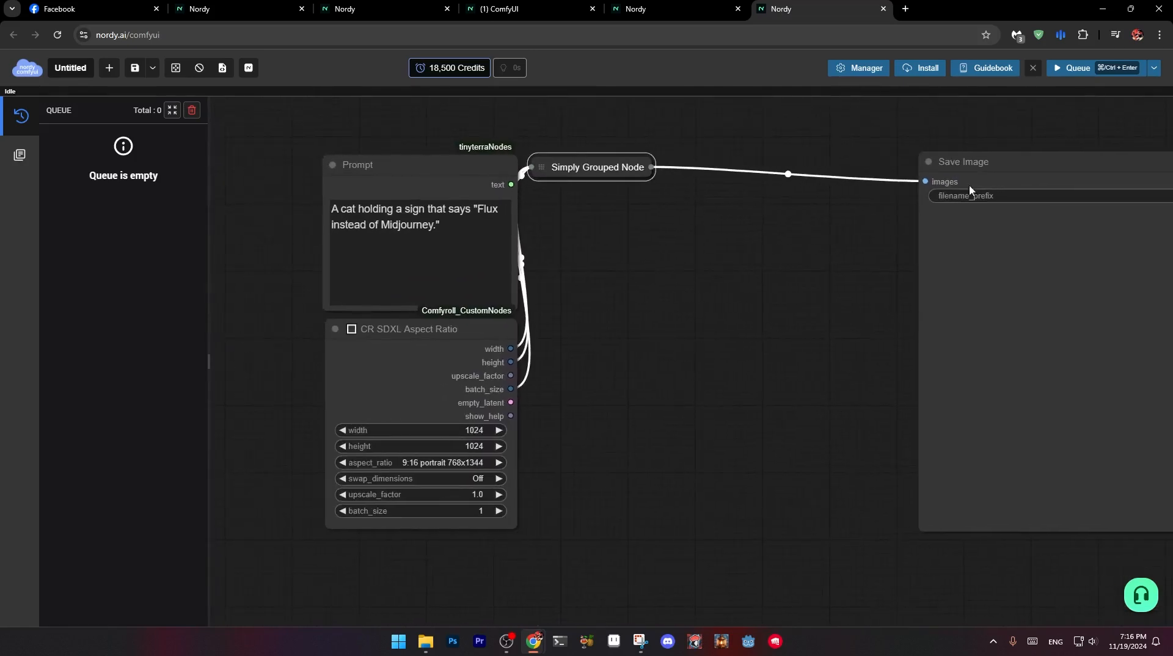
- Place the Save Image node beside the collapsed Simply Grouped Node and queue the workflow with the queue history hidden
drag(965, 163, 709, 176)
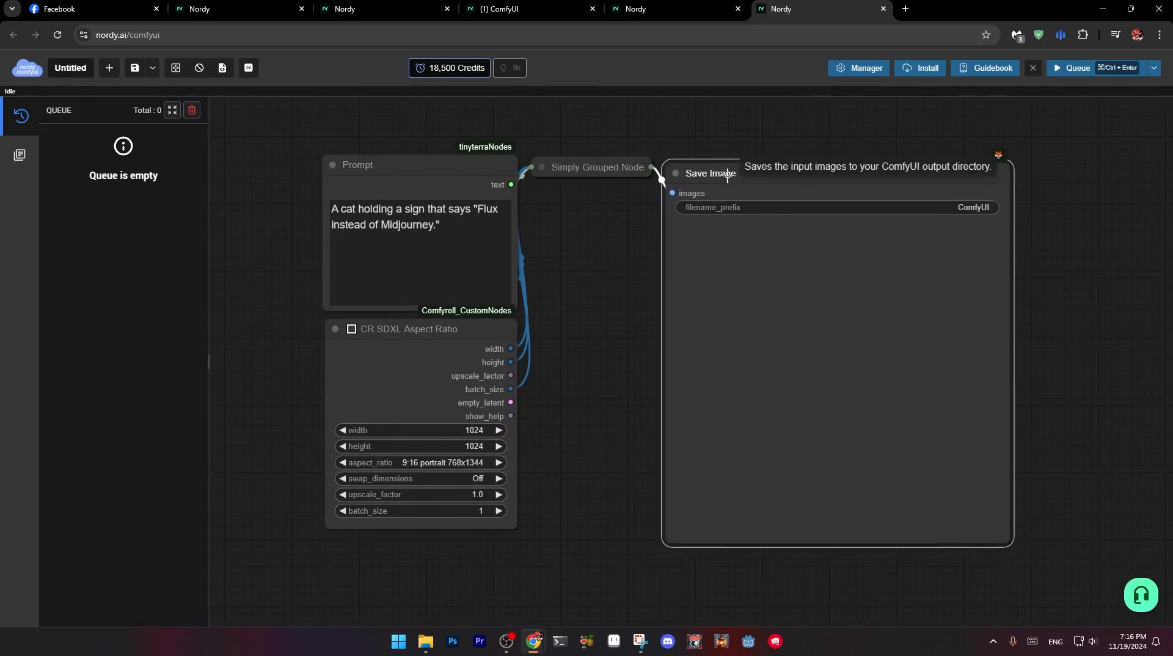
click(12, 116)
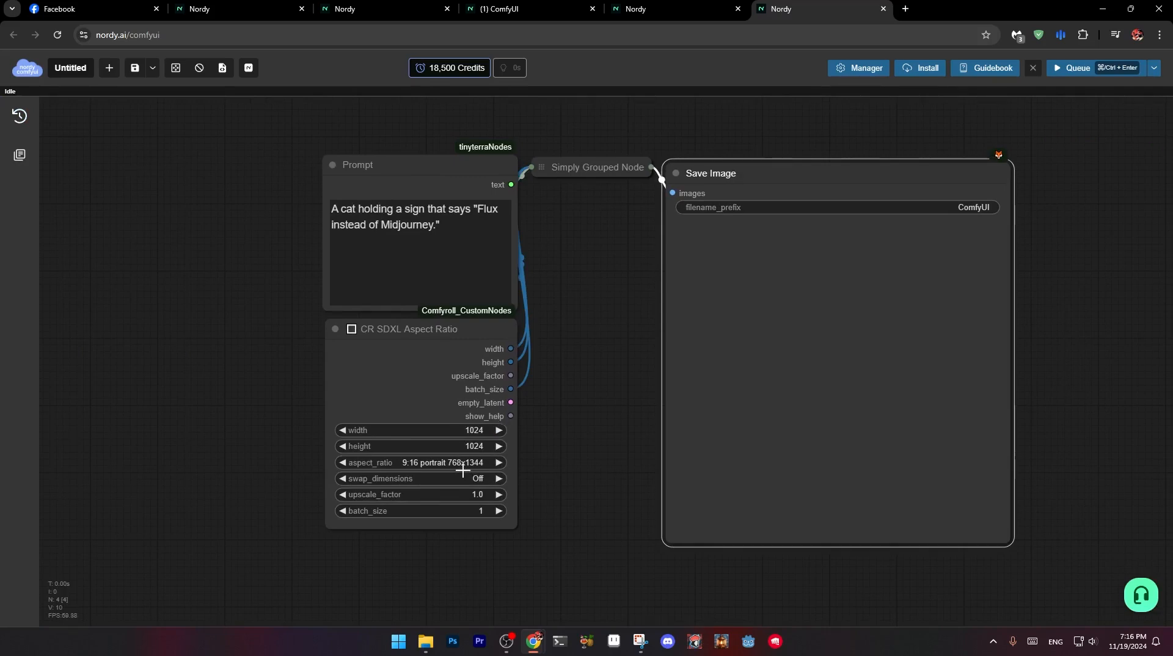
click(1075, 71)
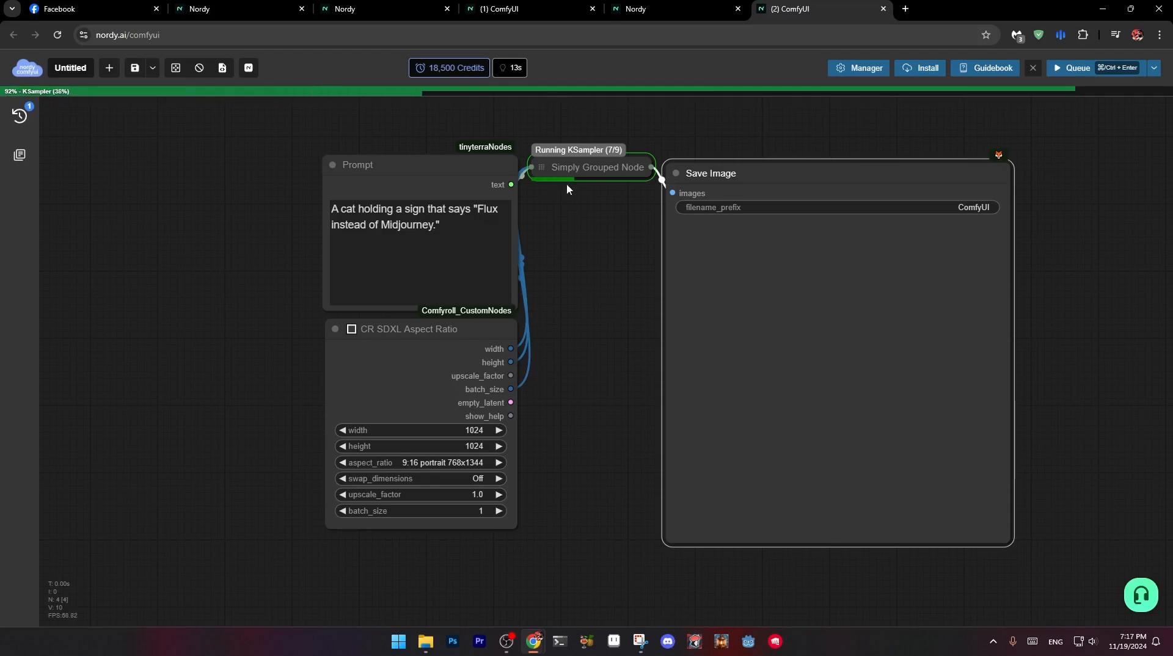
- Move the Prompt node farther from the Simply Grouped Node and align the CR SDXL Aspect Ratio node directly beneath it
drag(690, 174, 735, 163)
drag(478, 164, 420, 161)
drag(488, 312, 434, 325)
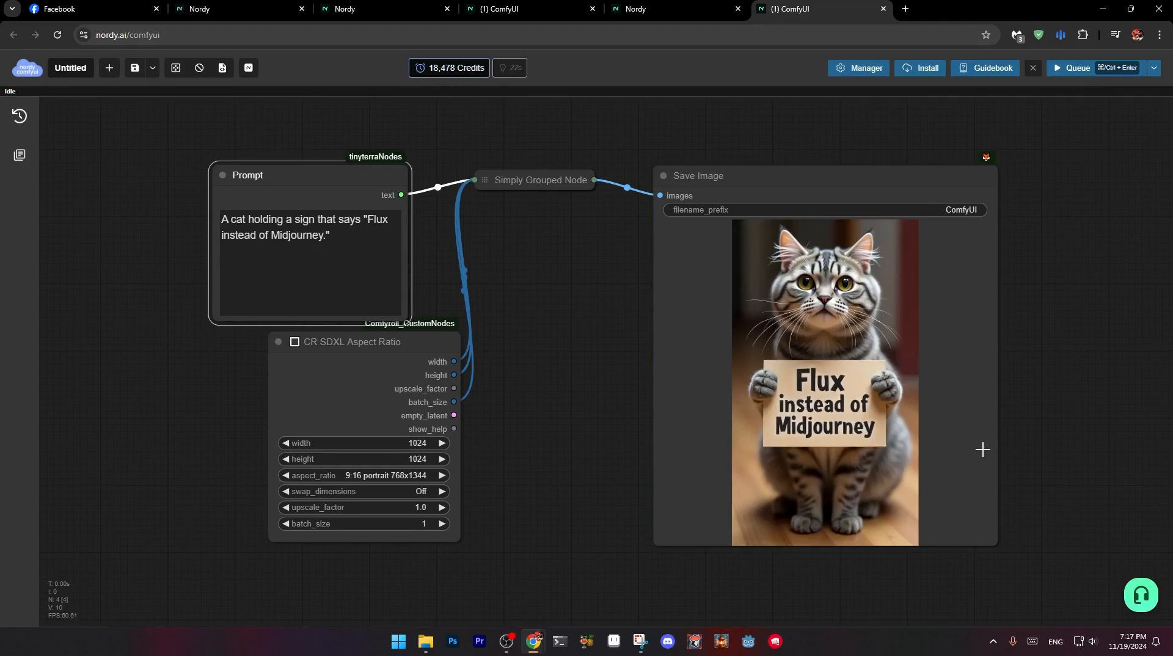
scroll(880, 346, up, 6)
scroll(741, 335, down, 4)
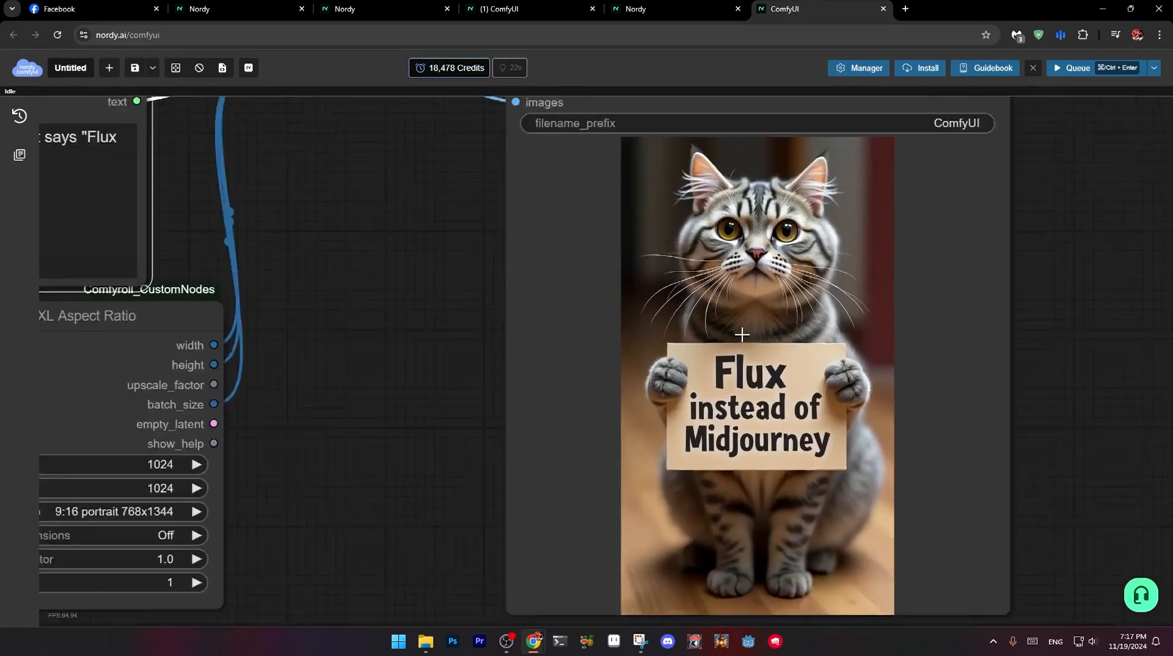
drag(464, 334, 557, 347)
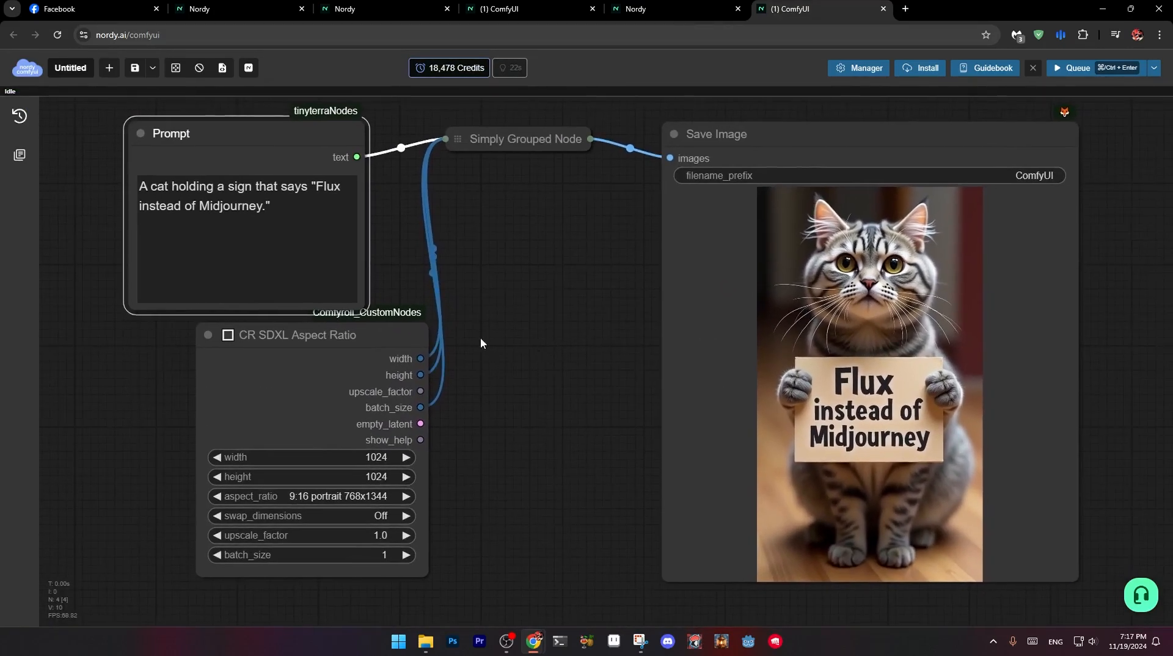
drag(372, 333, 308, 334)
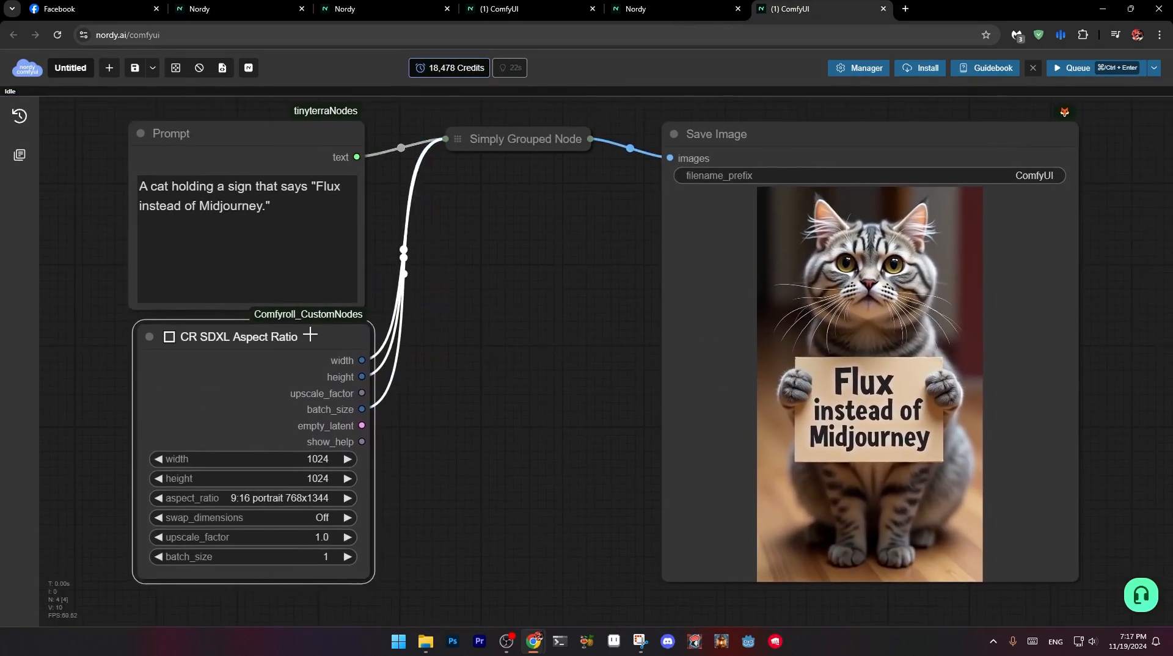
- Expand the Simply Grouped Node and arrange it and the Save Image node side by side without overlap
click(457, 139)
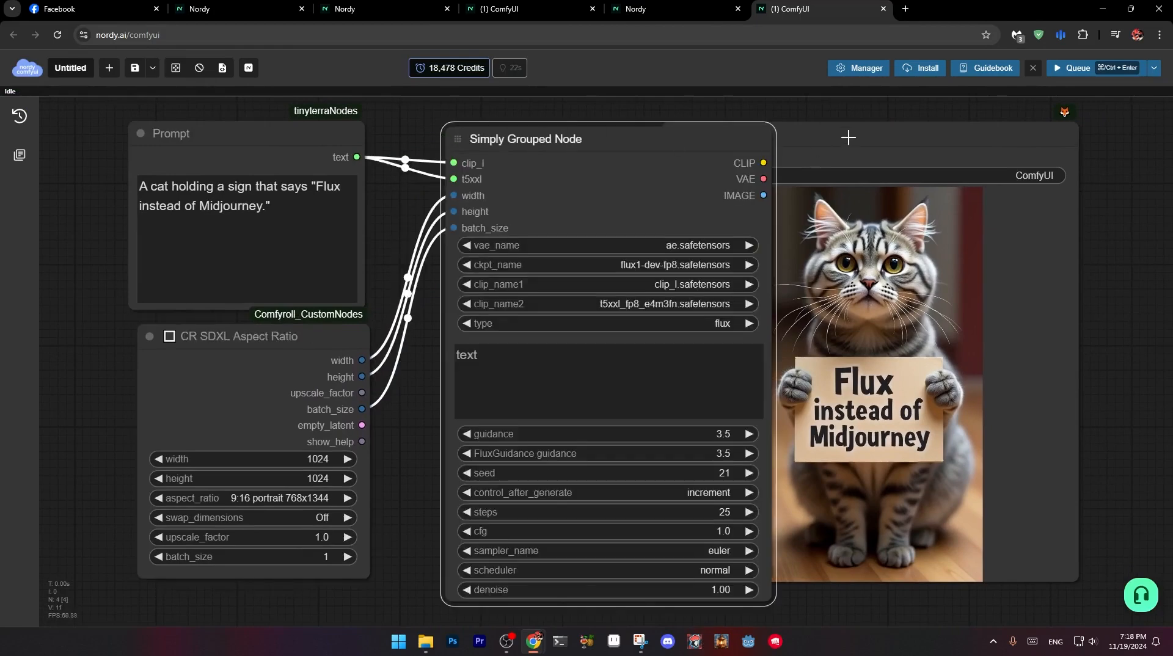
drag(848, 138, 935, 157)
drag(673, 138, 610, 128)
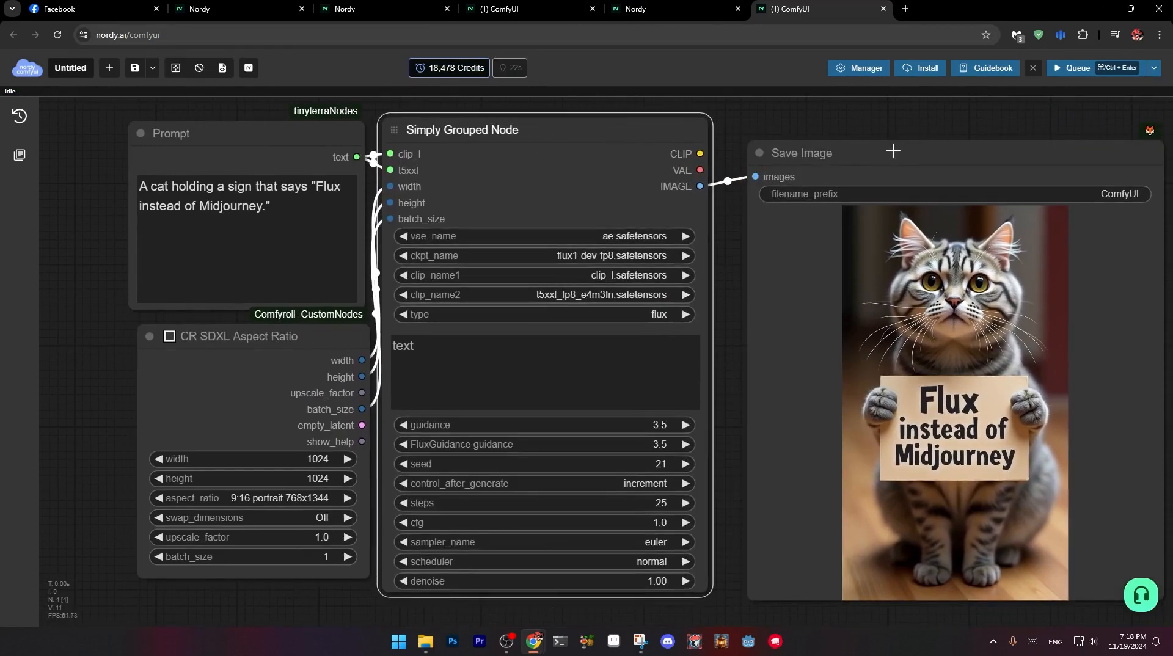
drag(891, 152, 874, 145)
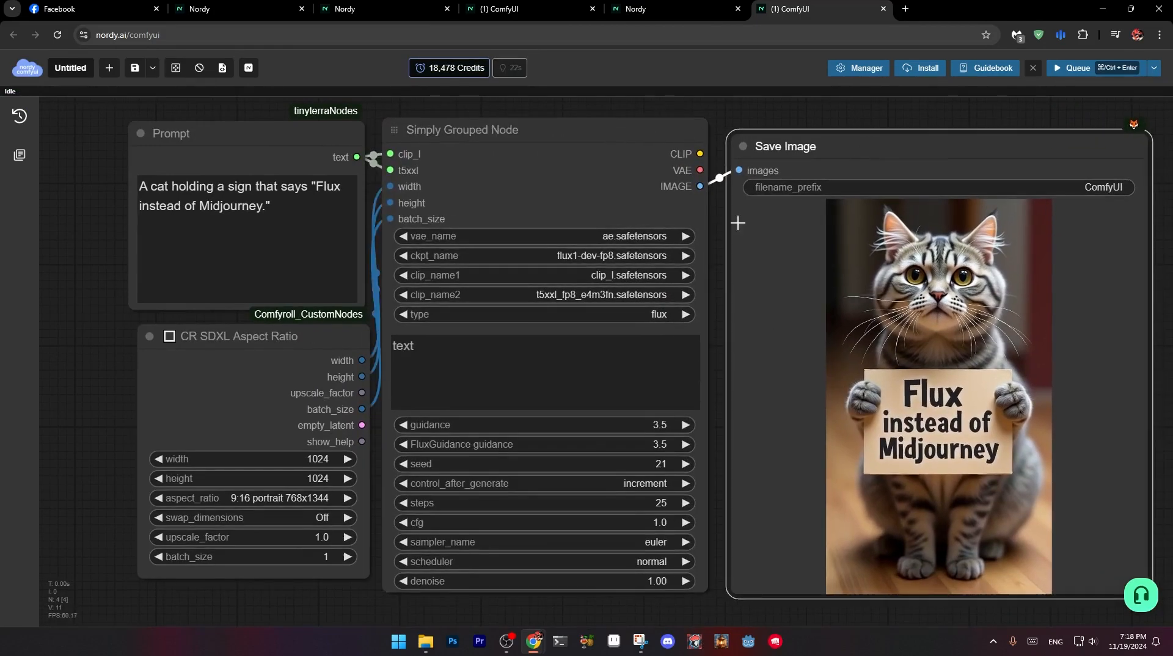
- Set the Simply Grouped Node's checkpoint to shuttle-3-diffusion.safetensors, filtering the model list by "sh"
click(610, 255)
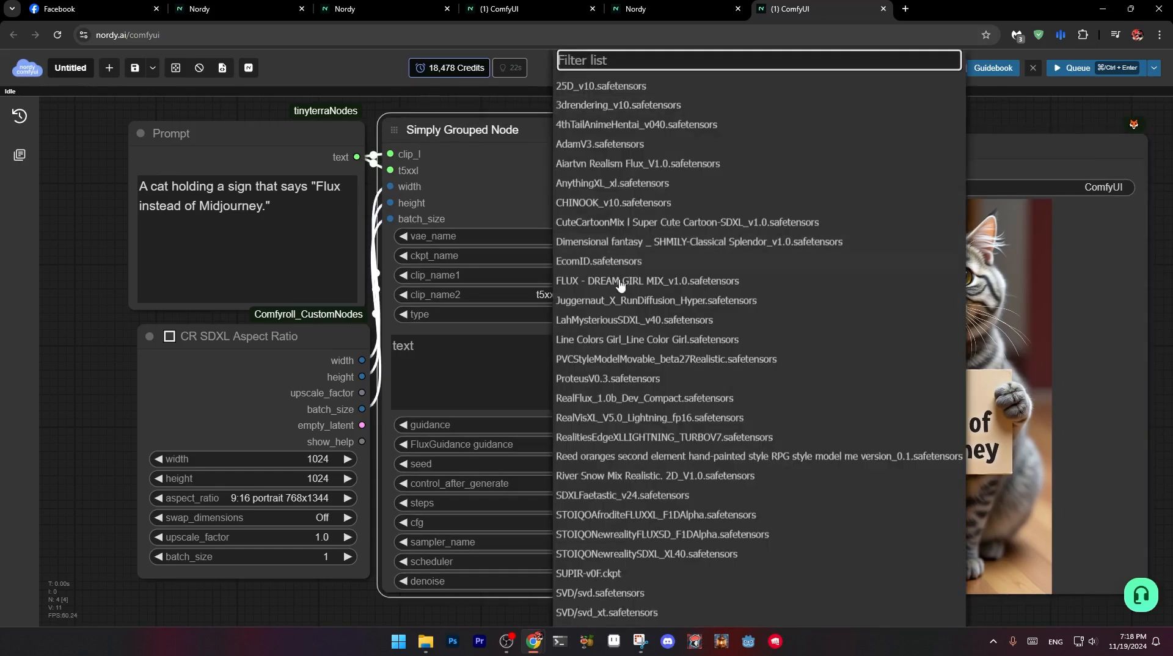
scroll(636, 422, up, 1)
scroll(642, 471, down, 3)
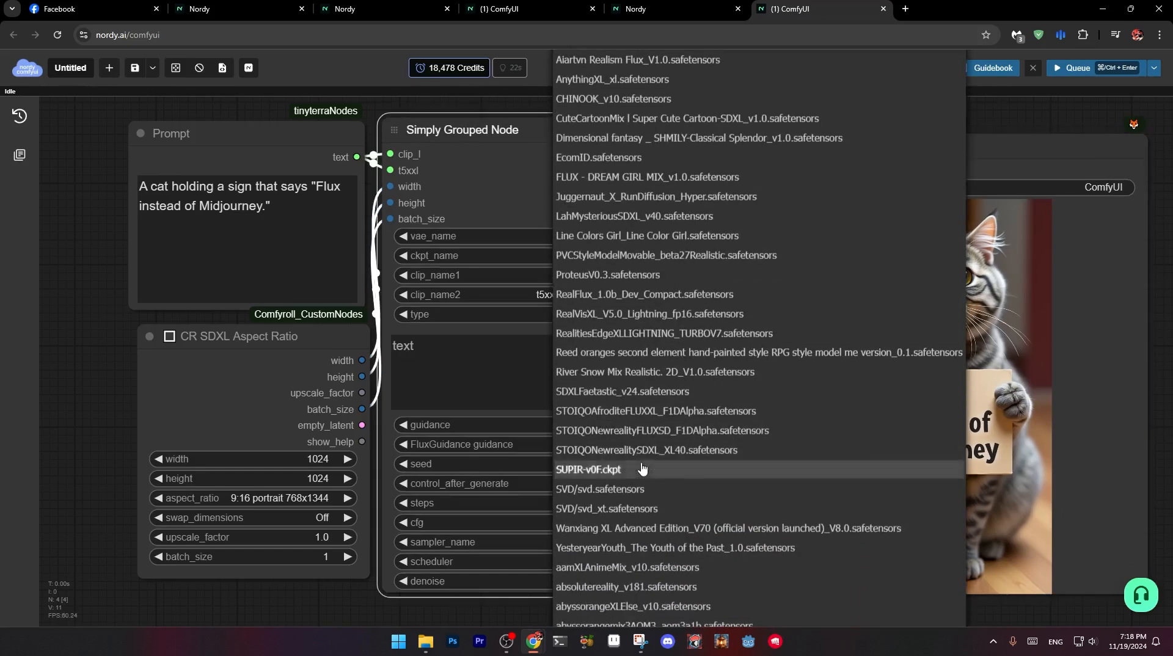
scroll(648, 244, up, 3)
scroll(648, 226, up, 3)
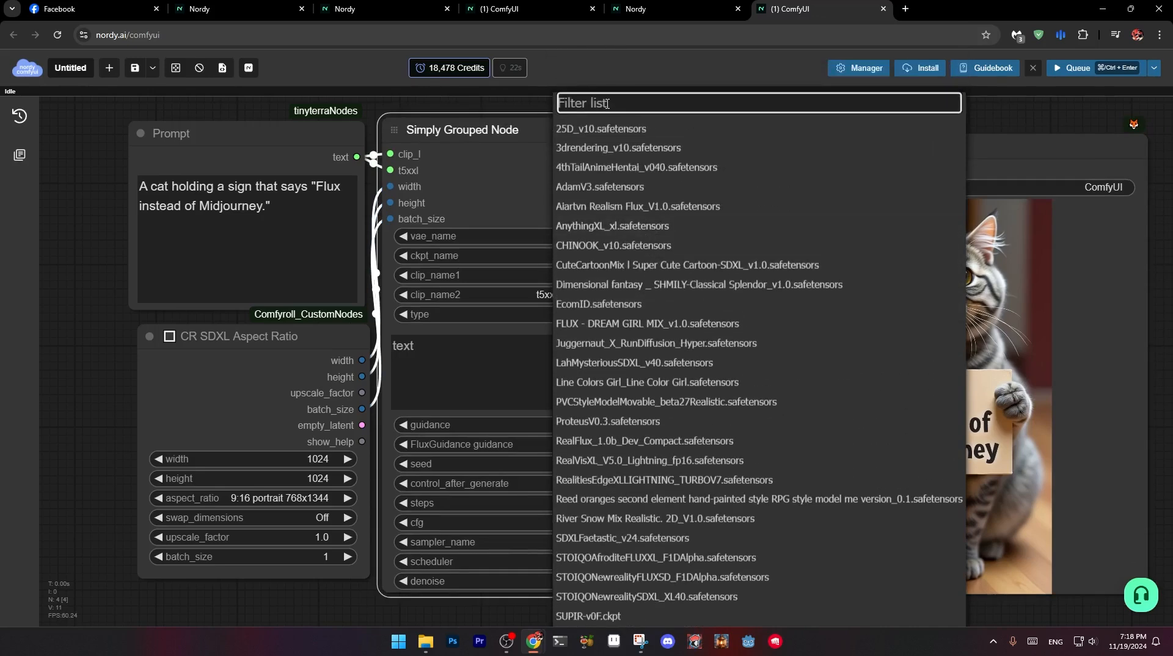
text(sh)
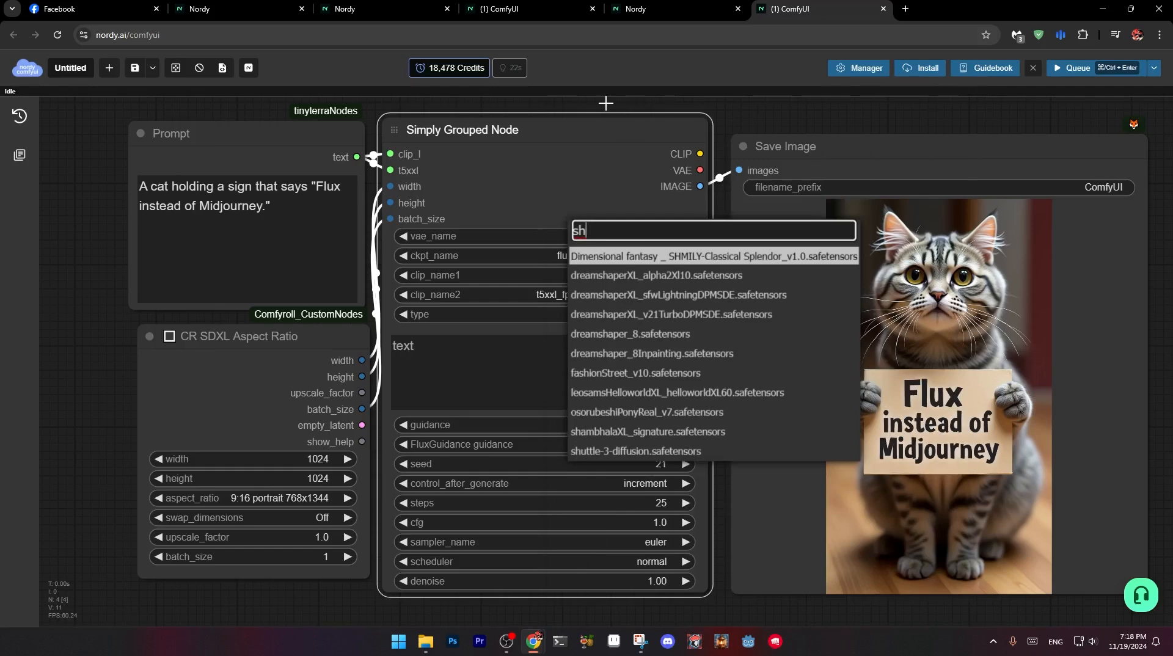
click(660, 452)
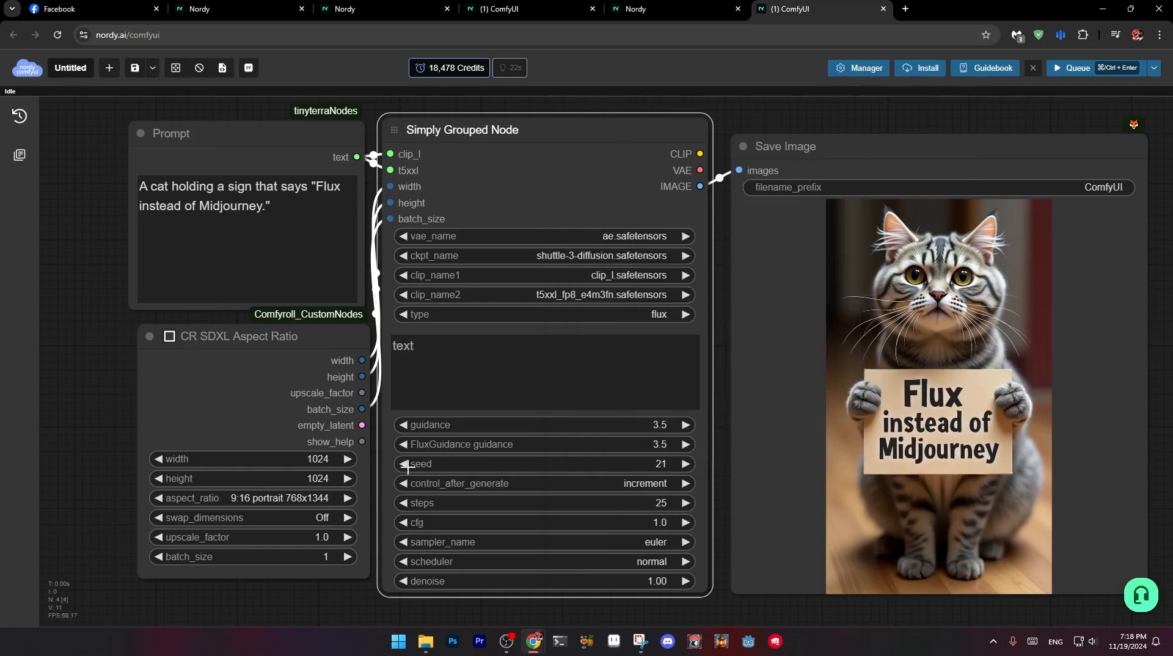
- Set the Simply Grouped Node's control_after_generate to randomize and its steps to 4
click(649, 484)
click(658, 483)
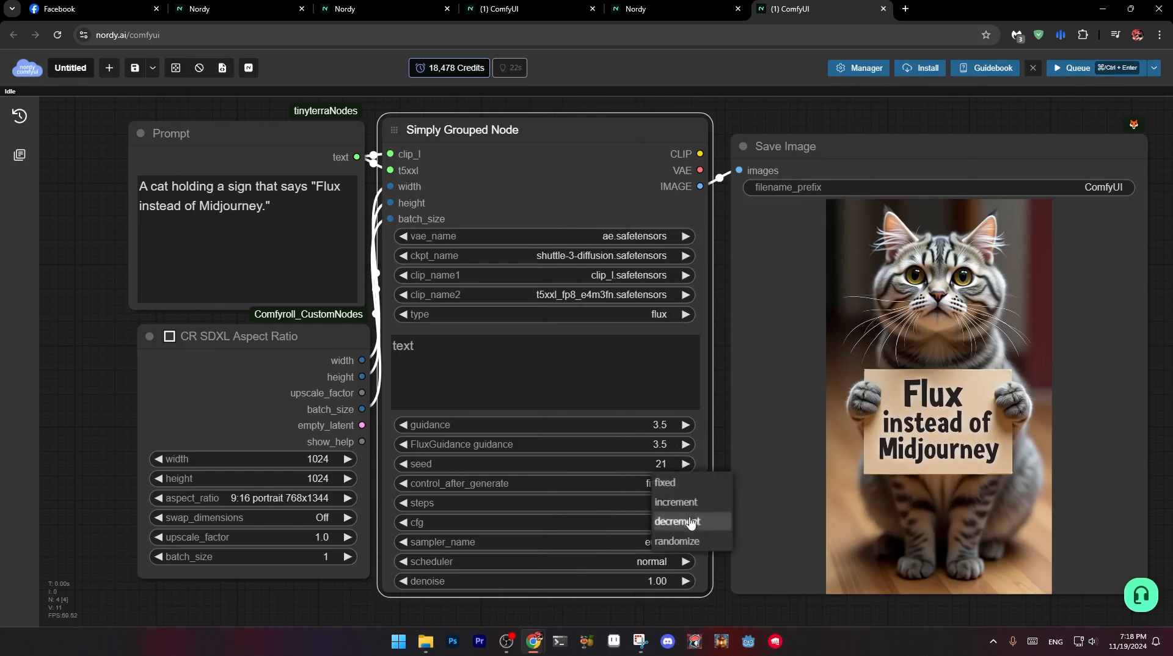
click(684, 538)
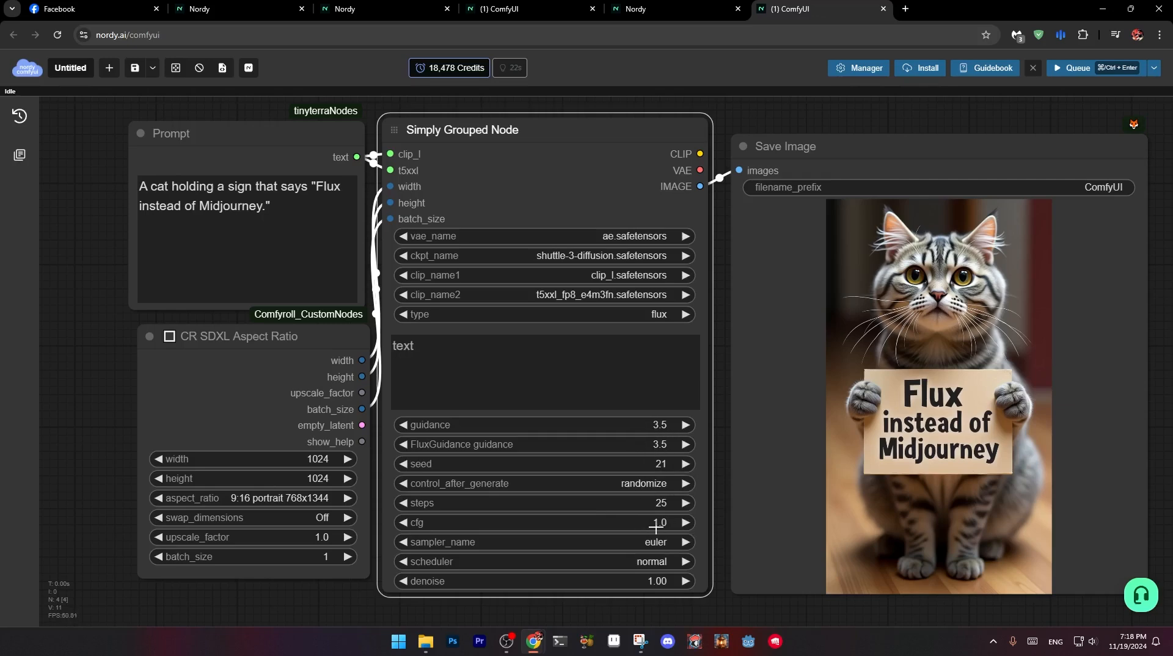
click(657, 505)
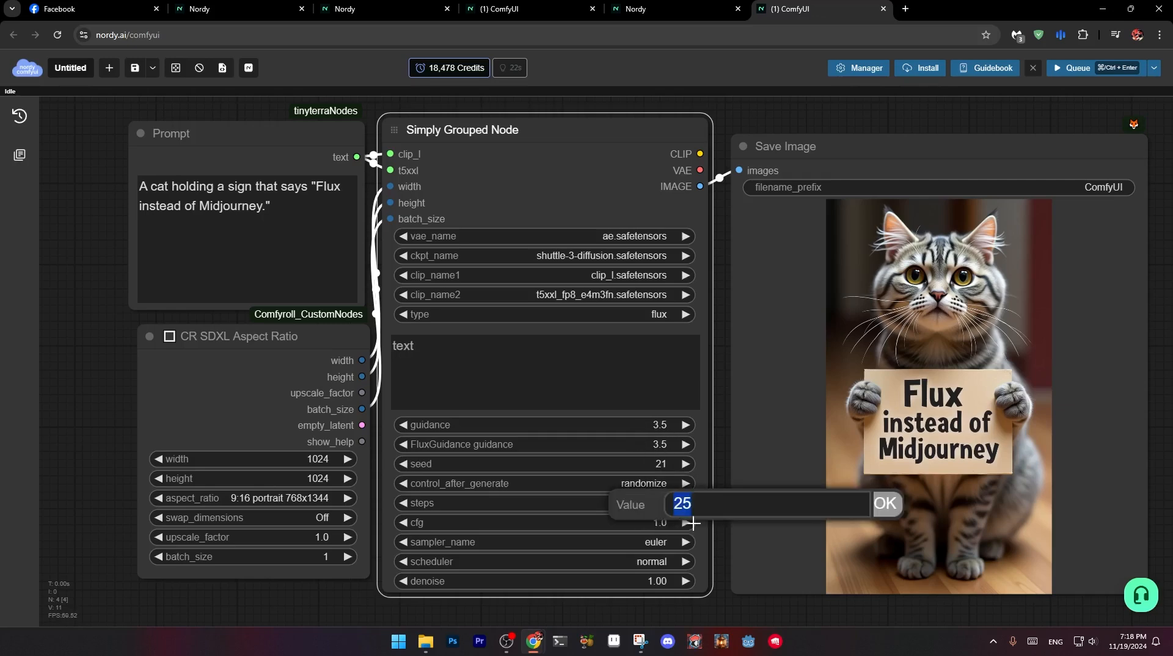
text(4)
key(Return)
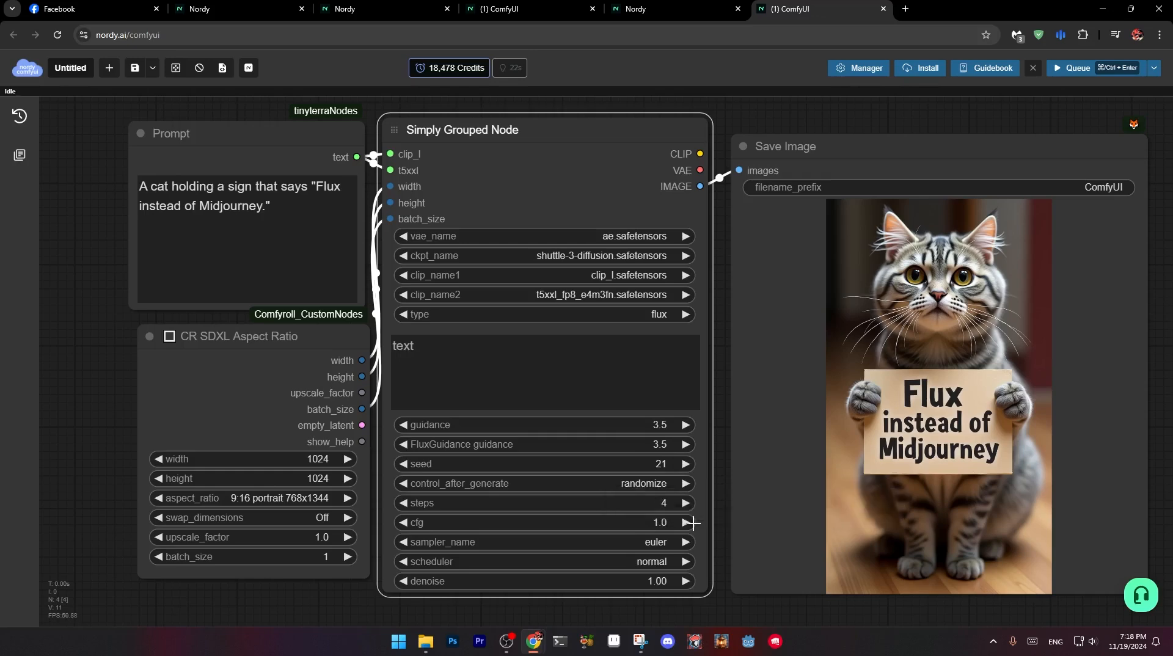
- Set the Simply Grouped Node's scheduler to simple and queue the workflow with the cat prompt
click(657, 560)
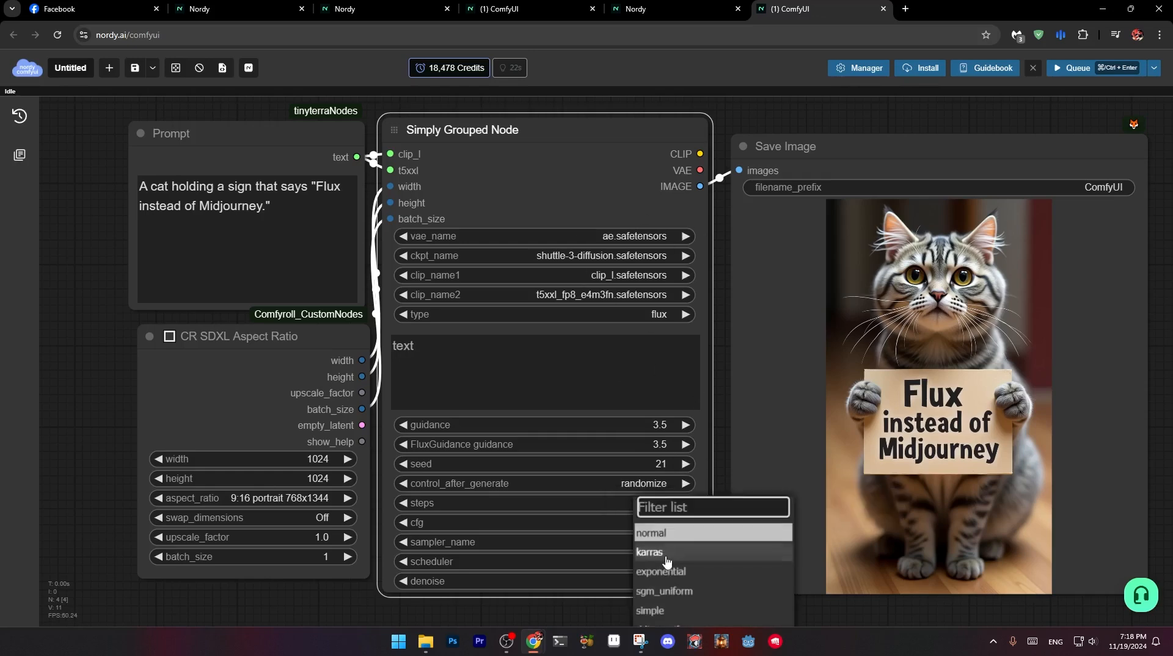
click(660, 610)
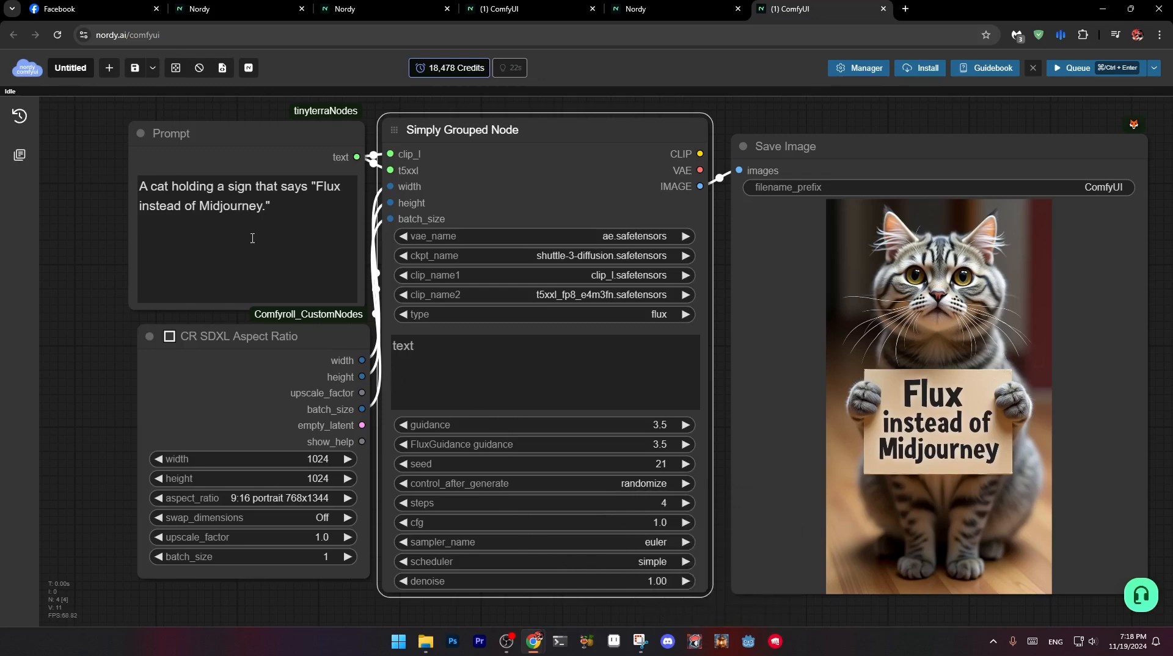
drag(578, 125, 580, 124)
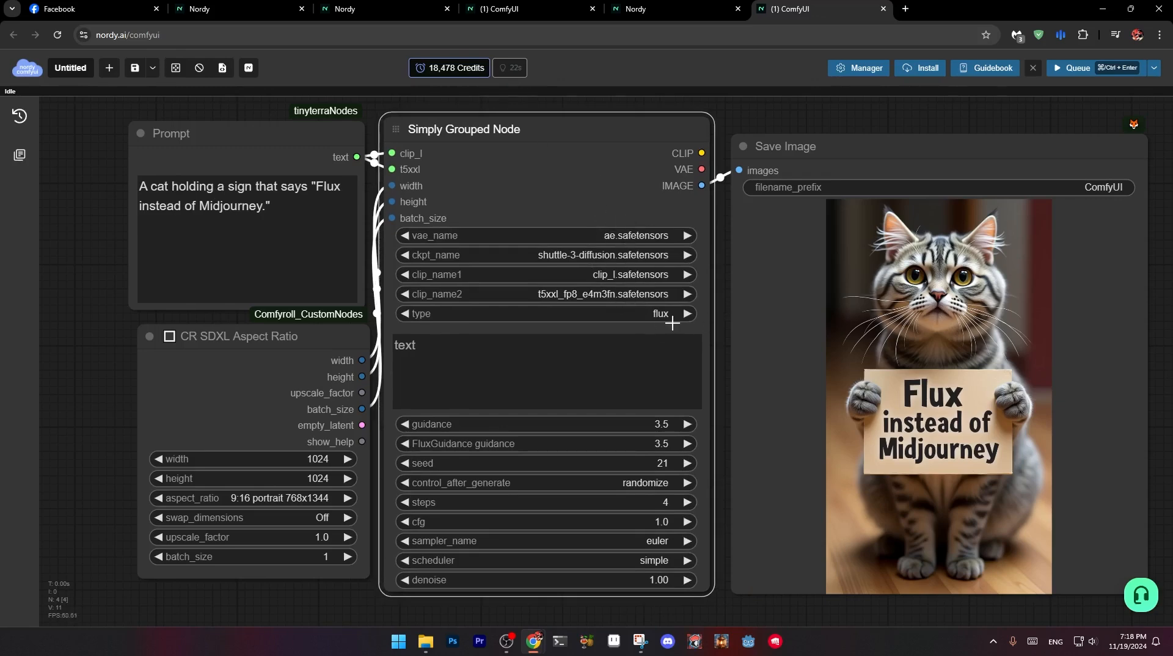
click(1077, 69)
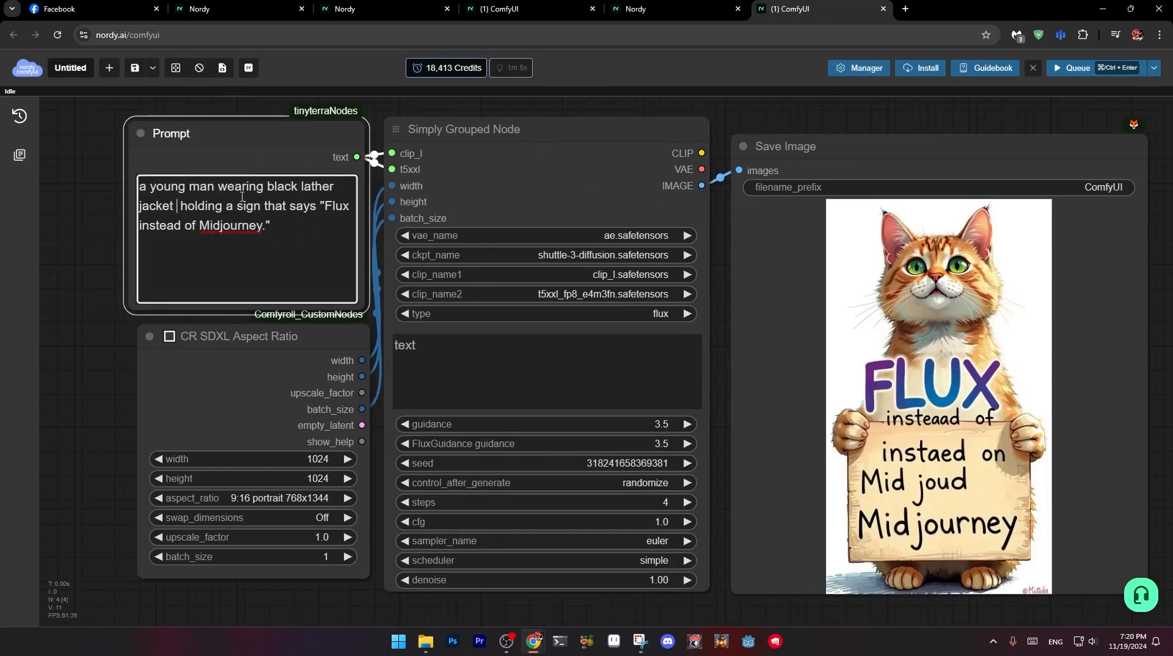
- Generate an image from the prompt describing a young man in a black leather jacket holding the "Flux instead of Midjourney" sign
click(1076, 68)
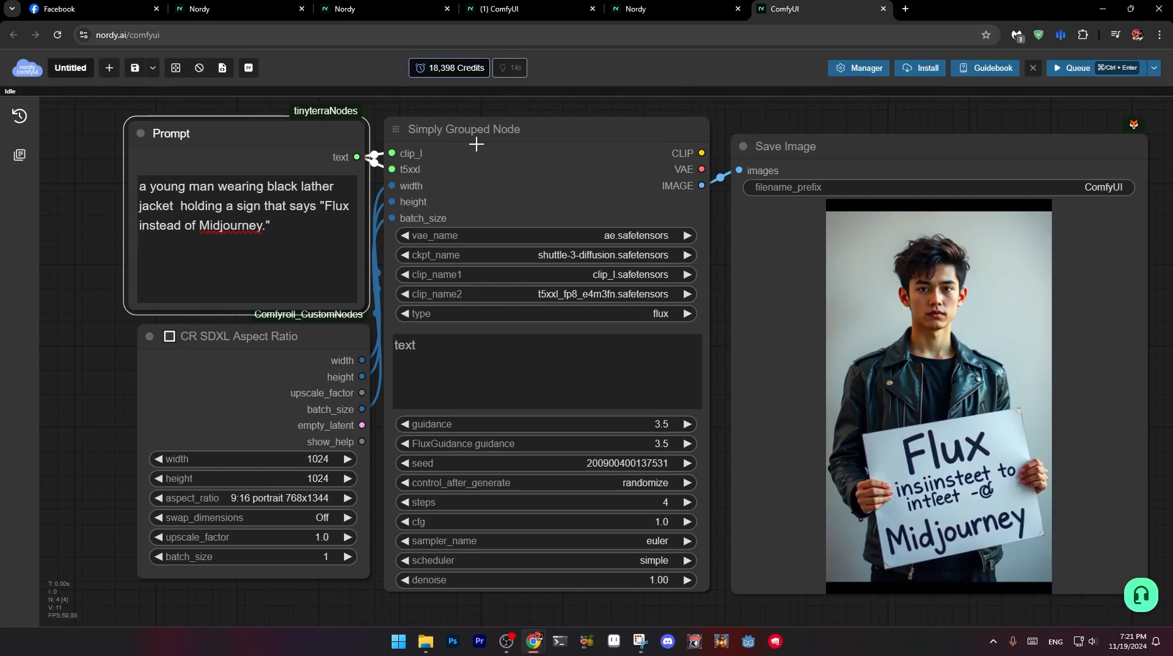
scroll(476, 145, down, 5)
scroll(616, 219, up, 1)
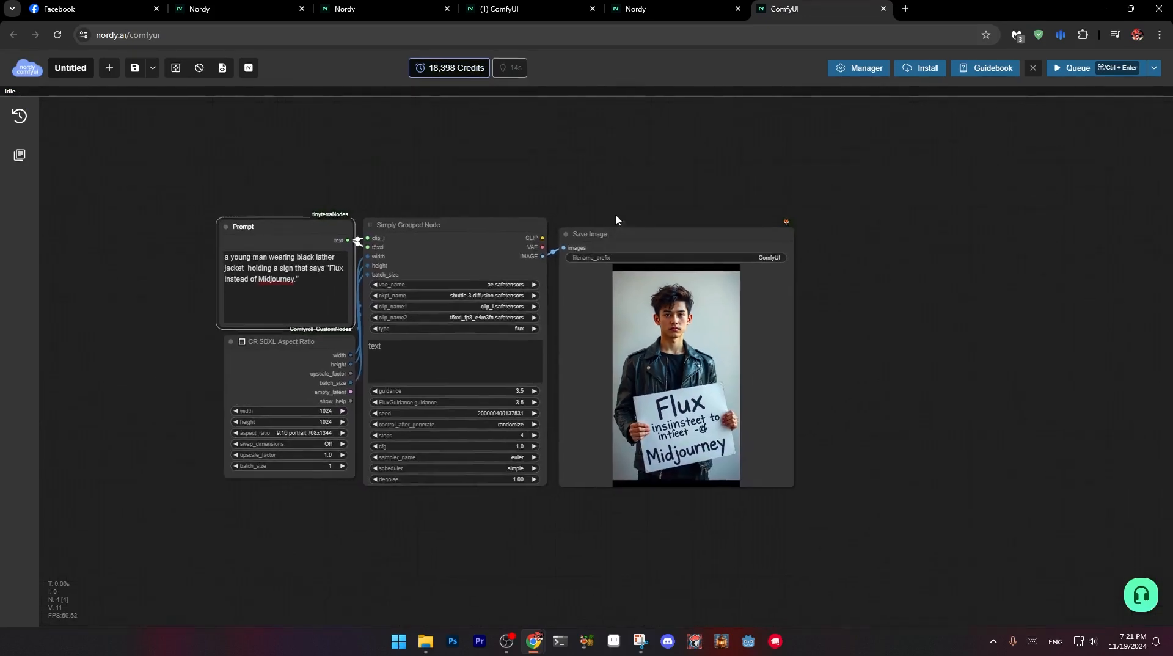
scroll(616, 219, up, 2)
- Spread out the Save Image, Simply Grouped and Prompt nodes so the connections between them have clear space
drag(560, 173, 685, 157)
drag(757, 199, 967, 171)
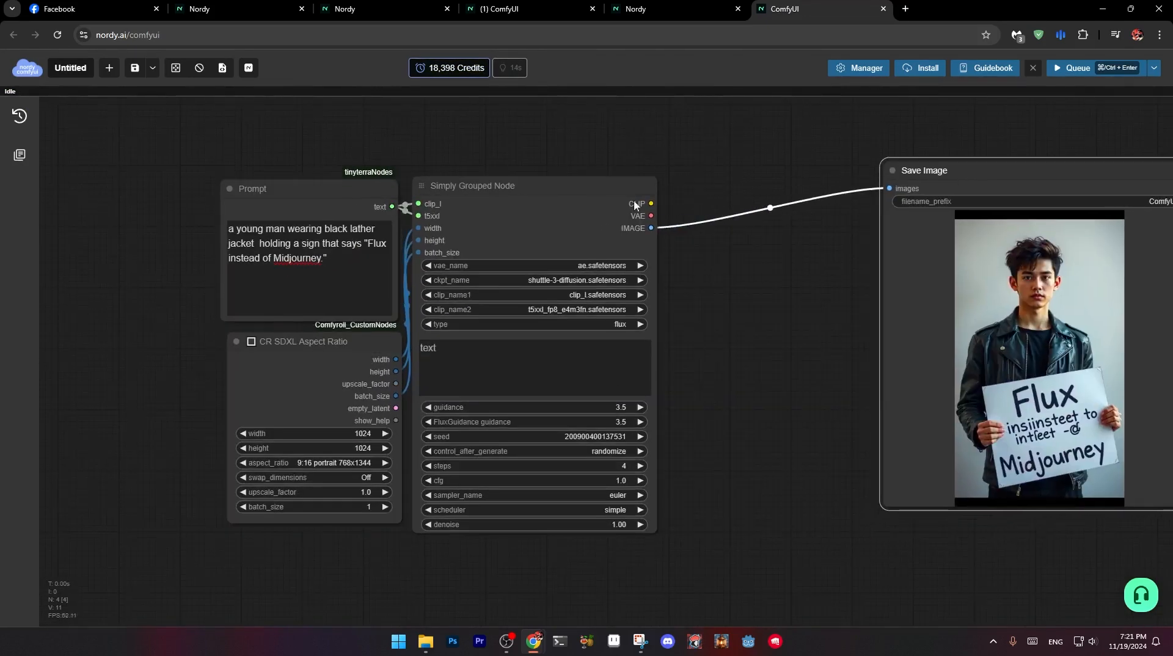
drag(560, 187, 595, 172)
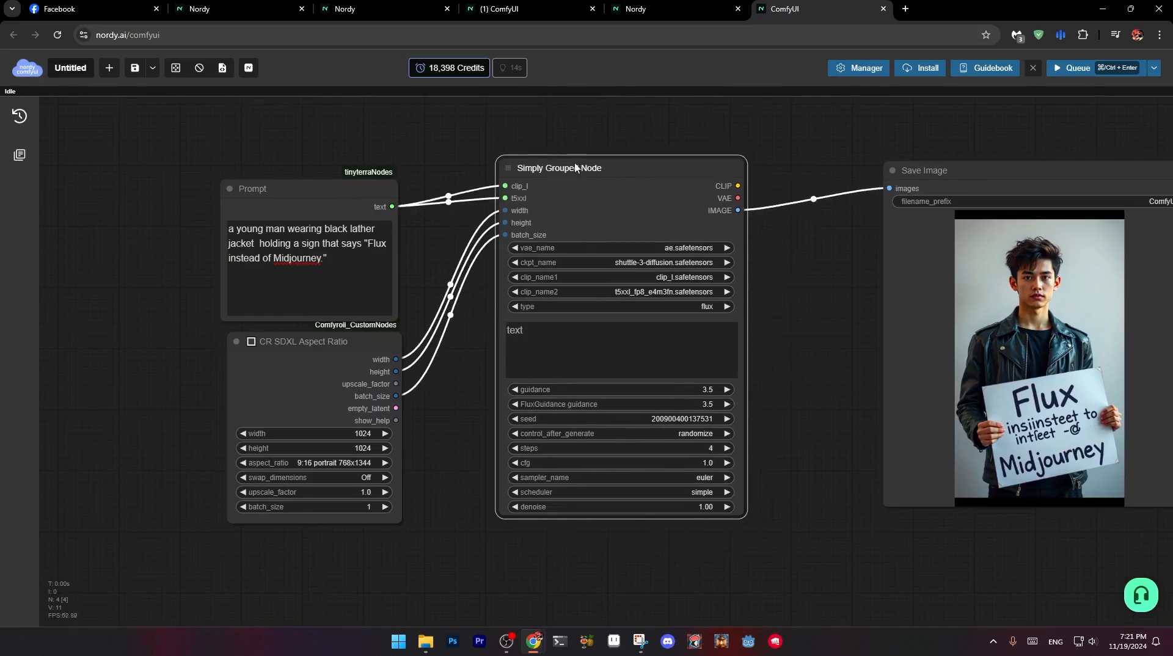
drag(559, 175, 587, 179)
drag(480, 409, 396, 415)
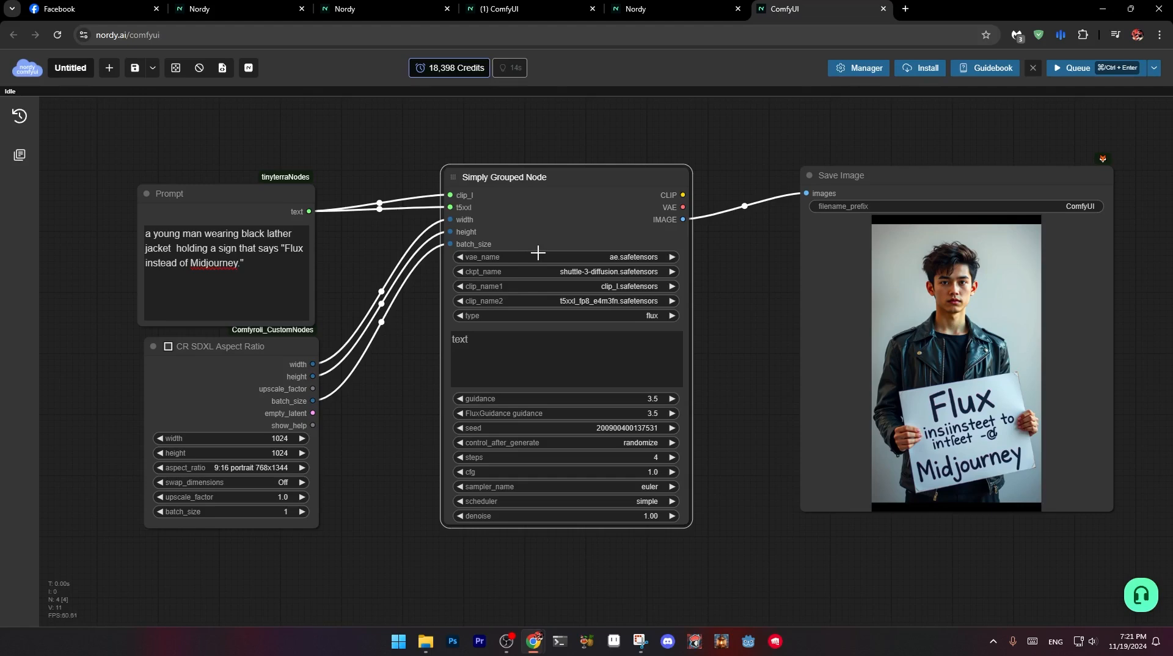
drag(241, 191, 260, 158)
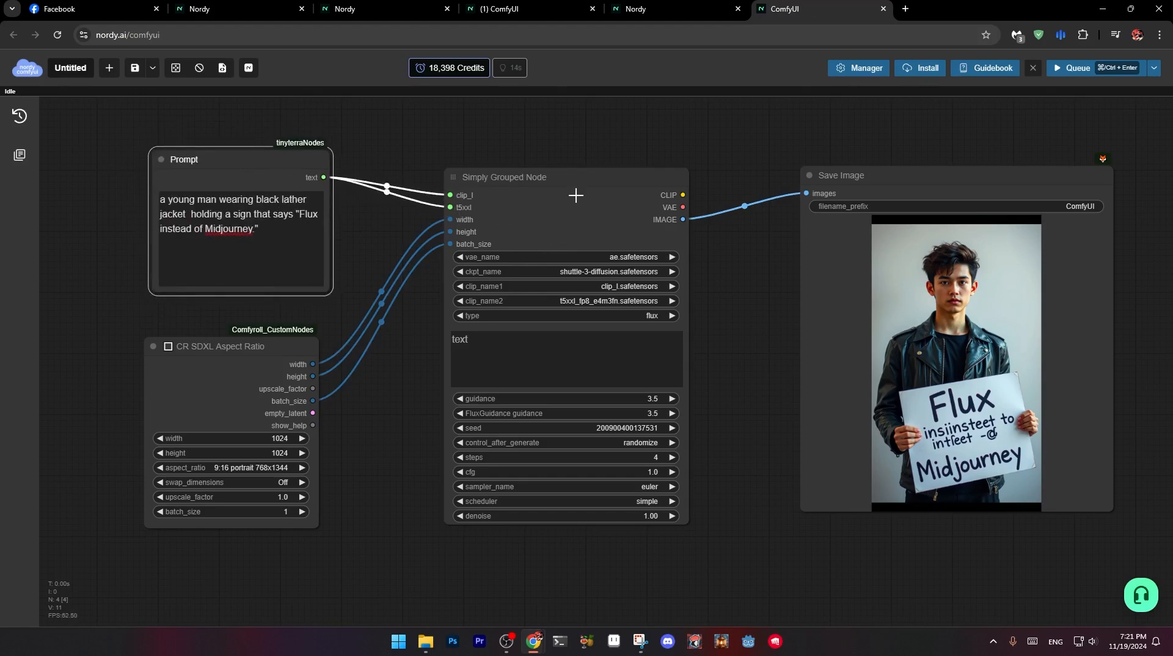
drag(576, 182, 476, 173)
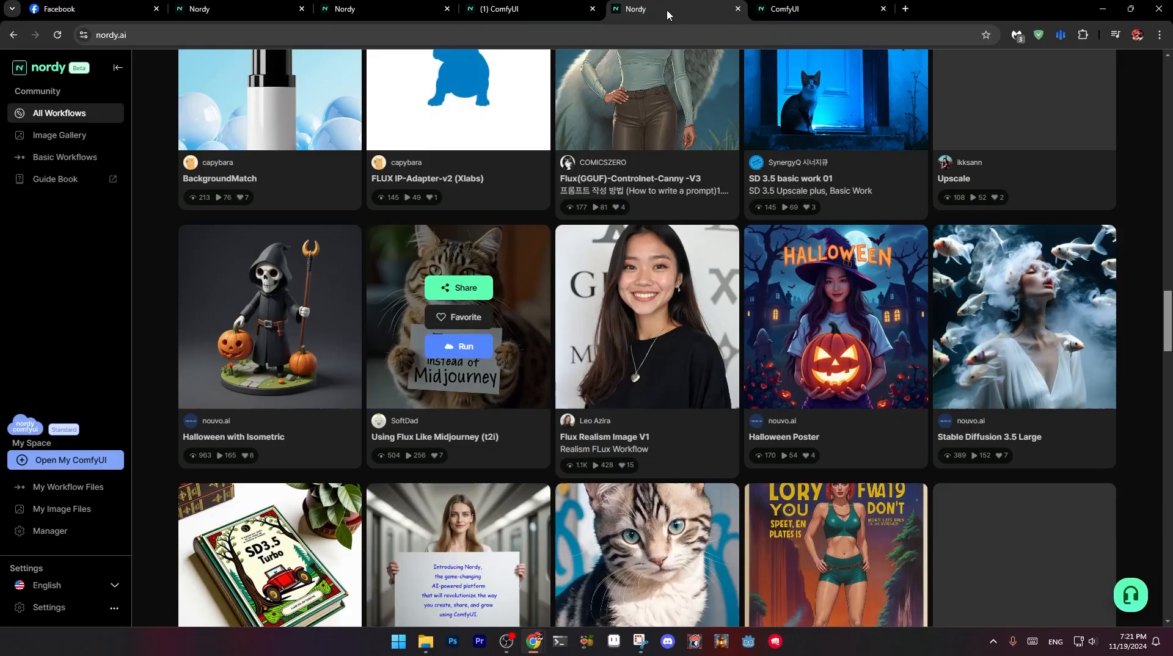
- Return to Nordy's community workflow list and run "Flux(GGUF)-Controlnet-Canny -V3" in ComfyUI
click(703, 10)
scroll(340, 265, up, 15)
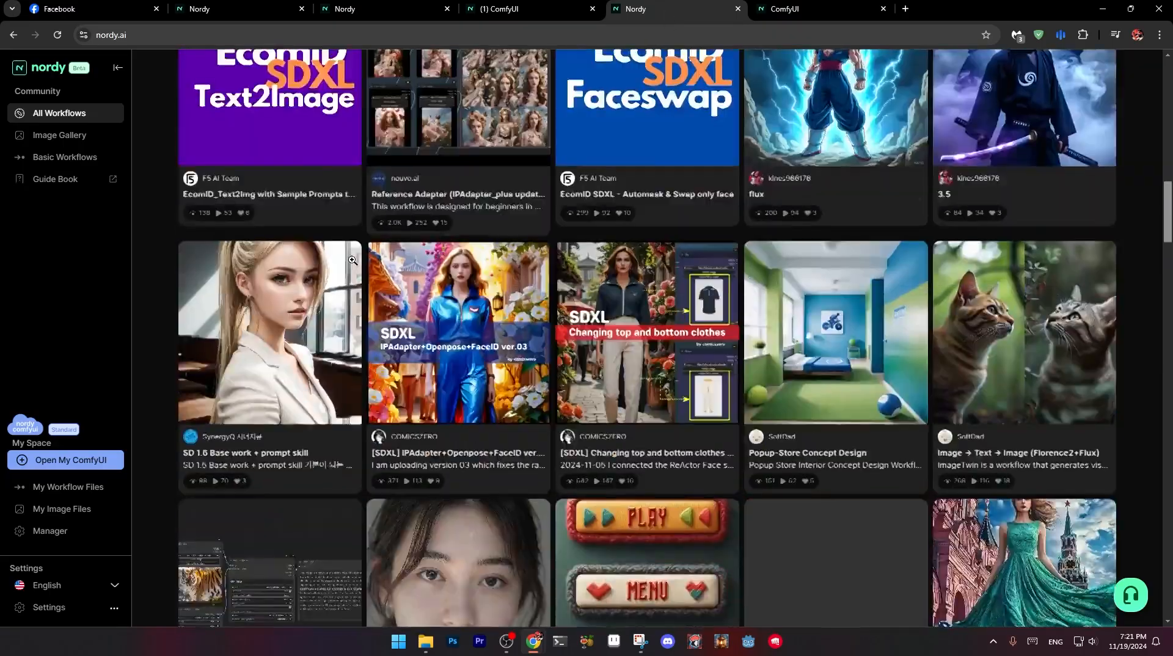
scroll(831, 391, down, 9)
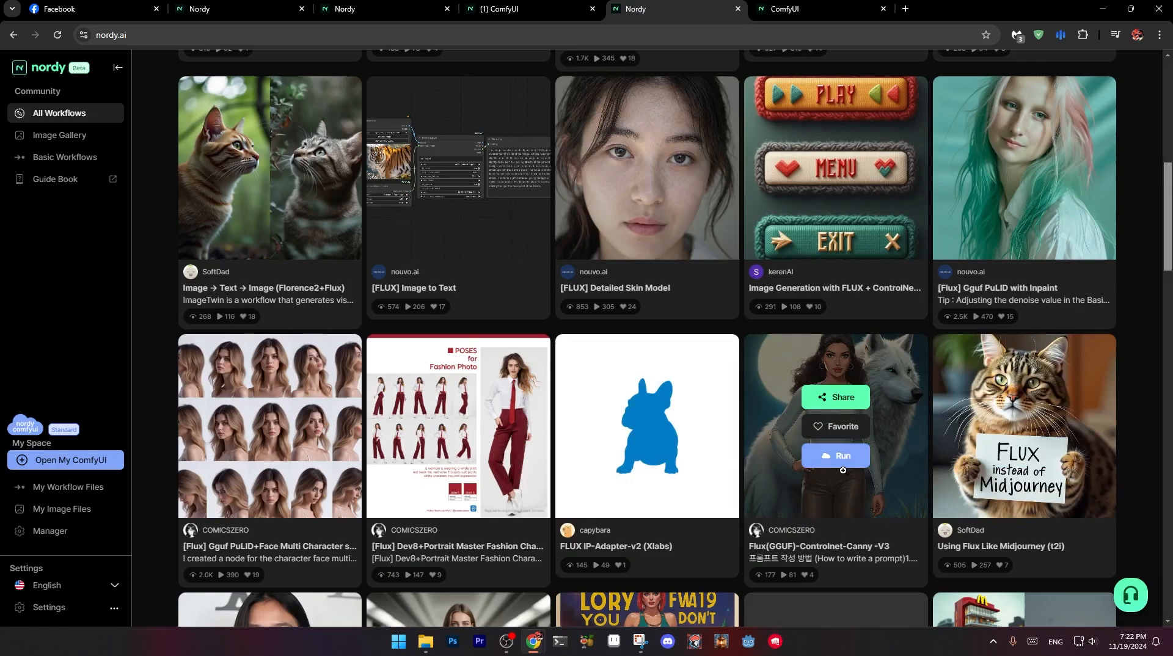
click(843, 470)
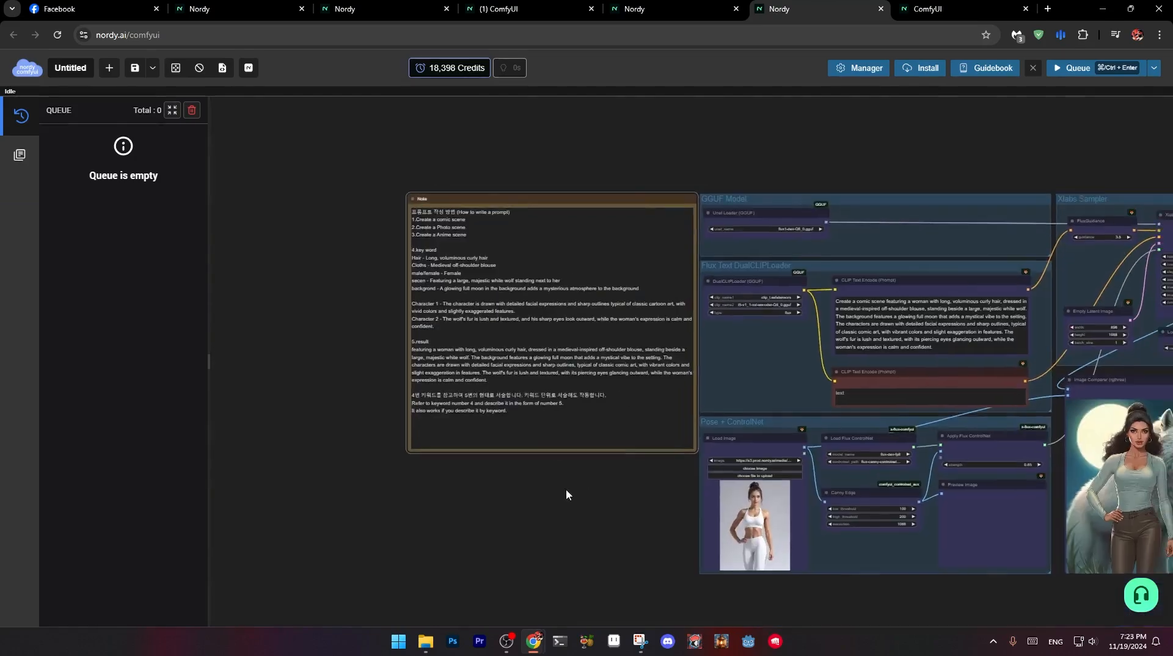
- Examine the prompt-writing note, the positive prompt and the Pose + ControlNet nodes of the Canny workflow
scroll(361, 416, up, 5)
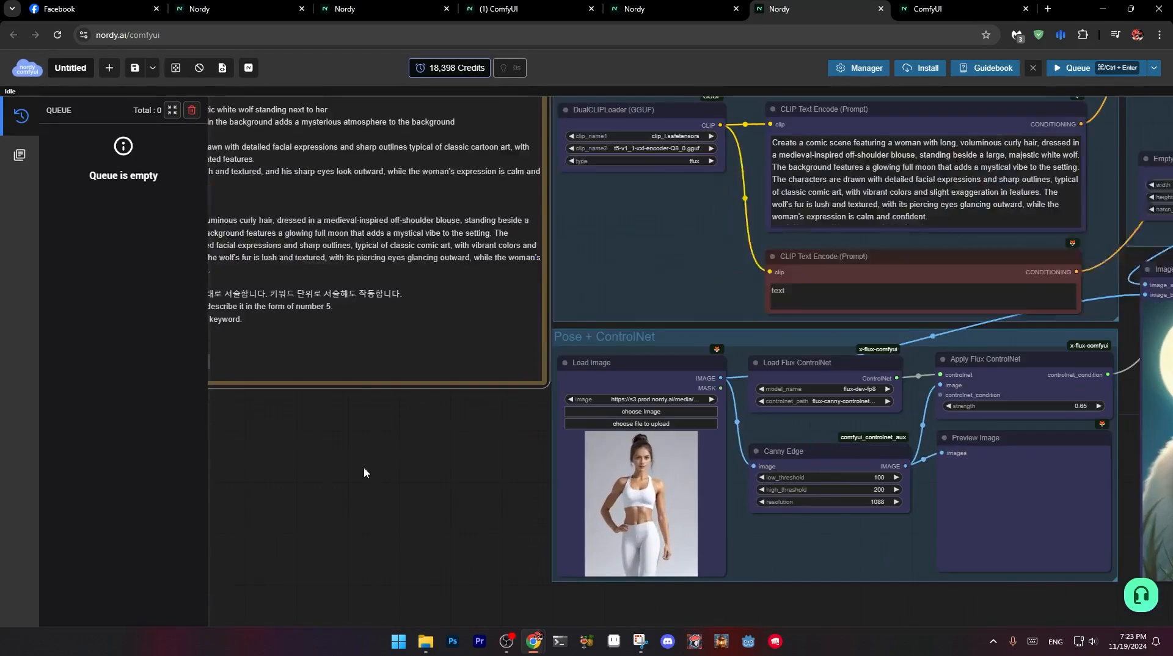
drag(364, 467, 375, 348)
scroll(533, 424, up, 2)
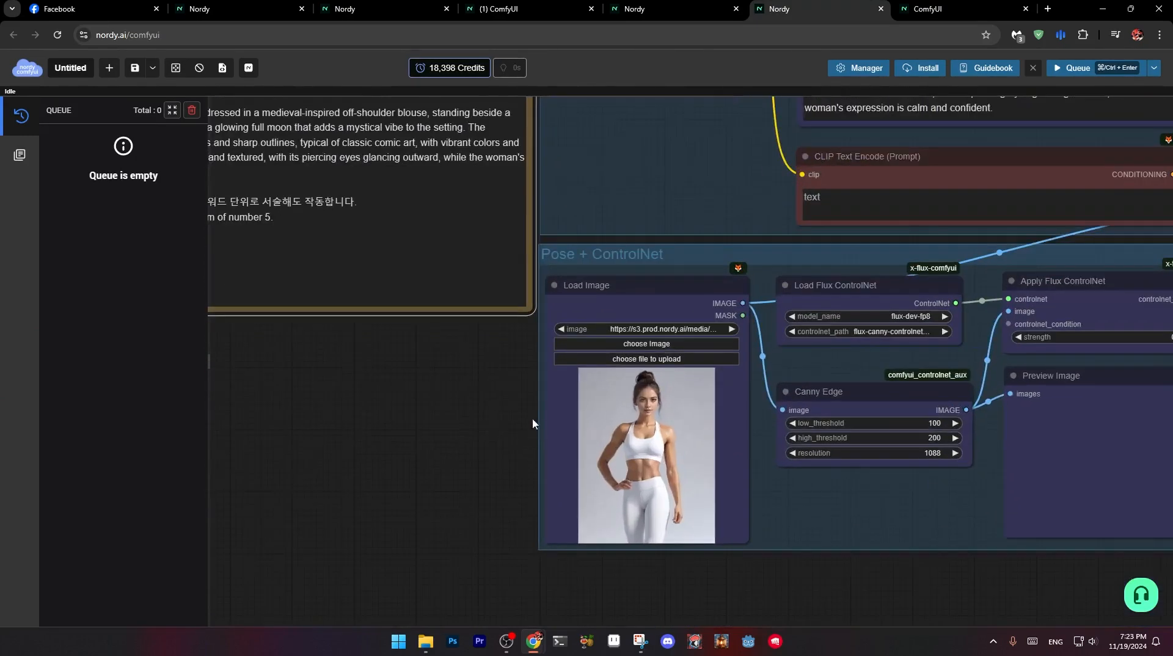
drag(499, 391, 769, 549)
click(391, 243)
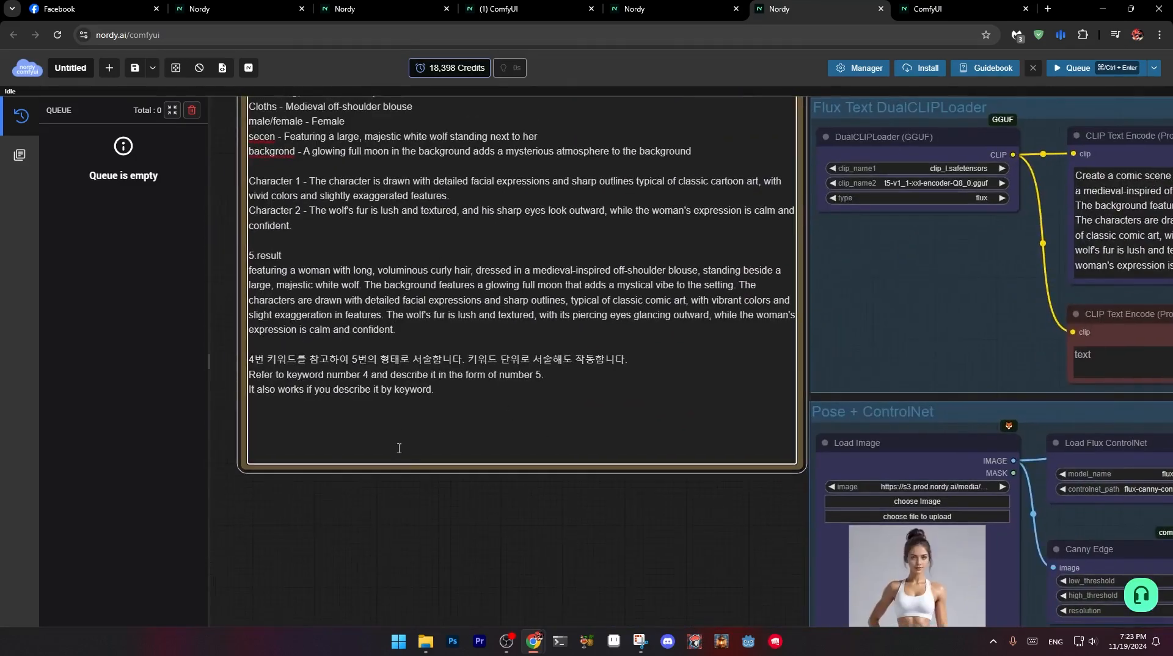
drag(409, 487, 437, 585)
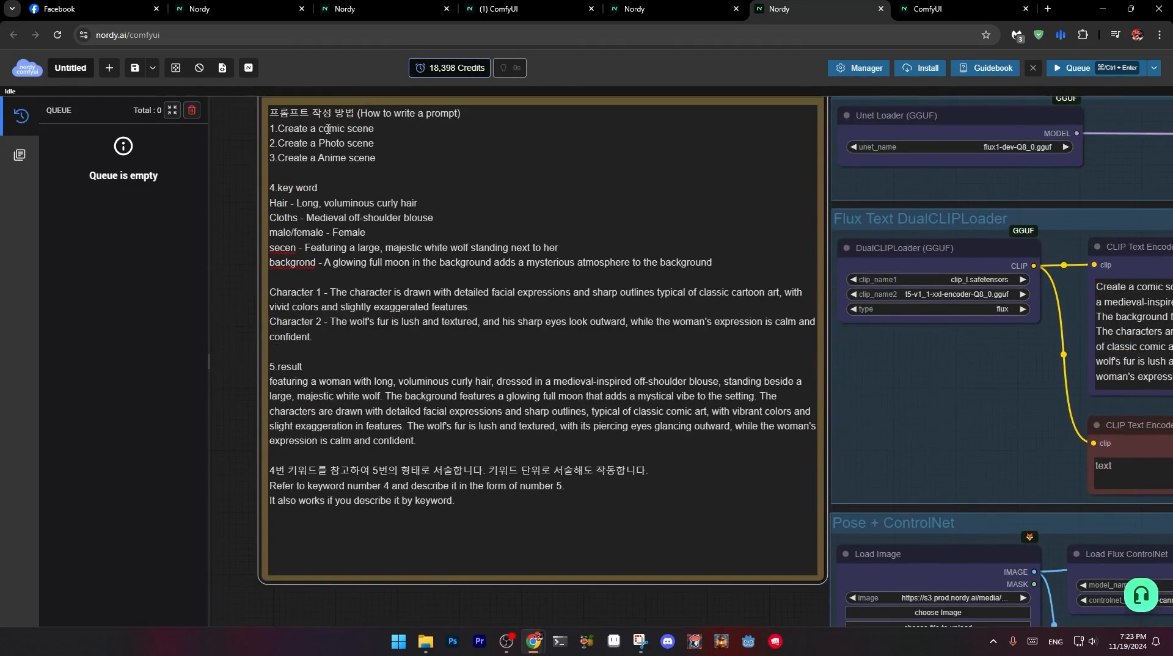
scroll(616, 504, down, 5)
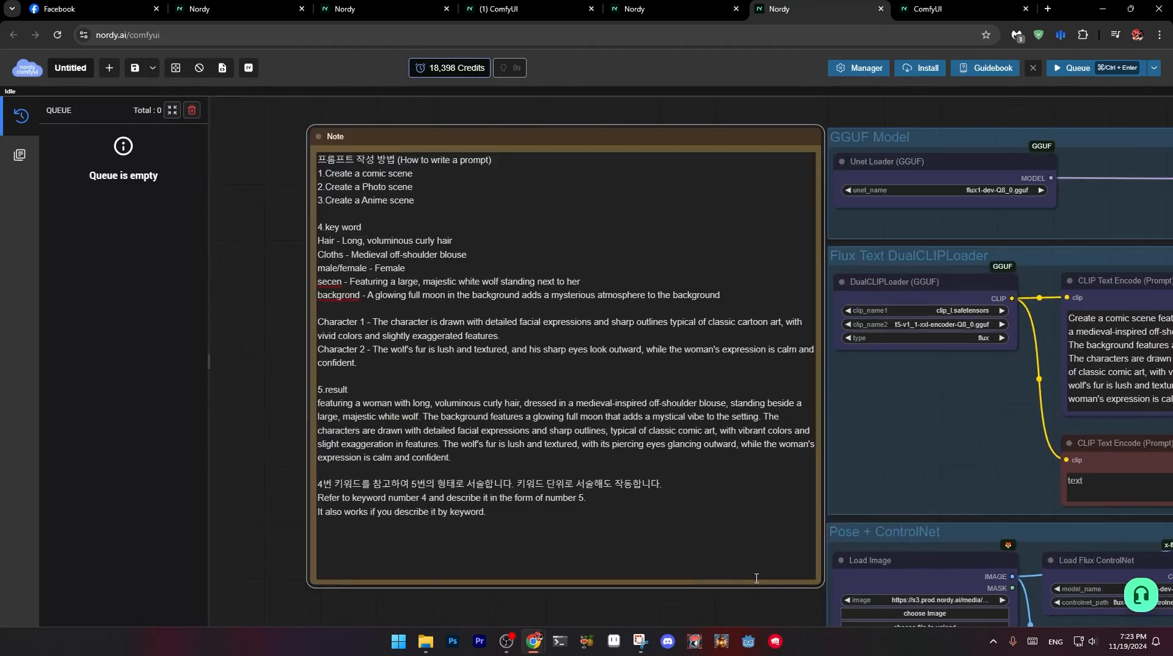
drag(846, 314, 511, 154)
scroll(562, 170, up, 4)
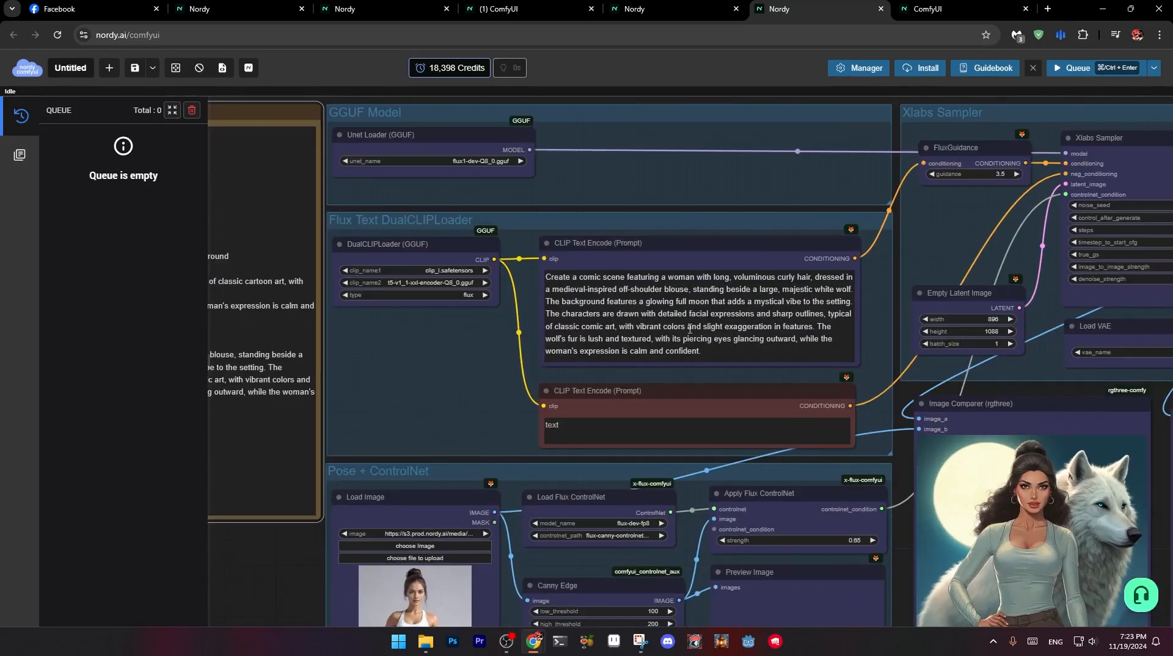
scroll(825, 343, down, 3)
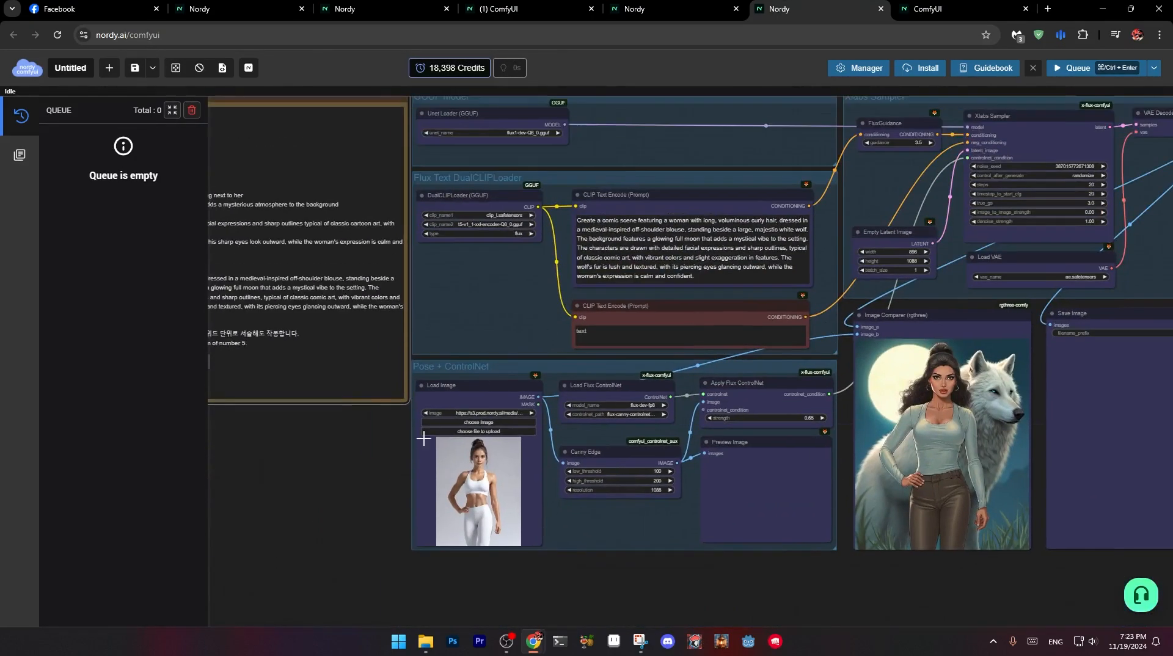
scroll(389, 440, up, 3)
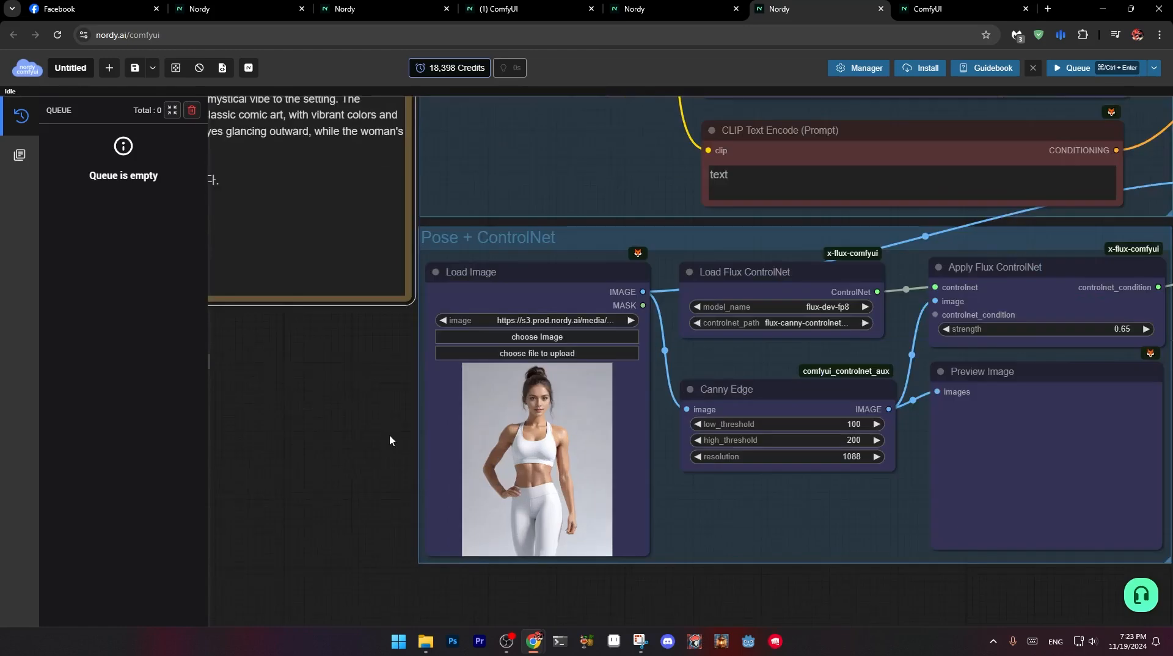
- Upload "Screenshot 2024-11-02 120130.png" from the Desktop as the Load Image node's reference picture
click(548, 337)
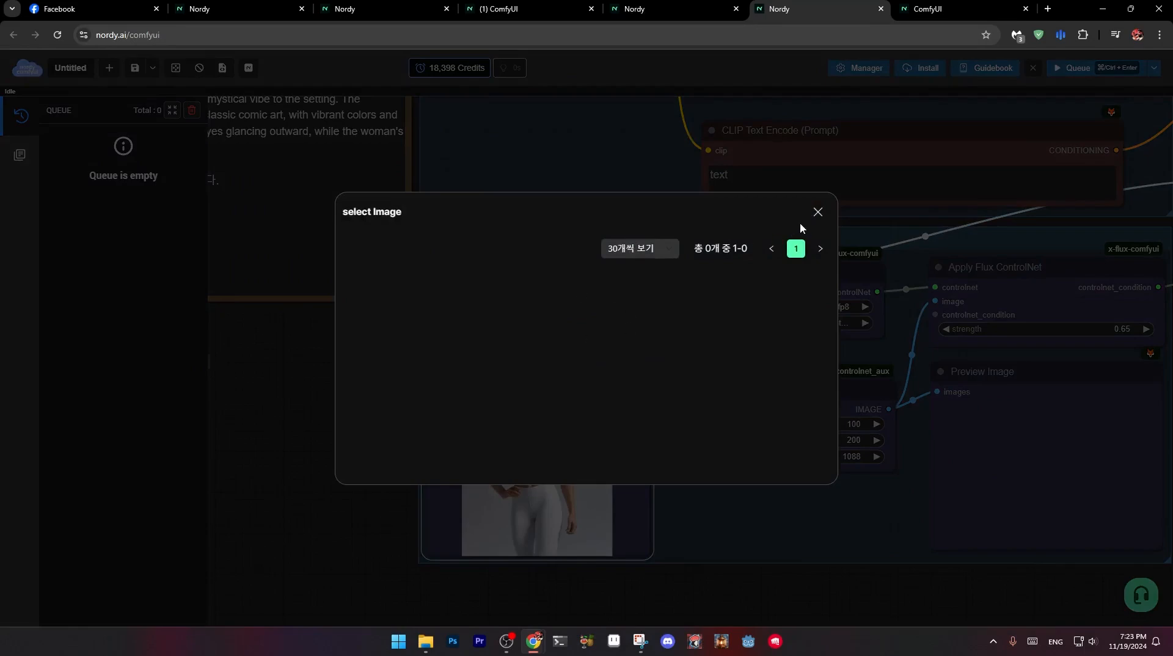
click(818, 213)
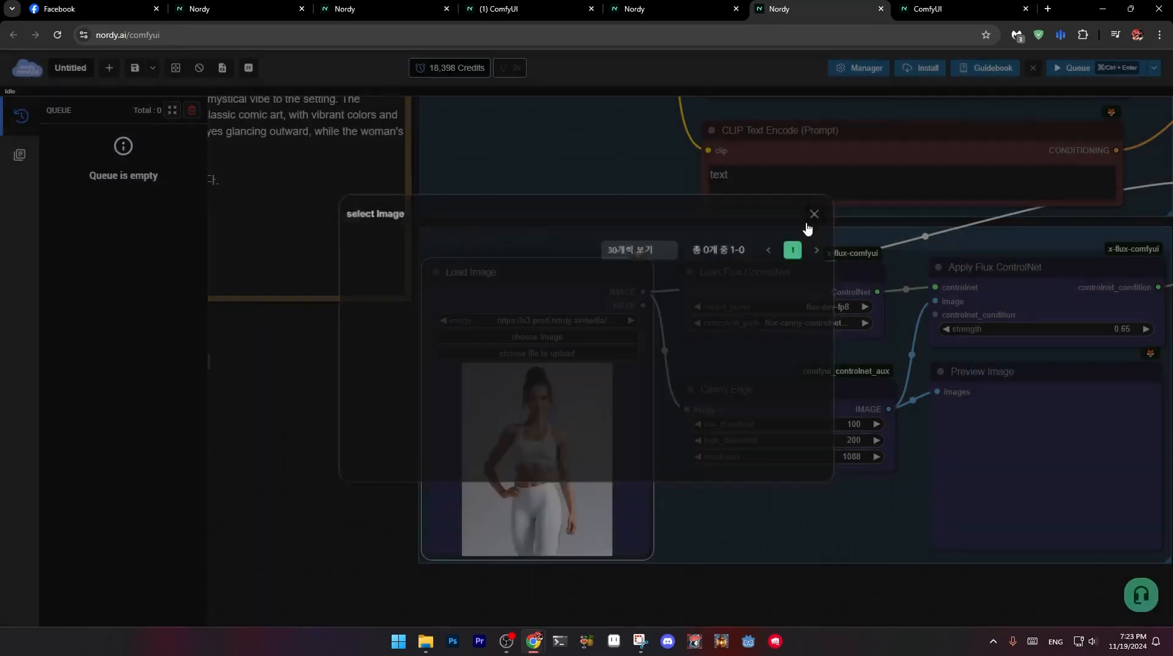
click(517, 360)
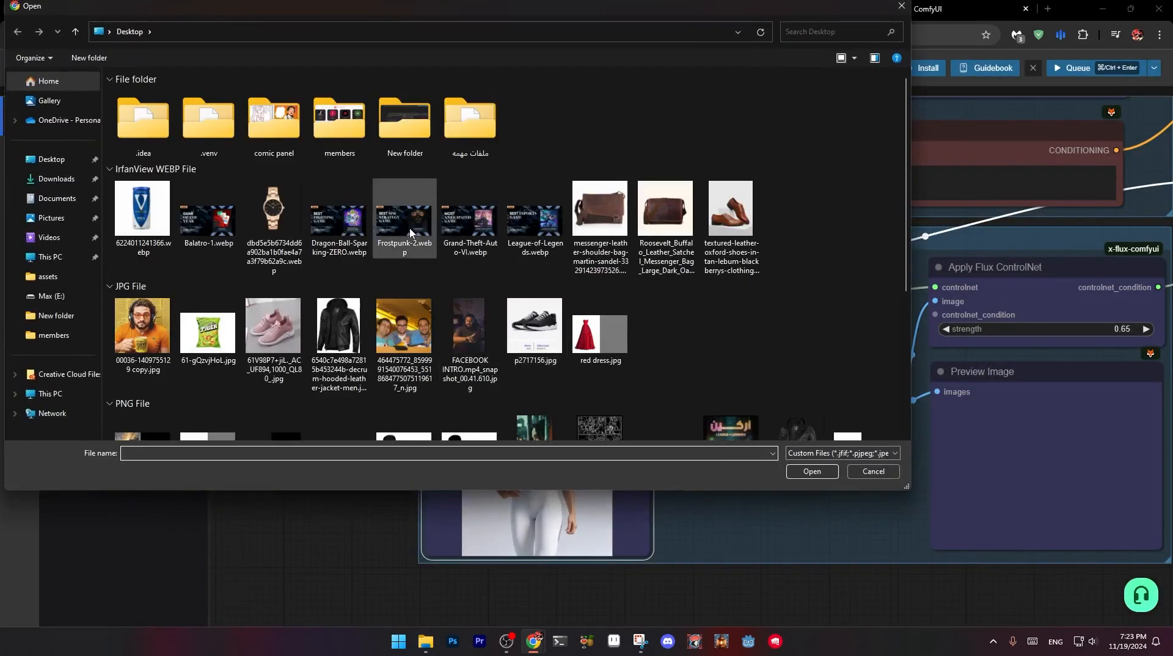
scroll(288, 304, down, 8)
scroll(288, 305, up, 3)
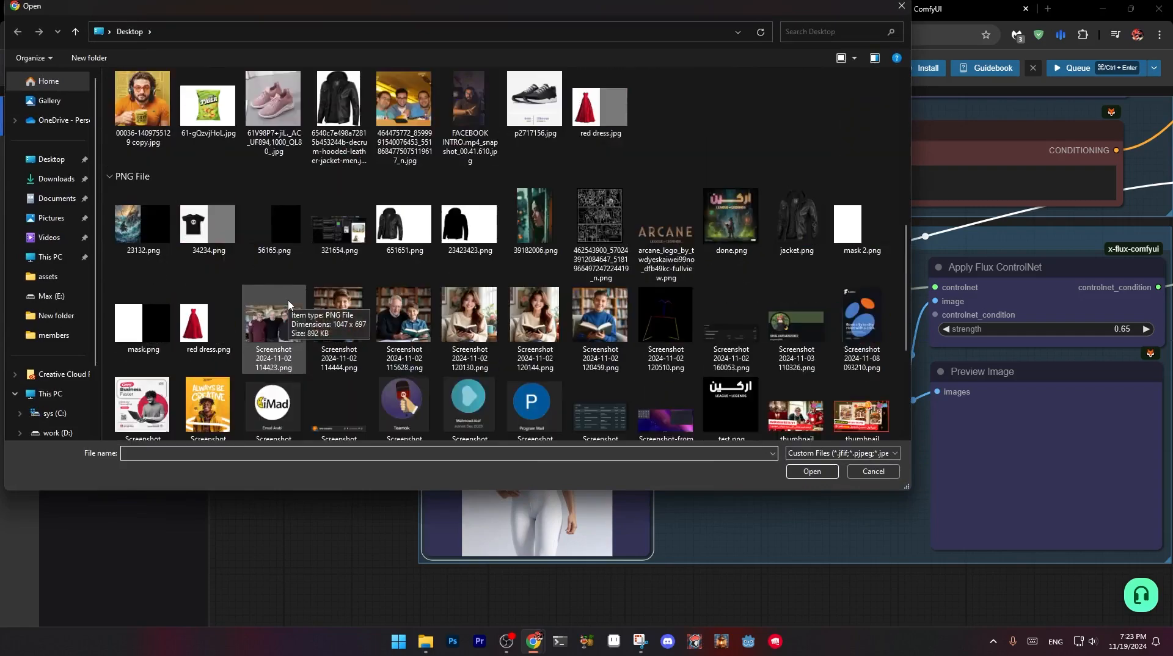
click(818, 472)
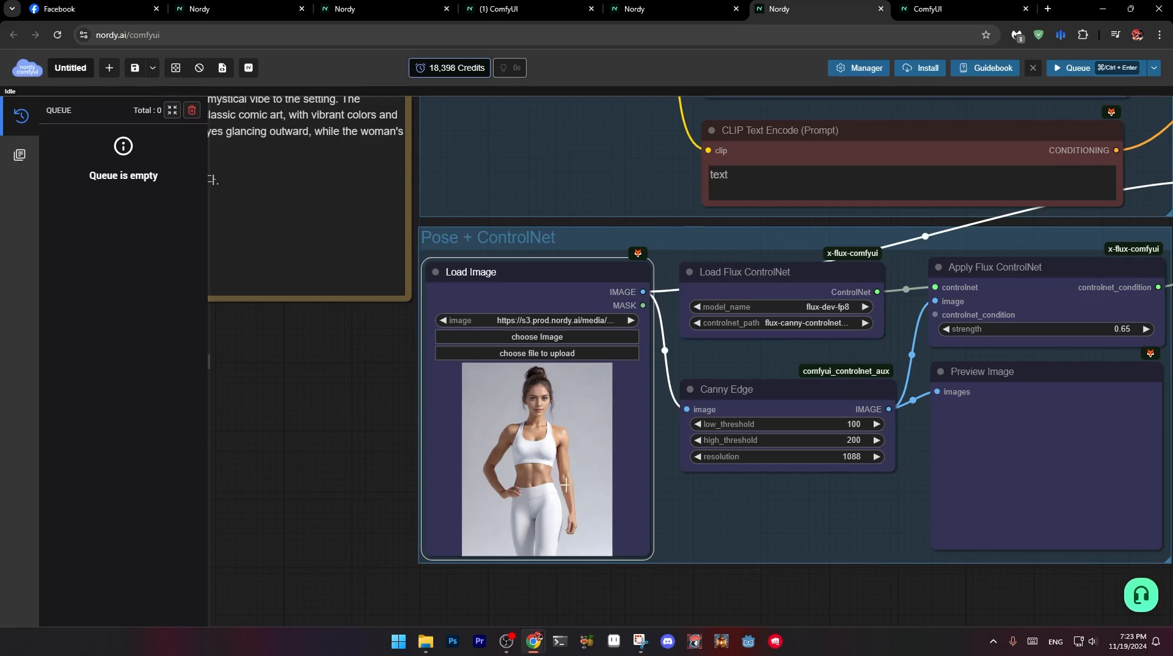
click(550, 337)
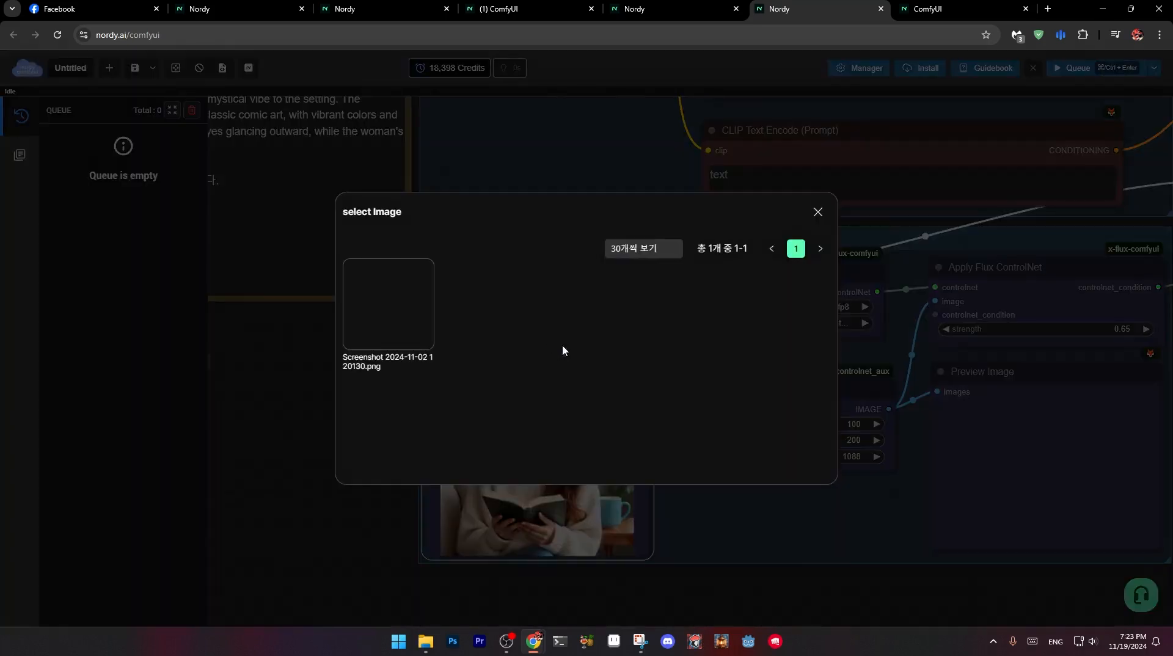
click(818, 212)
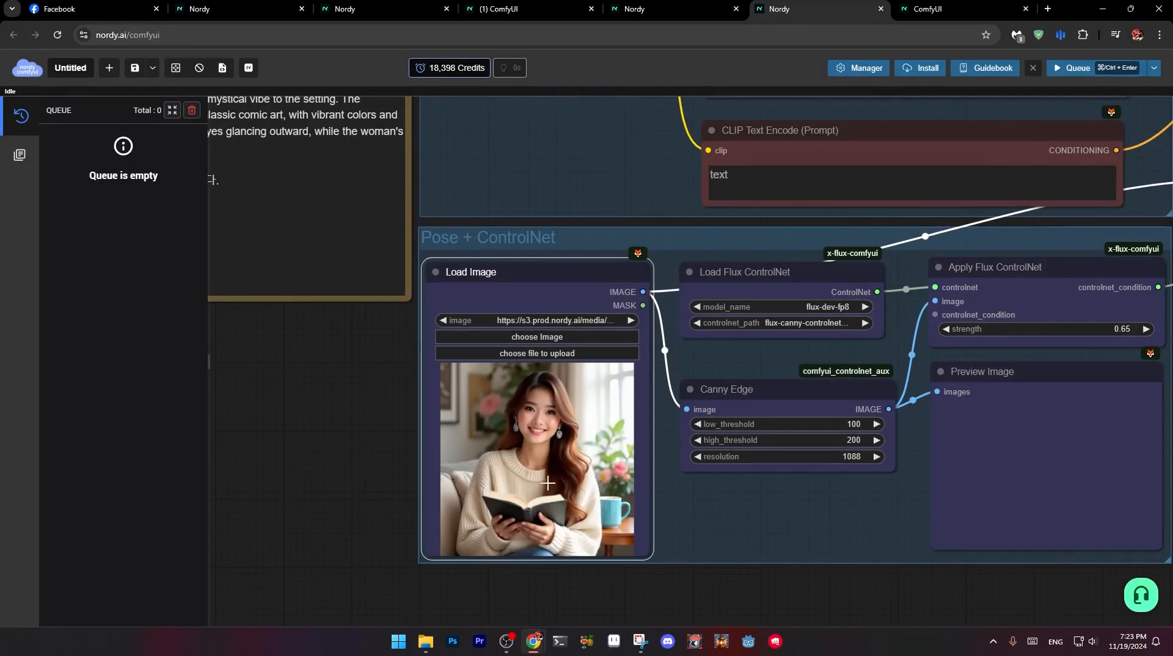
- Queue the Canny ControlNet workflow with the existing comic prompt and hide the queue history
scroll(748, 459, down, 2)
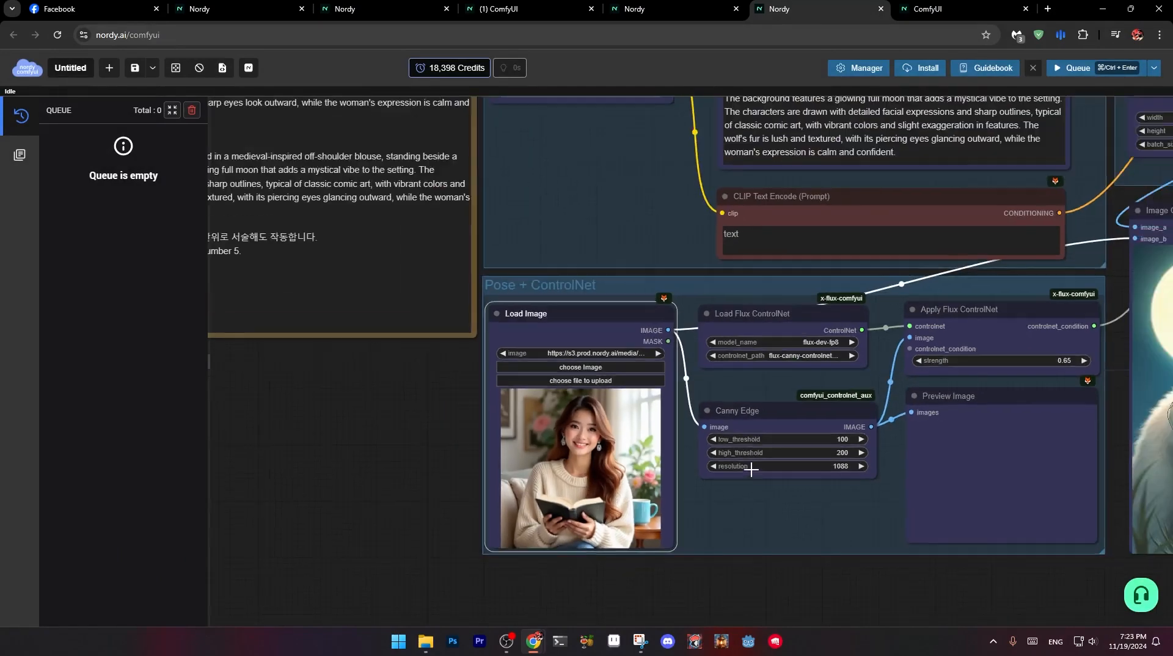
scroll(721, 517, down, 1)
drag(722, 517, 484, 545)
drag(374, 287, 419, 299)
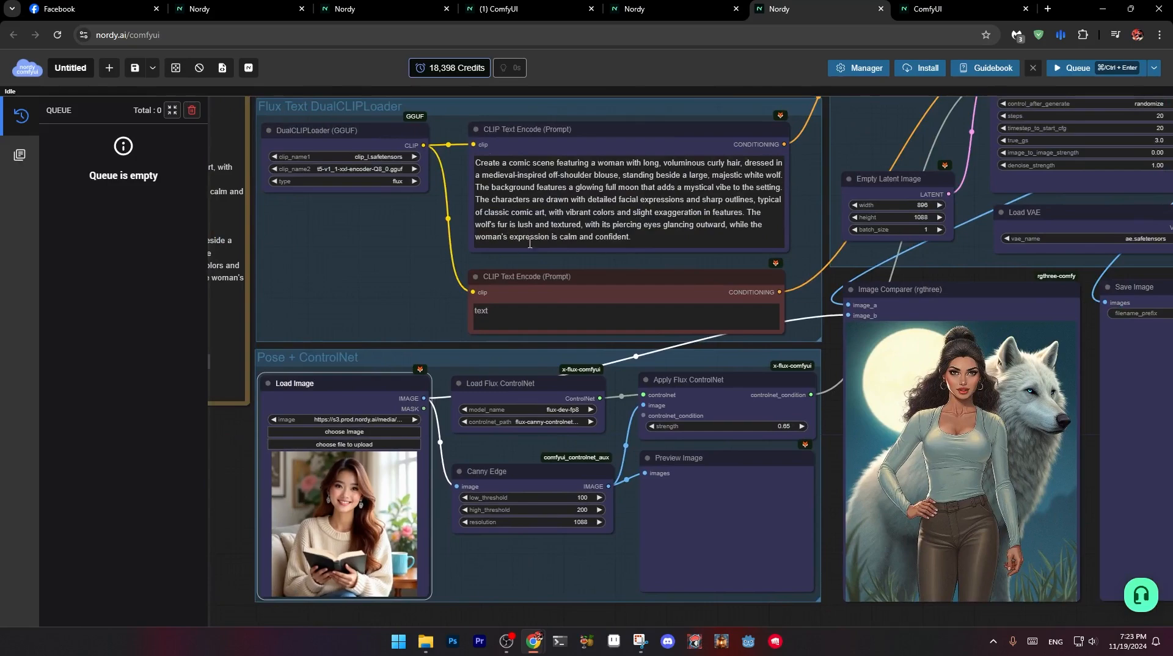
scroll(475, 258, down, 5)
scroll(442, 264, up, 4)
drag(438, 279, 350, 293)
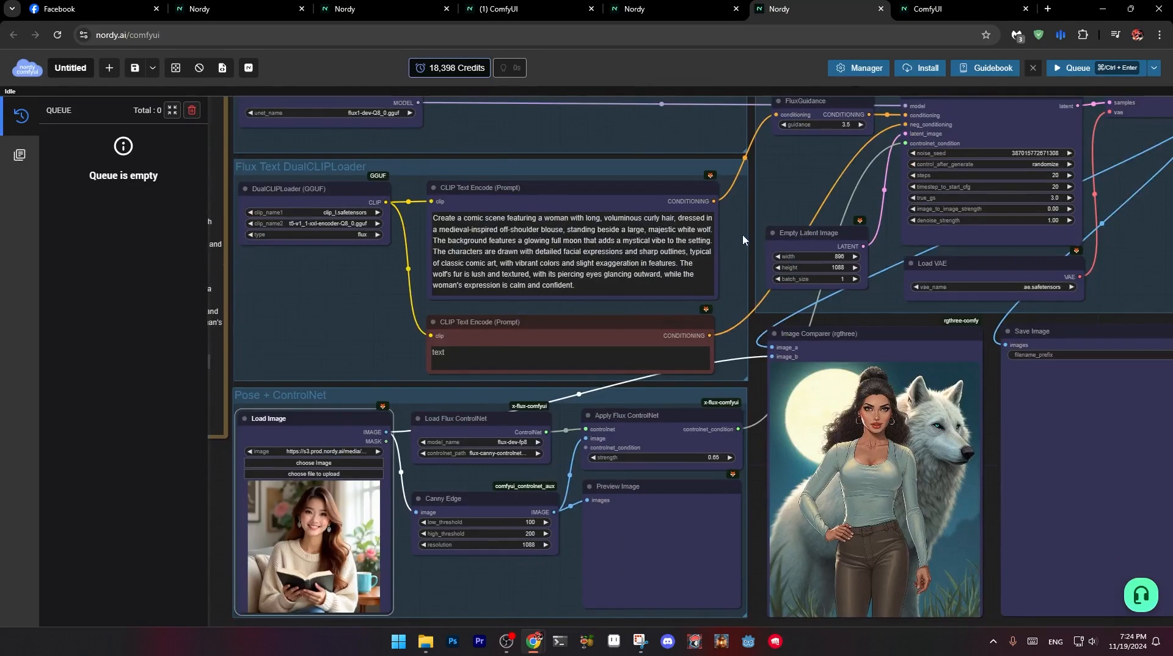
drag(743, 239, 589, 258)
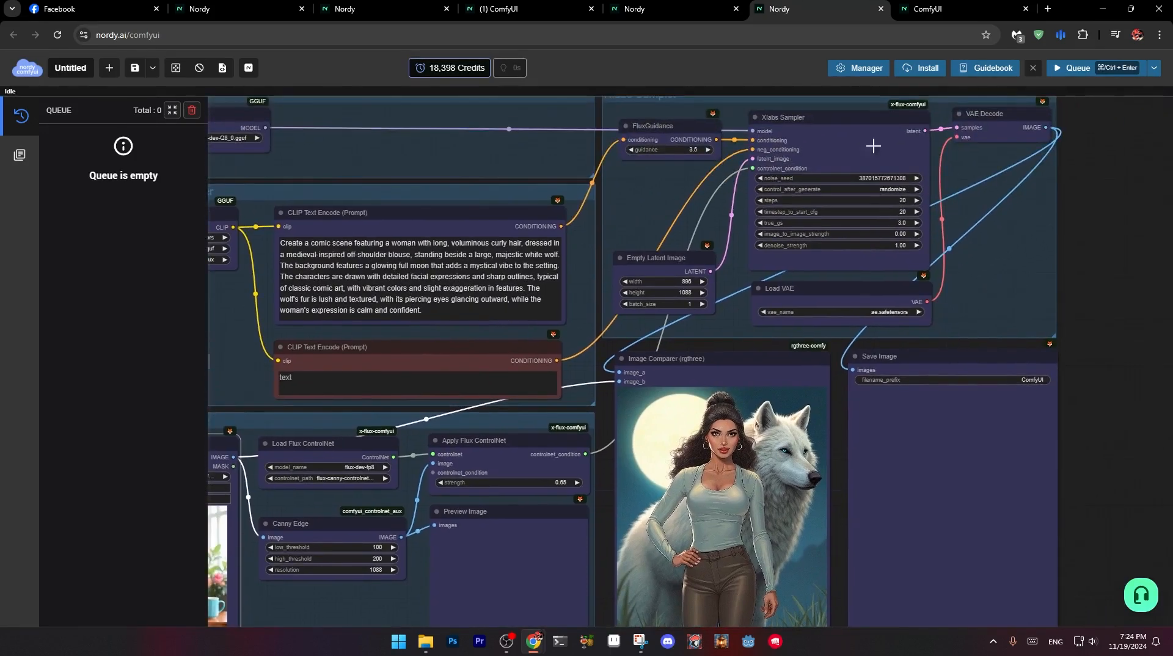
click(1076, 75)
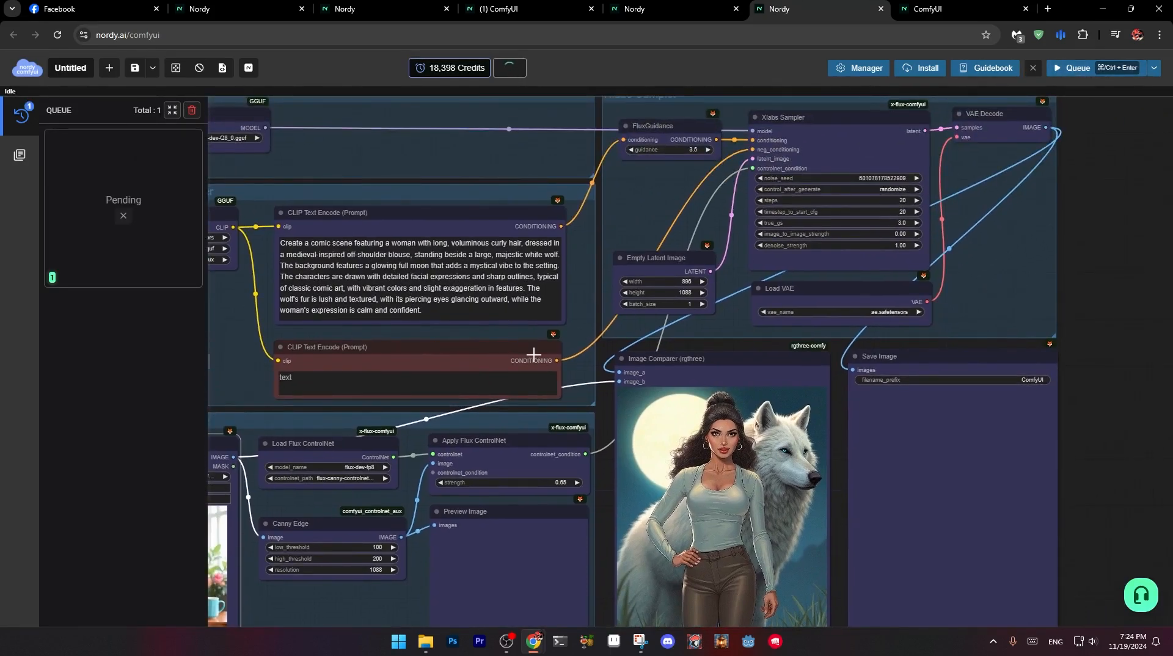
click(20, 115)
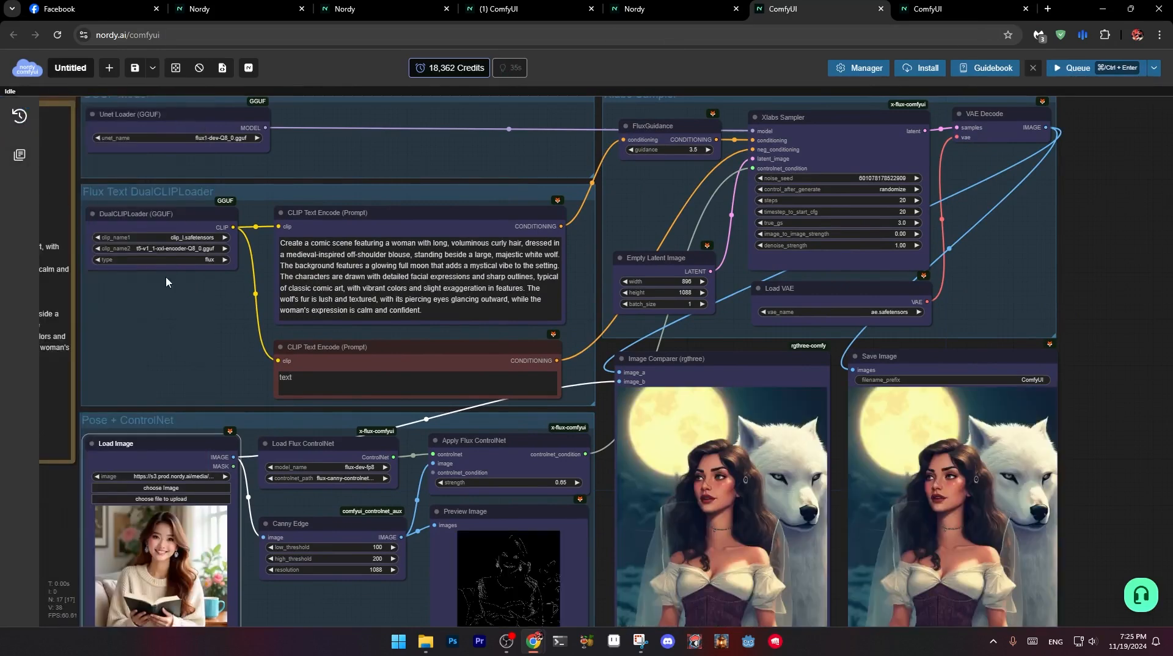
- Set the Empty Latent Image node's width and height to 1024
drag(660, 226, 654, 125)
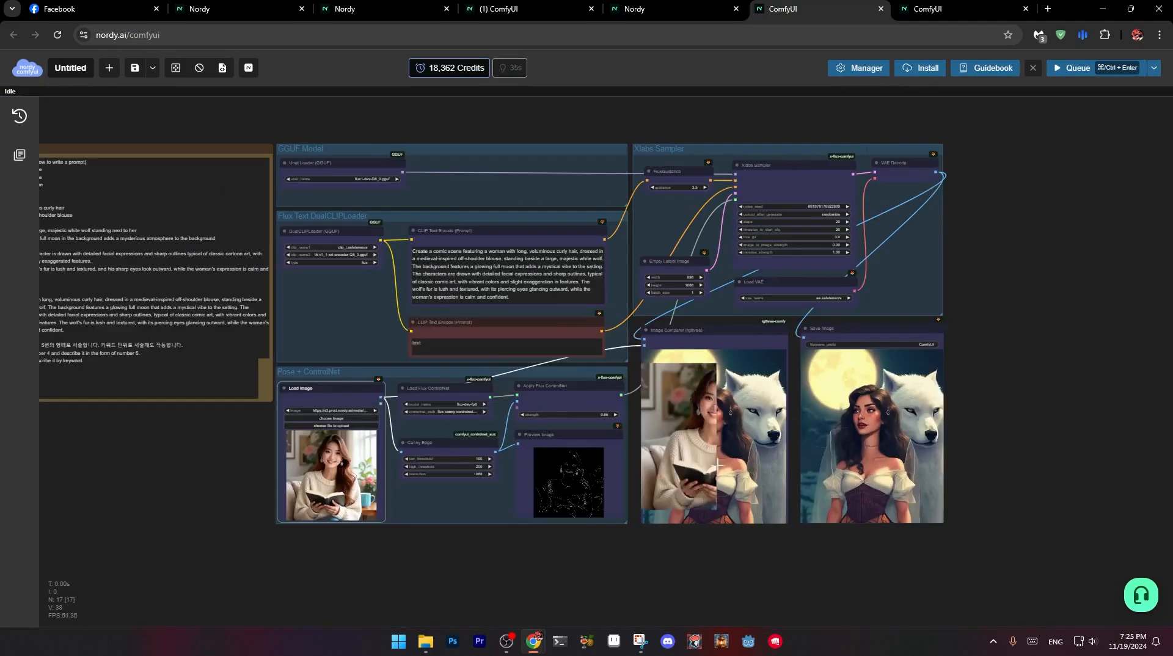
scroll(691, 465, up, 3)
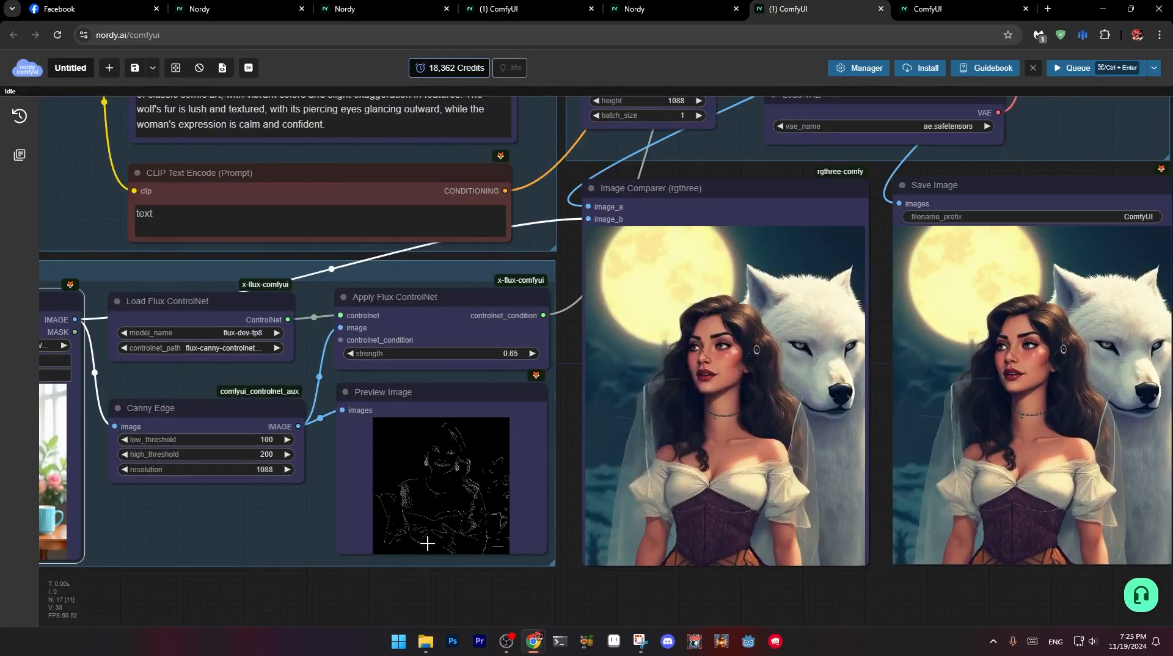
scroll(546, 588, down, 3)
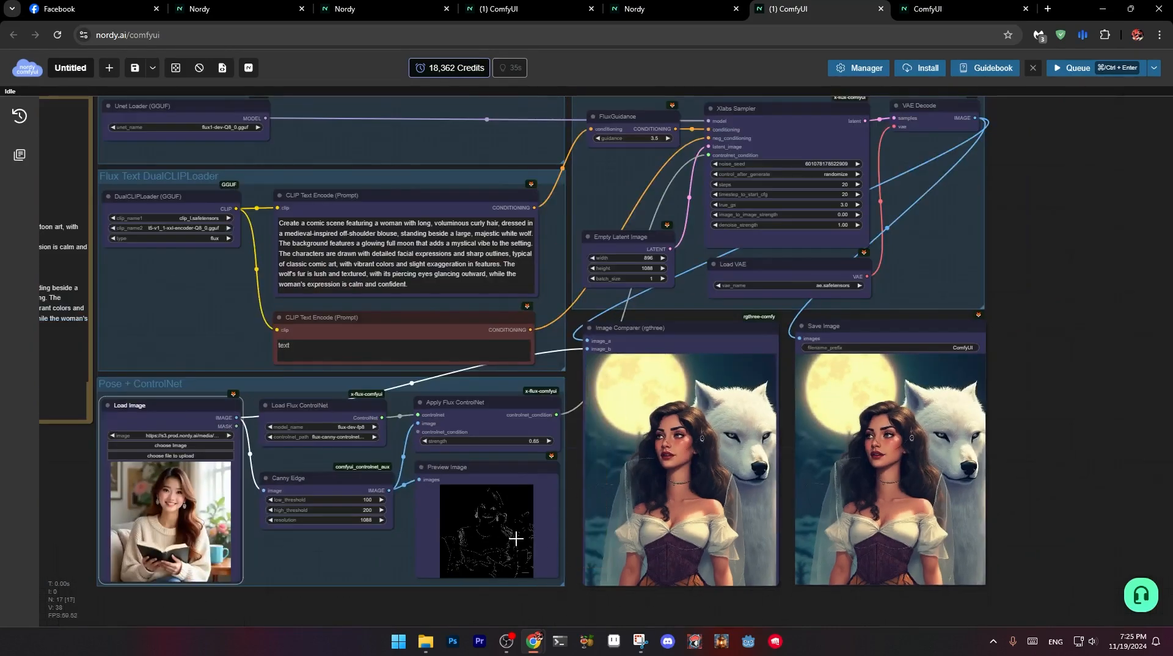
scroll(295, 589, up, 4)
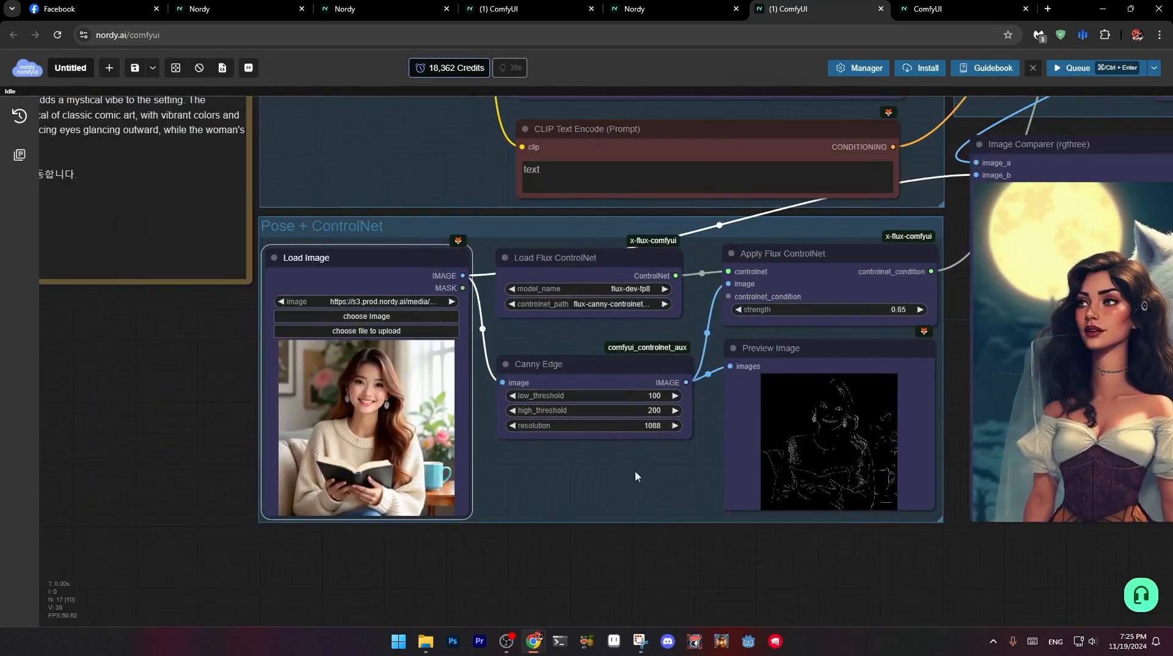
scroll(636, 477, down, 4)
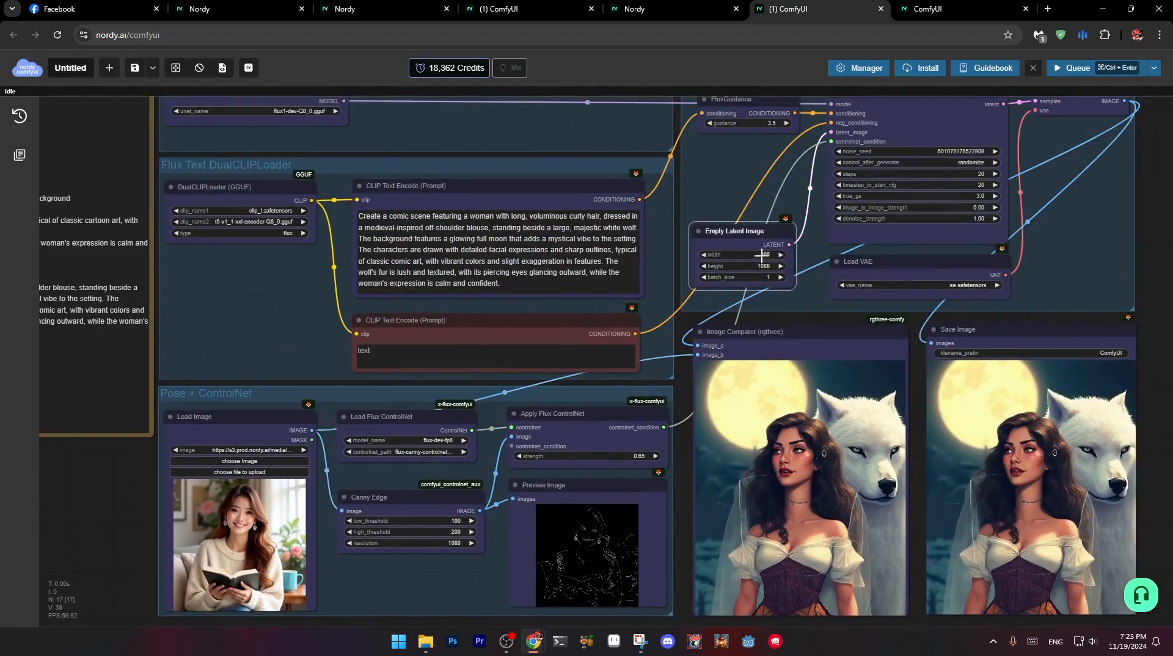
click(762, 256)
text(10)
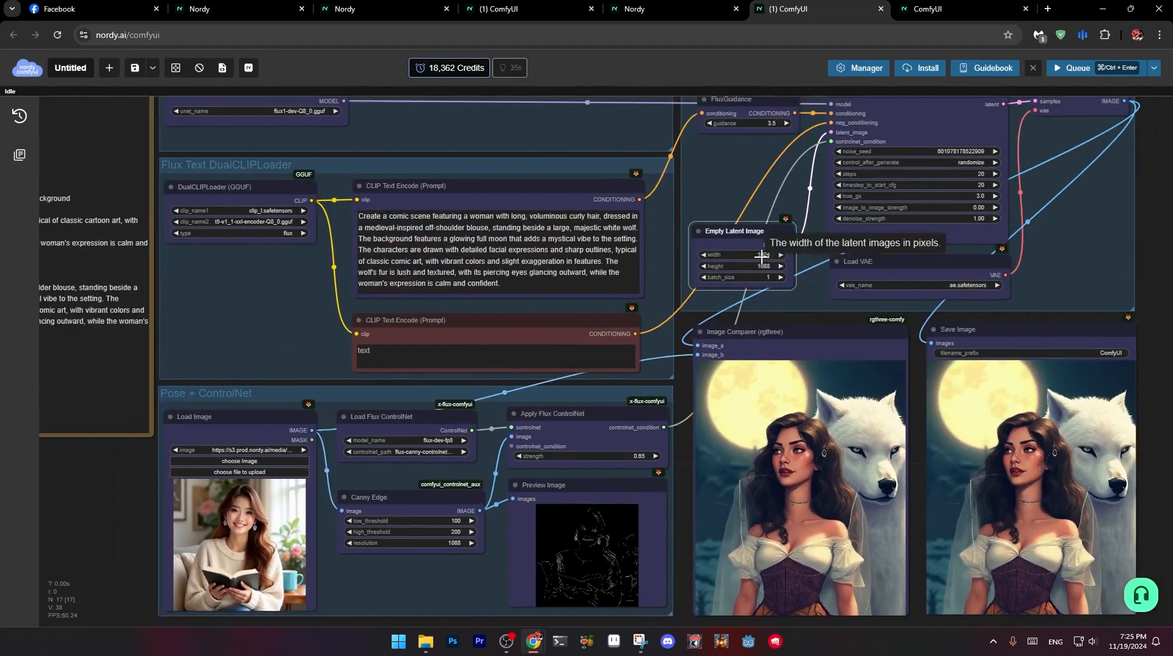
key(Return)
click(757, 267)
text(1024)
key(Return)
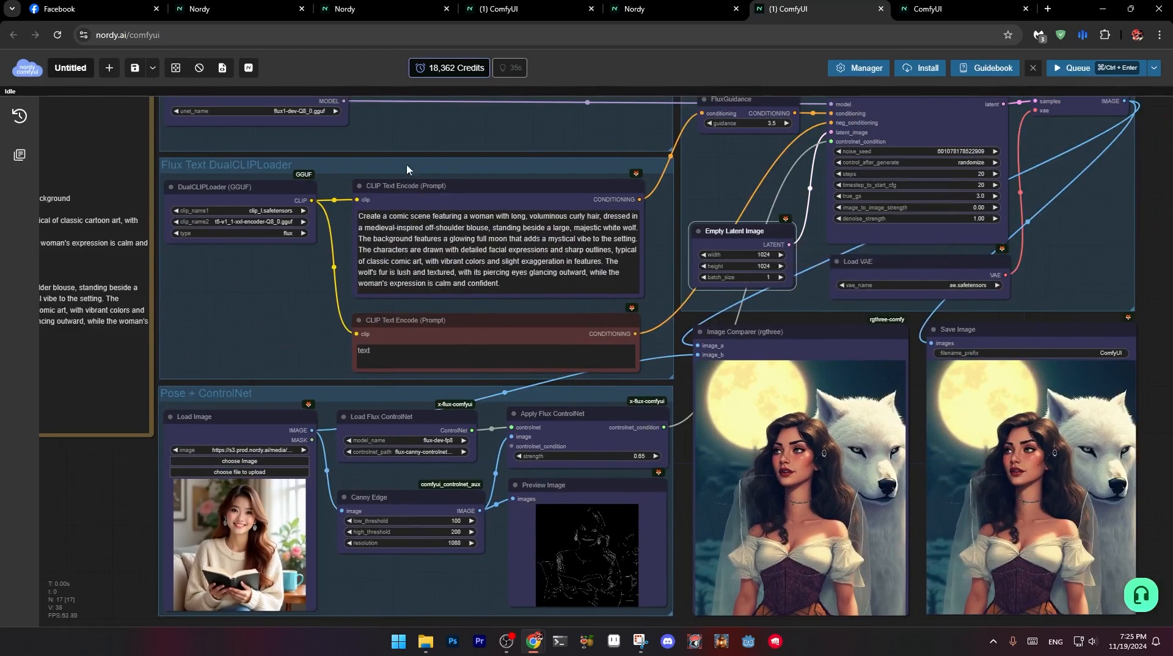
- Insert "holding a book" after "a woman" in the positive prompt and queue the workflow again
scroll(439, 170, up, 4)
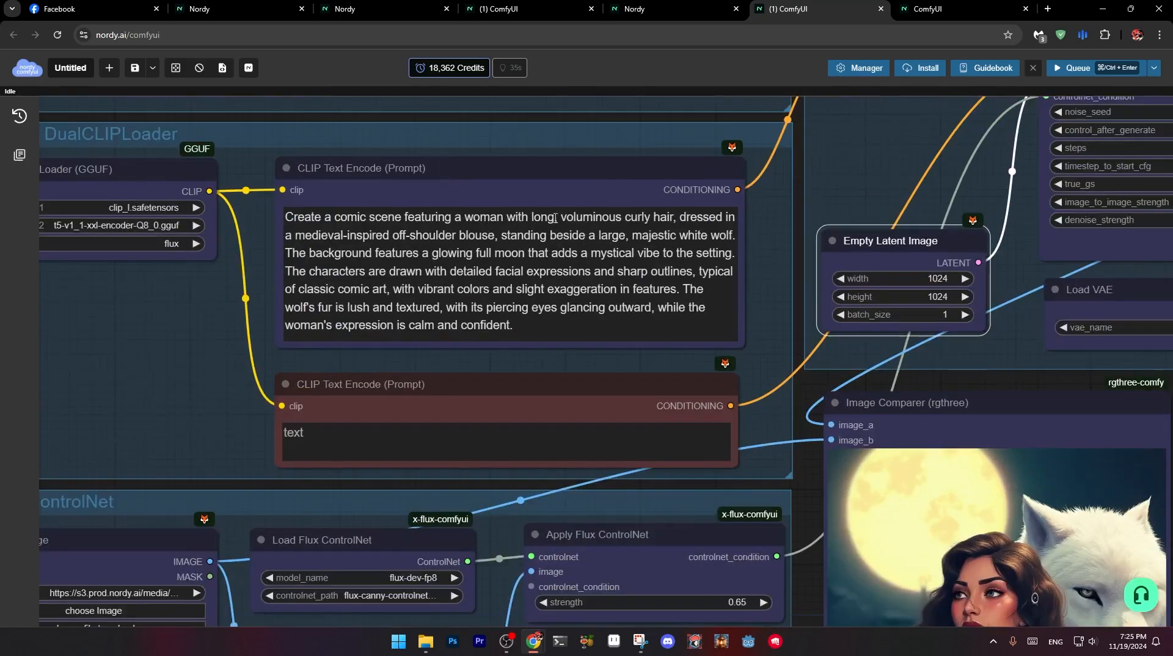
click(503, 217)
text(holding)
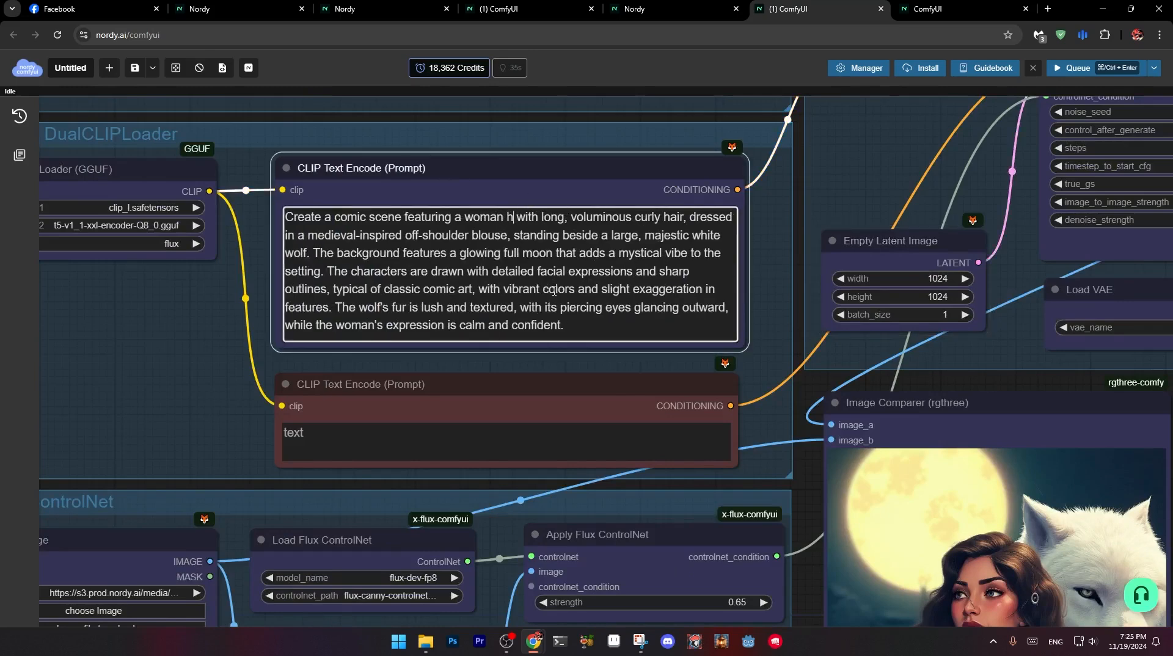
text( a )
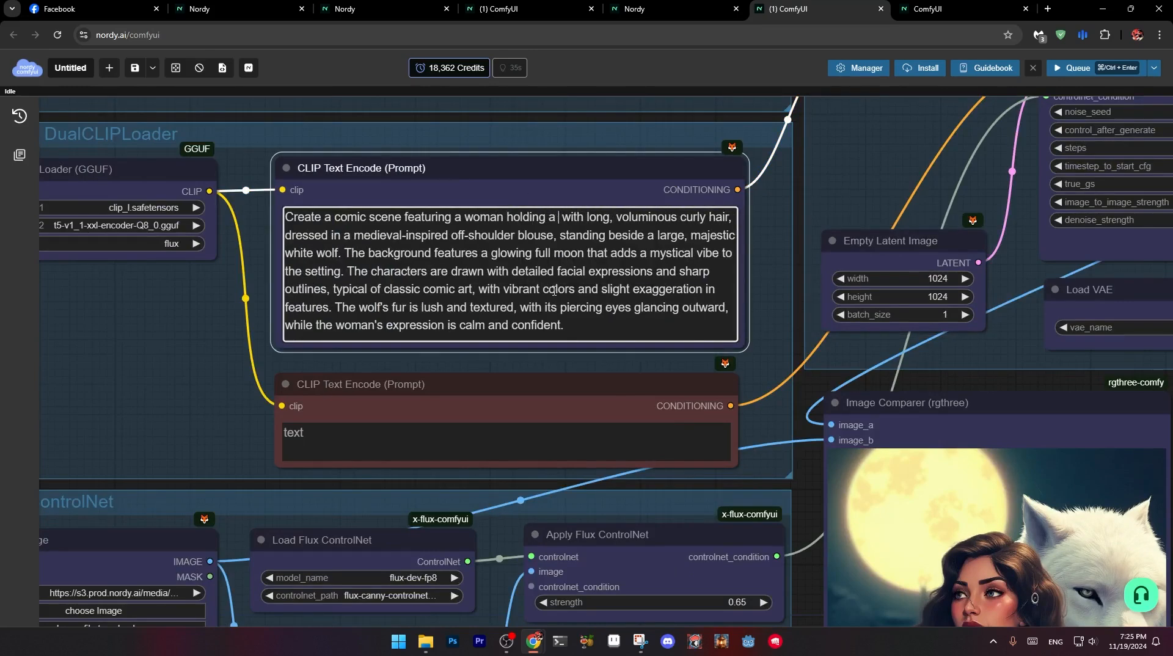
text(book)
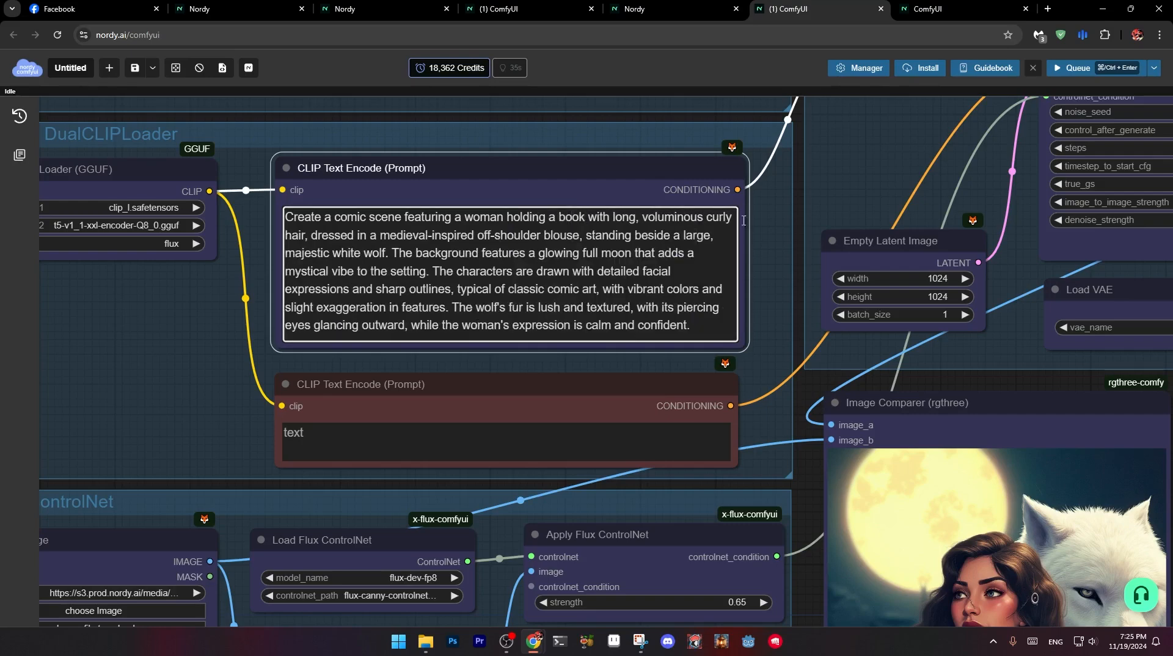
click(1071, 68)
scroll(951, 146, down, 5)
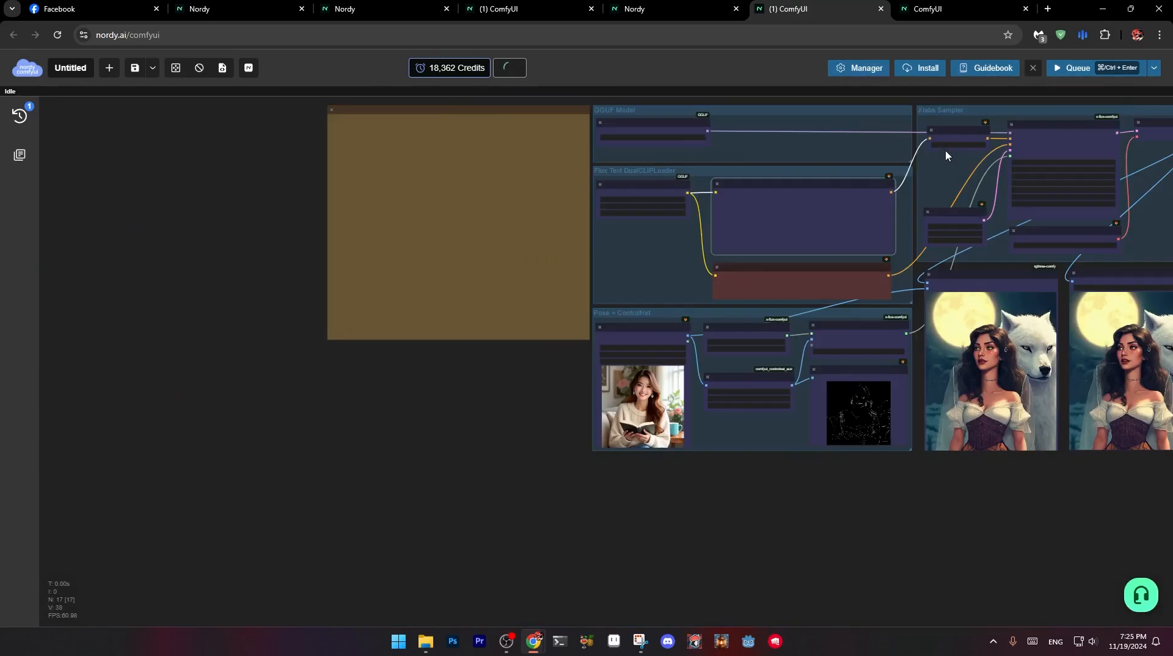
scroll(945, 151, up, 3)
drag(944, 150, 642, 165)
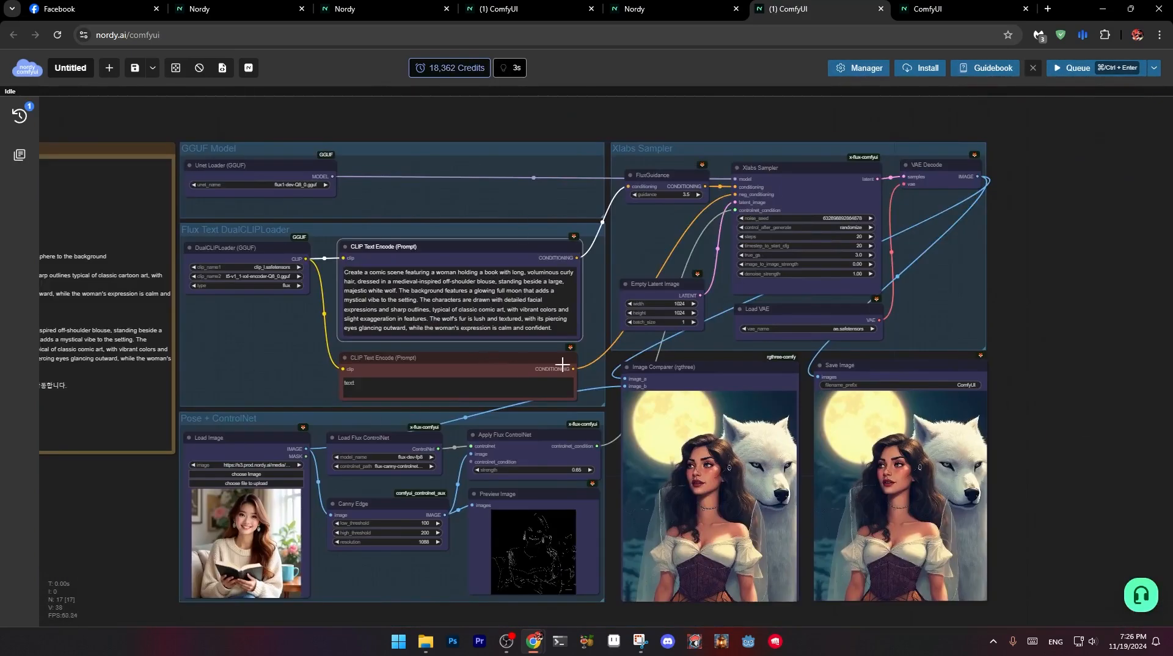
scroll(788, 184, up, 3)
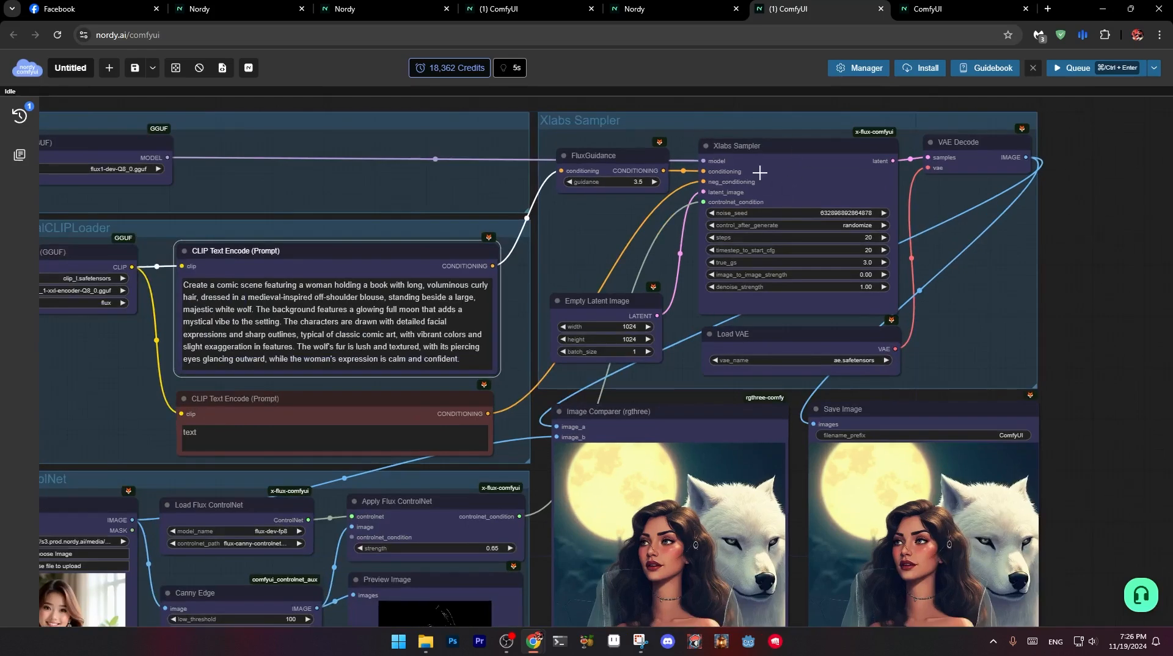
- Compare the newly generated comic image with the reference photo in the Image Comparer node
scroll(765, 168, down, 2)
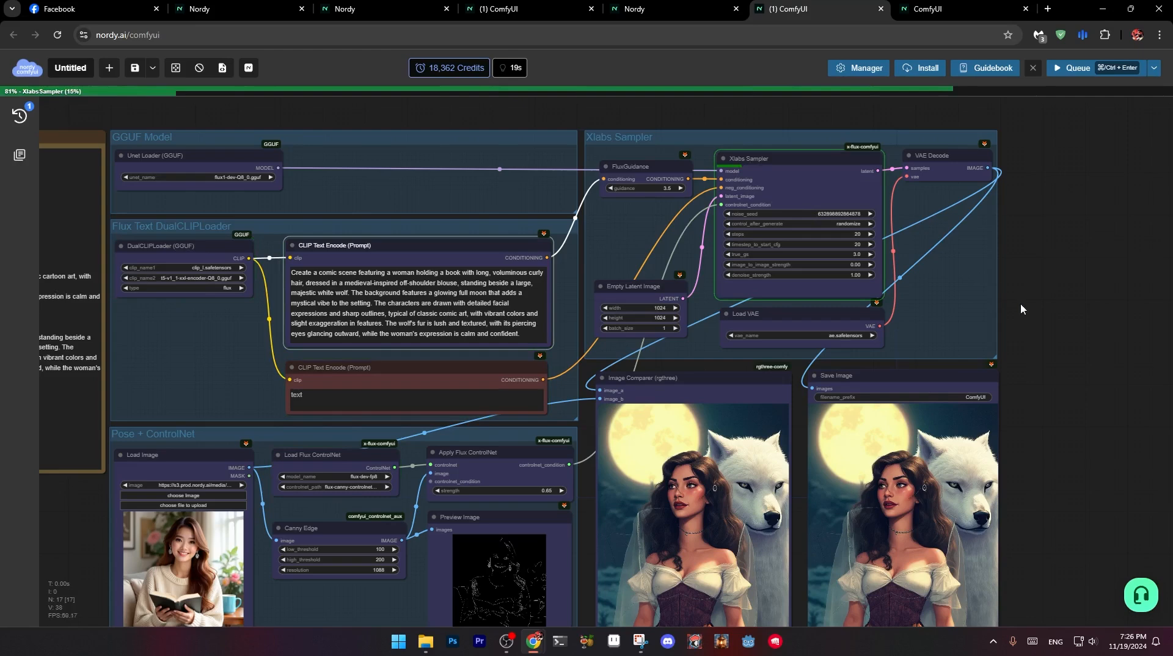
scroll(1039, 307, down, 1)
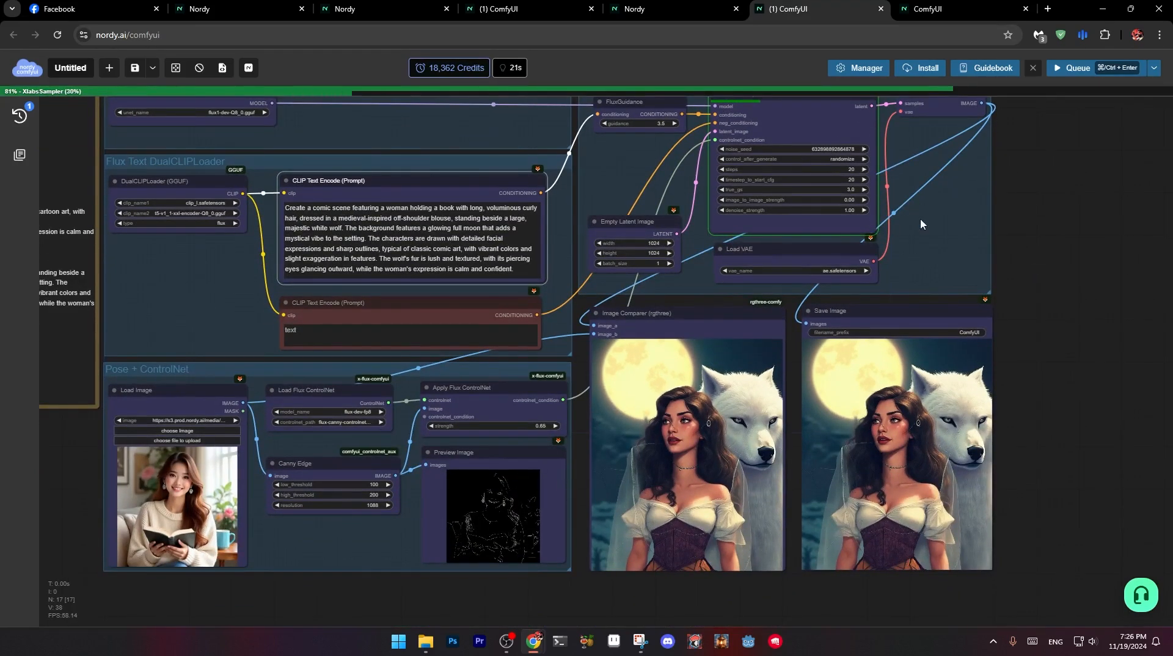
scroll(921, 223, right, 2)
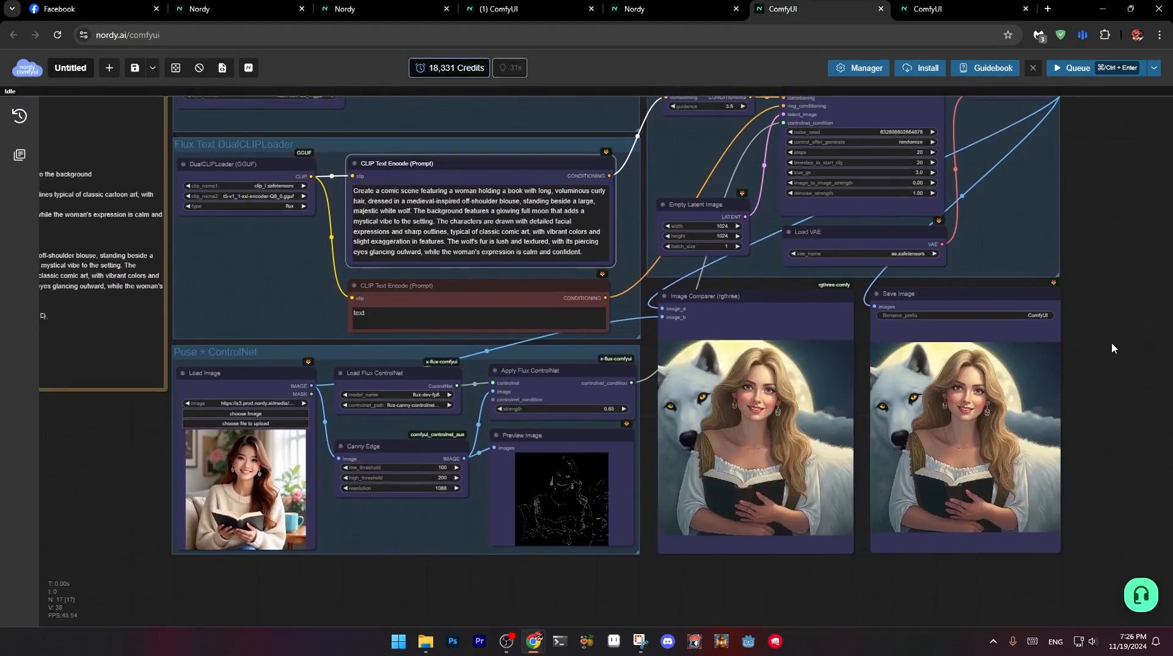
drag(1112, 347, 1111, 350)
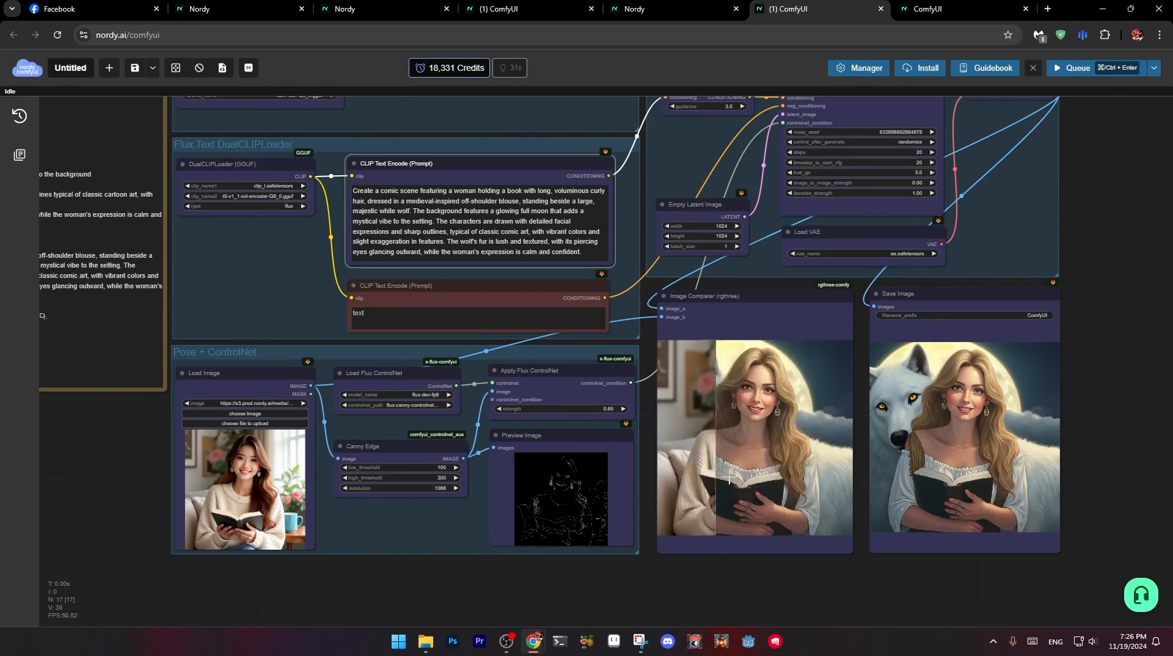
scroll(514, 551, down, 3)
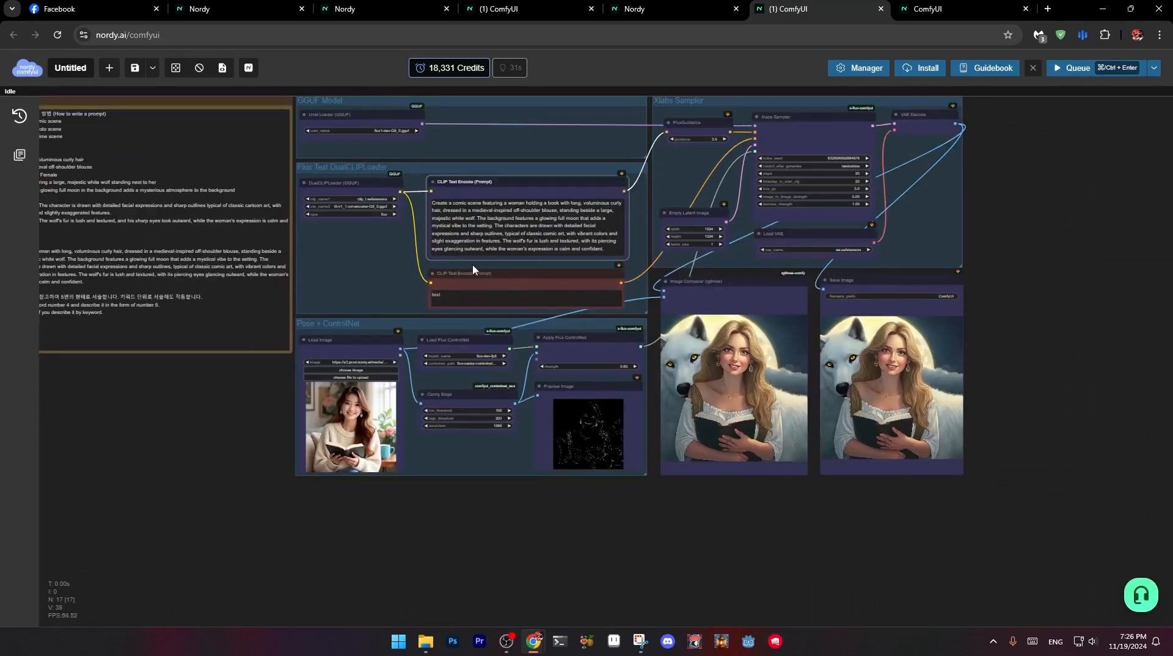
- Add a Florence2Run node and place it beside the Load Image node, outside the Pose + ControlNet group
scroll(462, 267, up, 4)
drag(340, 255, 357, 347)
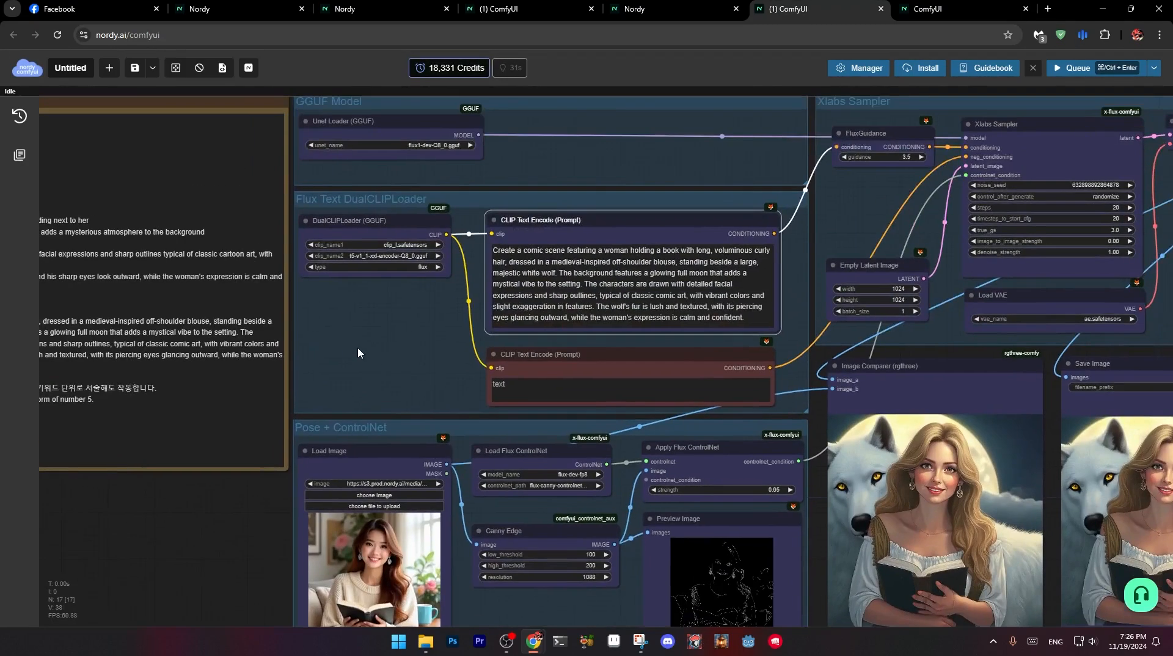
double_click(358, 354)
text(flo)
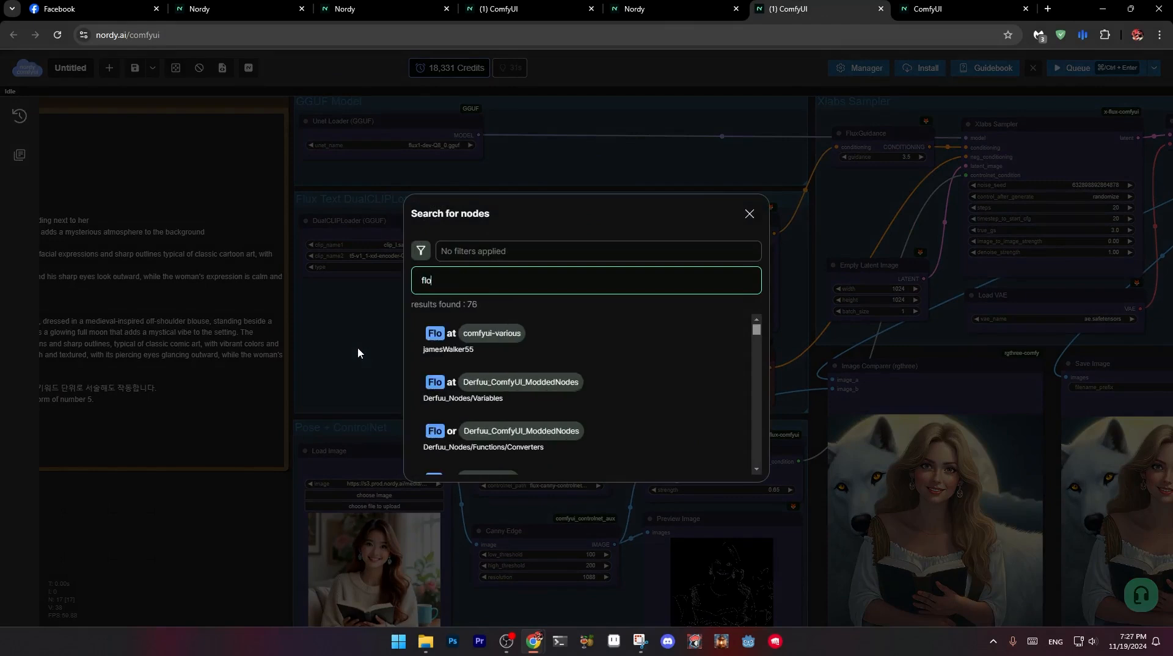
text(t)
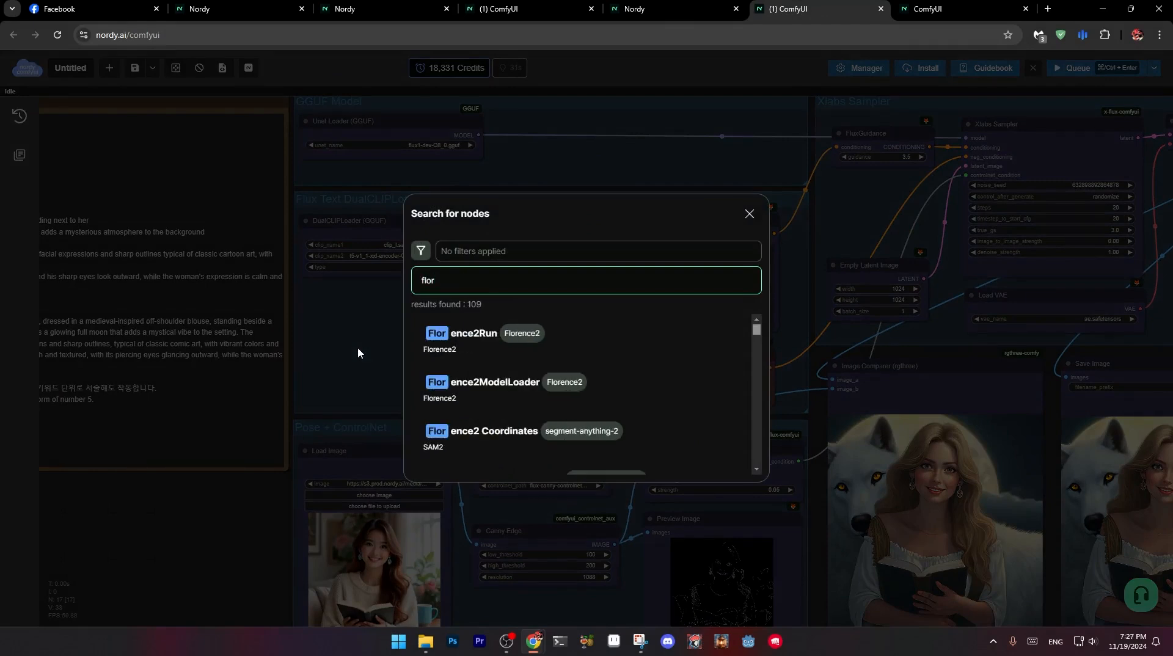
click(452, 340)
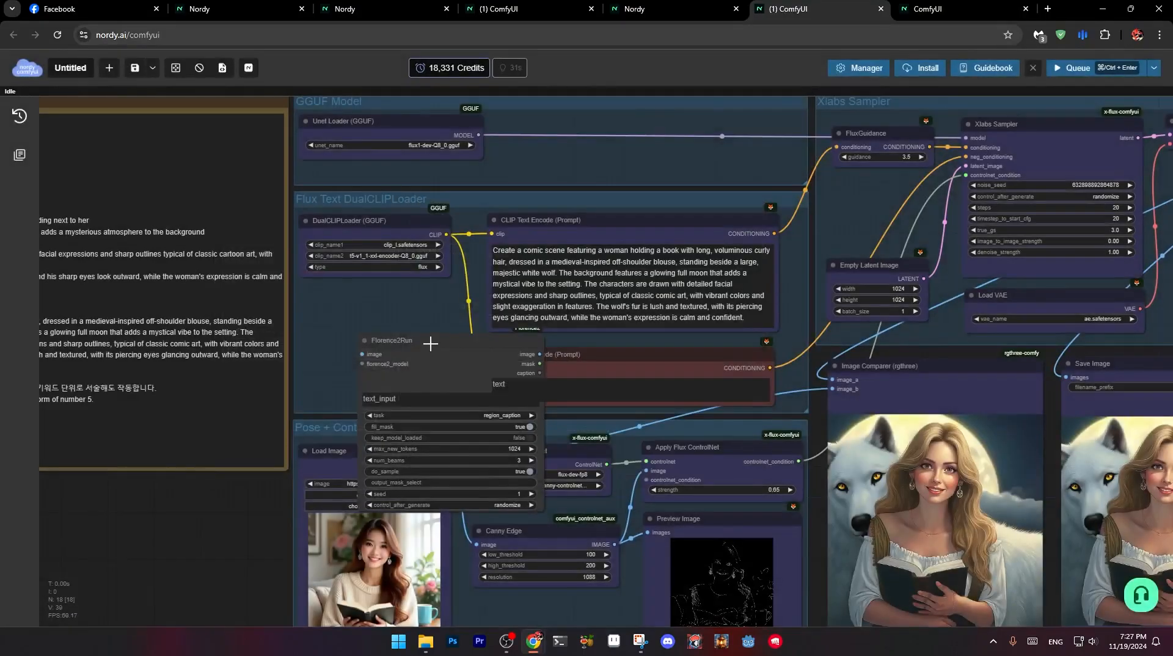
drag(430, 343, 218, 467)
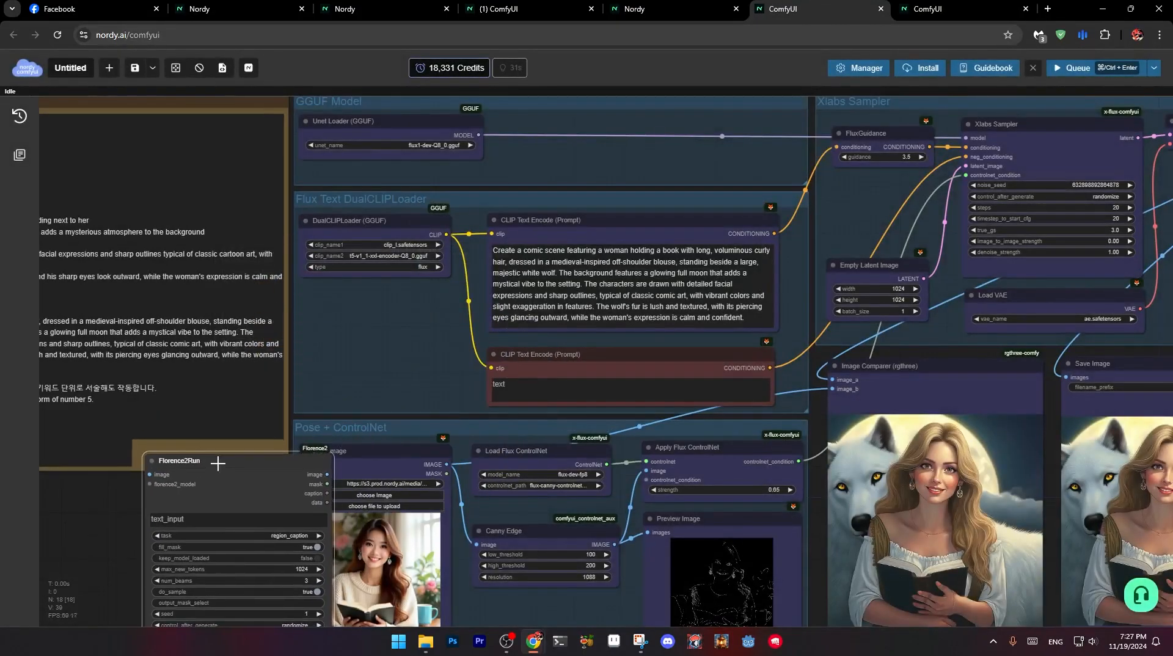
- Add a Florence2ModelLoader from Florence2Run's florence2_model input and place it beside that node
drag(466, 346, 782, 203)
drag(510, 323, 316, 450)
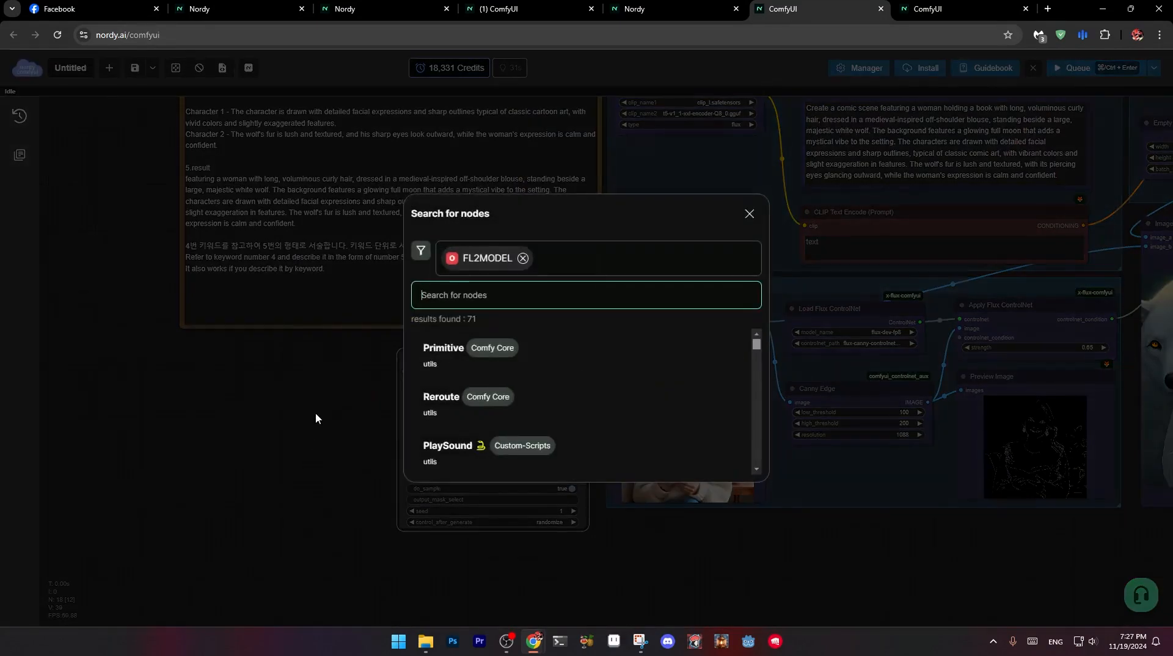
text(load)
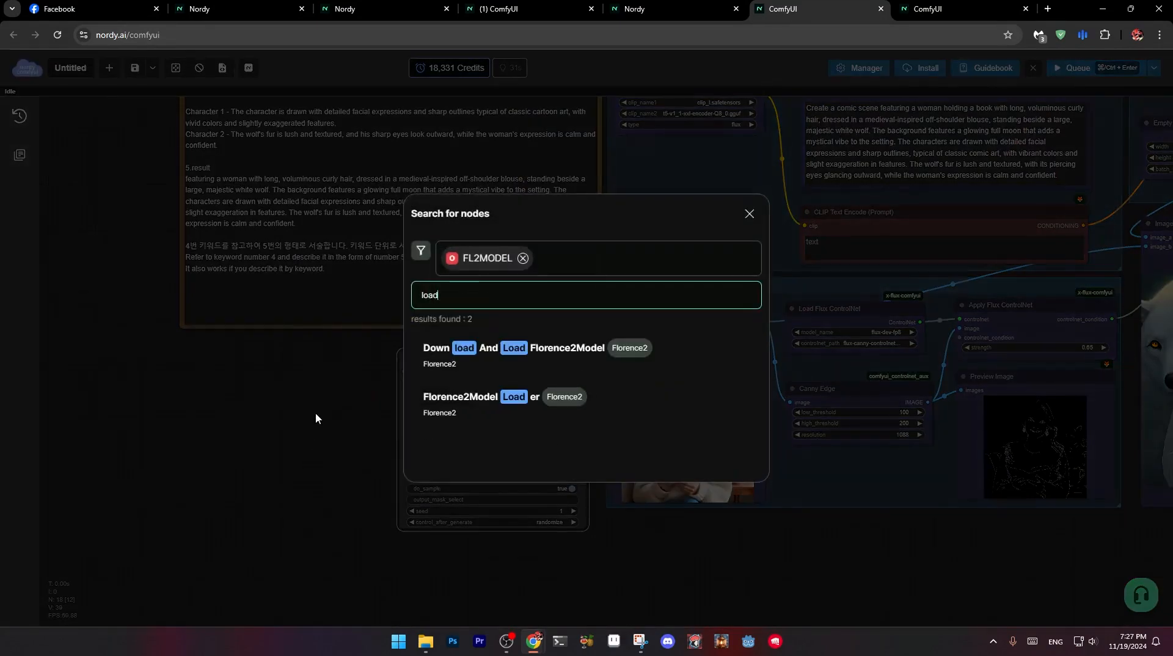
click(476, 400)
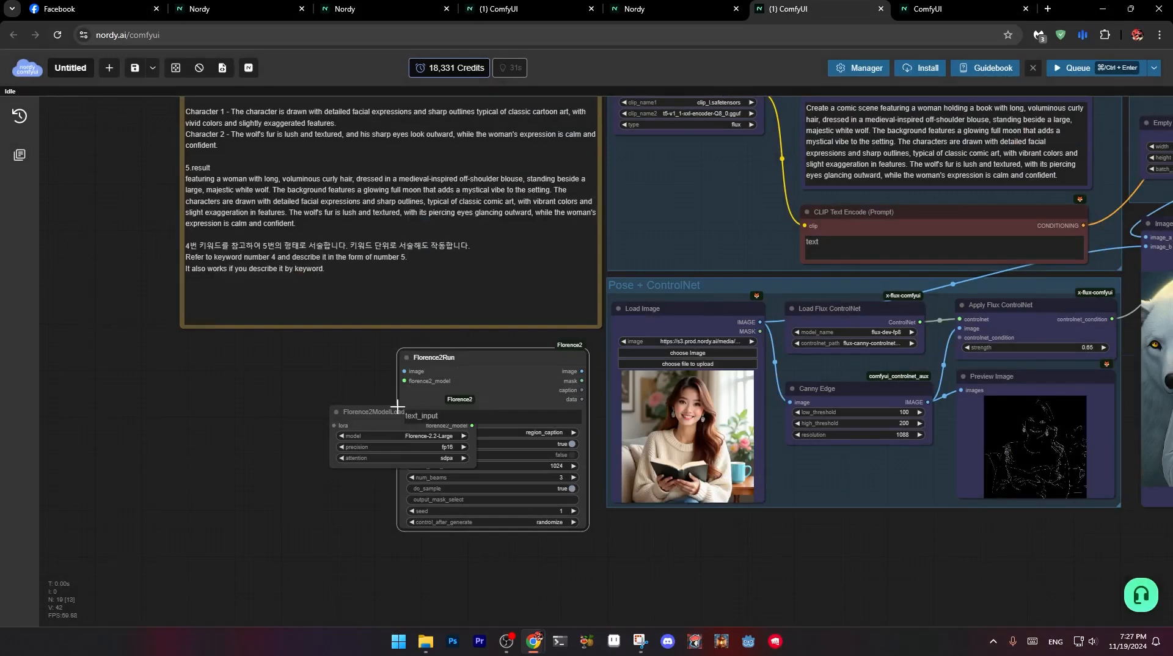
drag(397, 406, 252, 386)
- Set the Florence2ModelLoader's model to Florence-2-Flux-Large and connect the Load Image node's IMAGE output to Florence2Run's image input
click(291, 418)
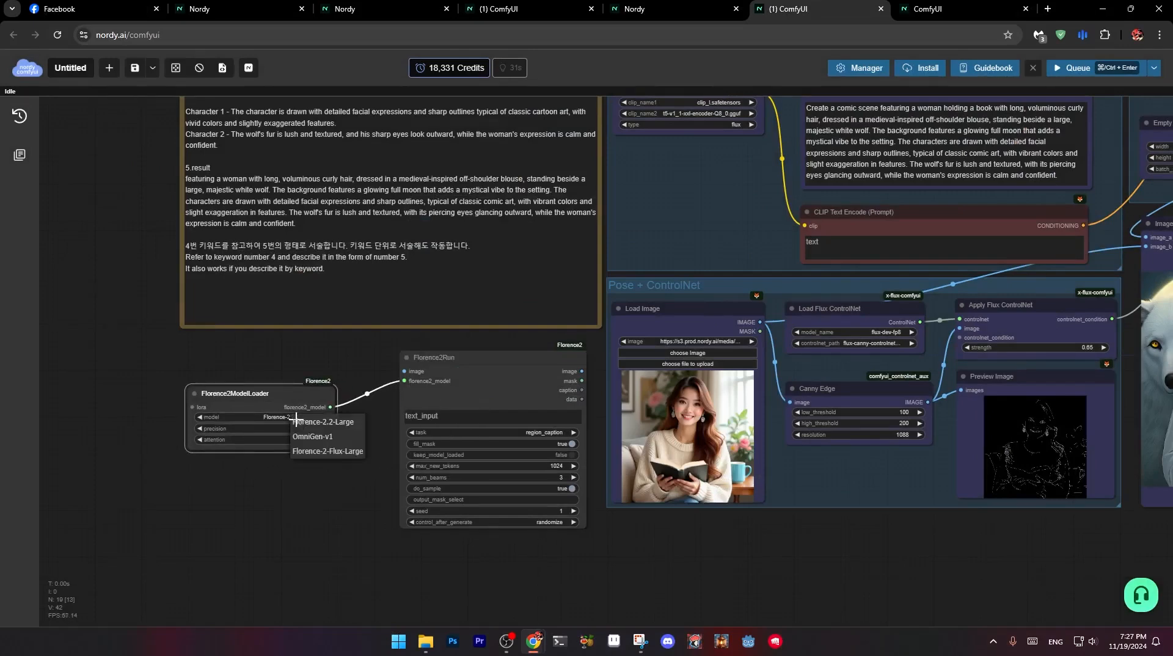
click(345, 455)
drag(264, 402, 280, 373)
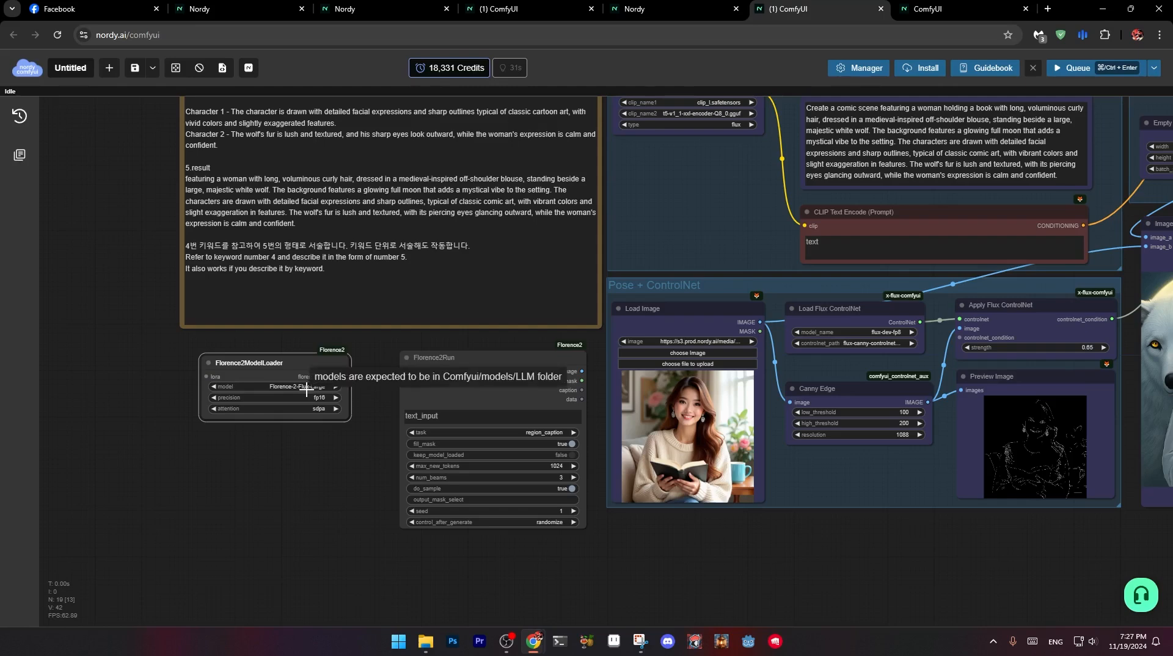
drag(306, 372, 315, 409)
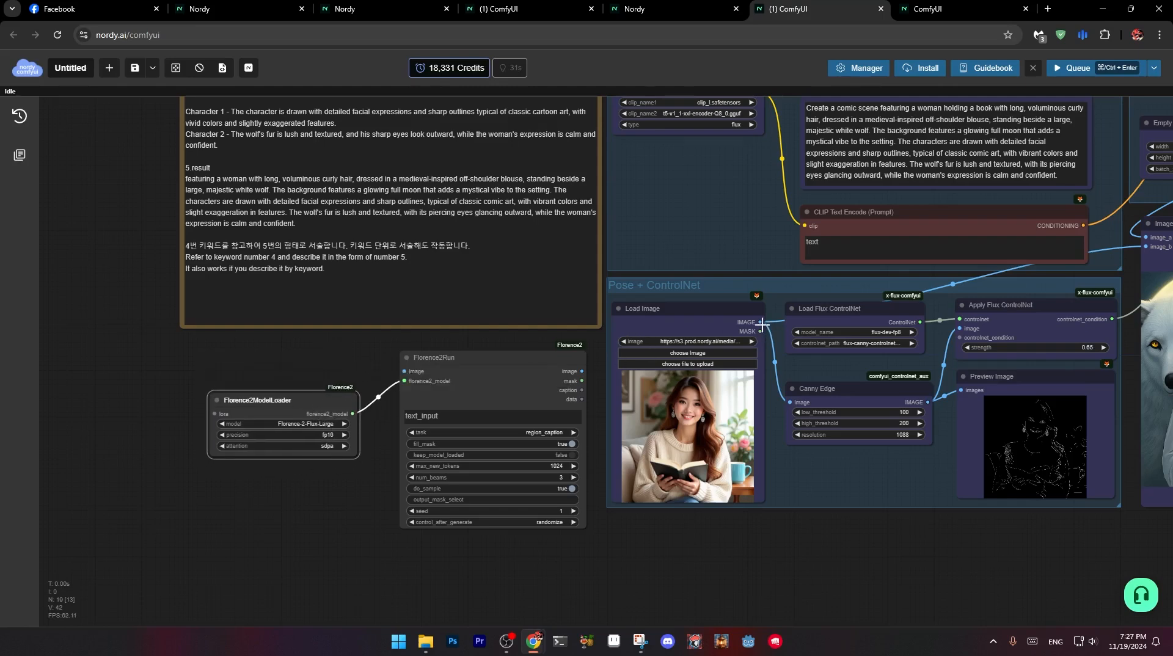
drag(761, 322, 427, 373)
- Add a Display Any (rgthree) node below the Pose + ControlNet group and connect Florence2Run's caption output to its source input
drag(588, 370, 288, 368)
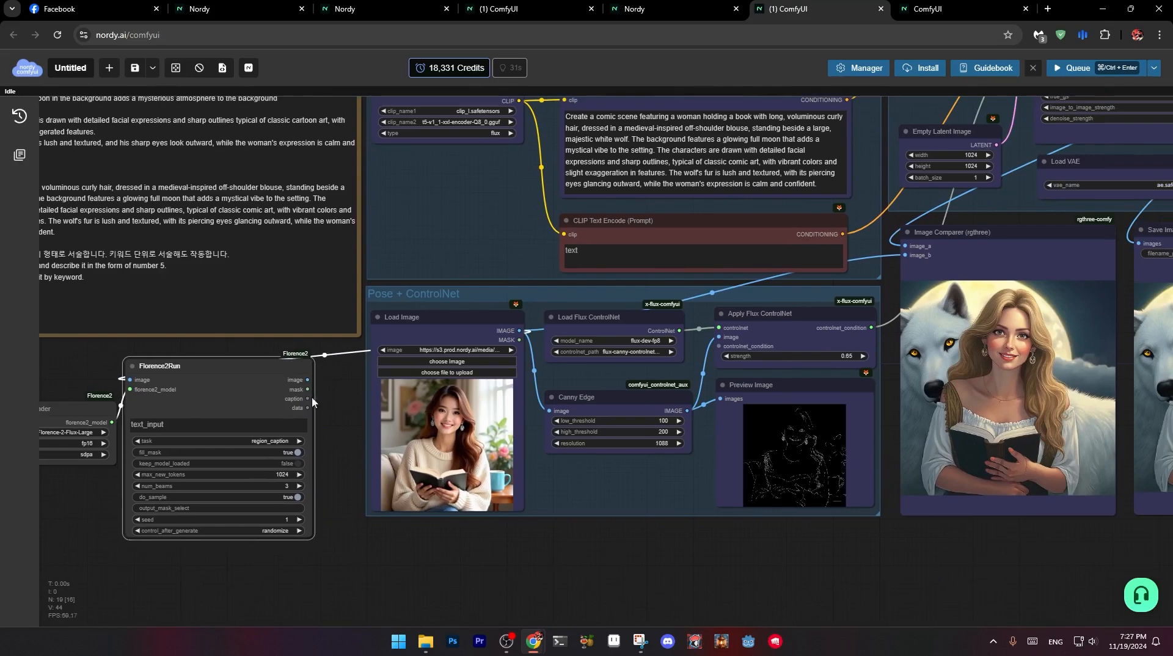
drag(315, 487, 342, 395)
double_click(405, 522)
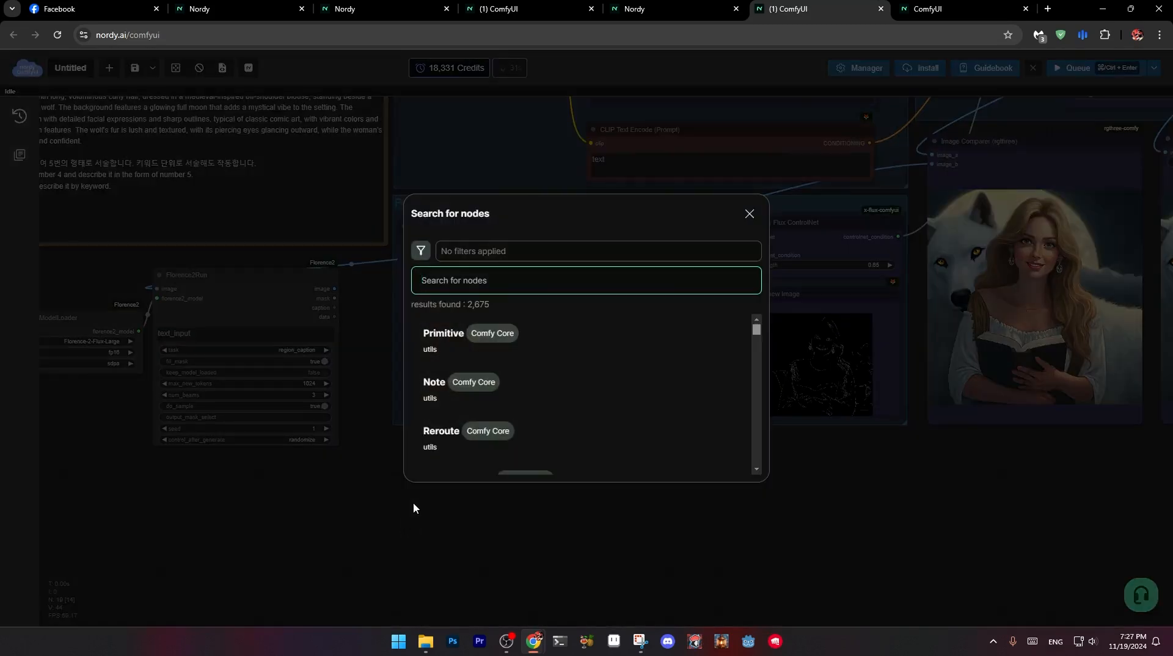
text(dis)
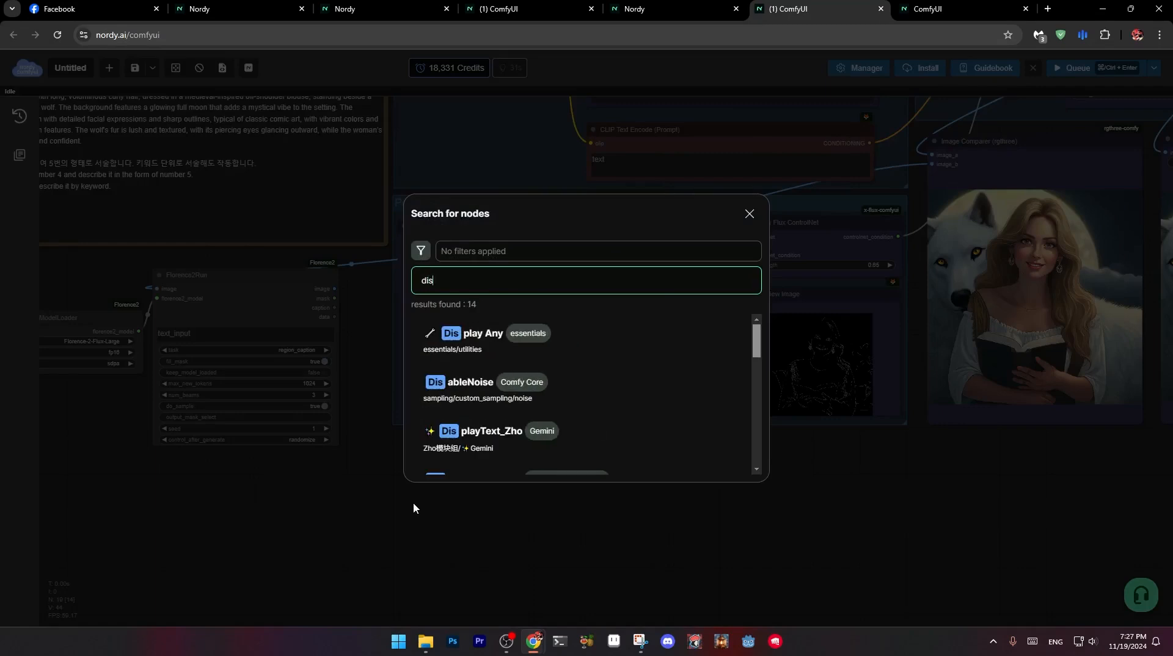
scroll(498, 355, down, 1)
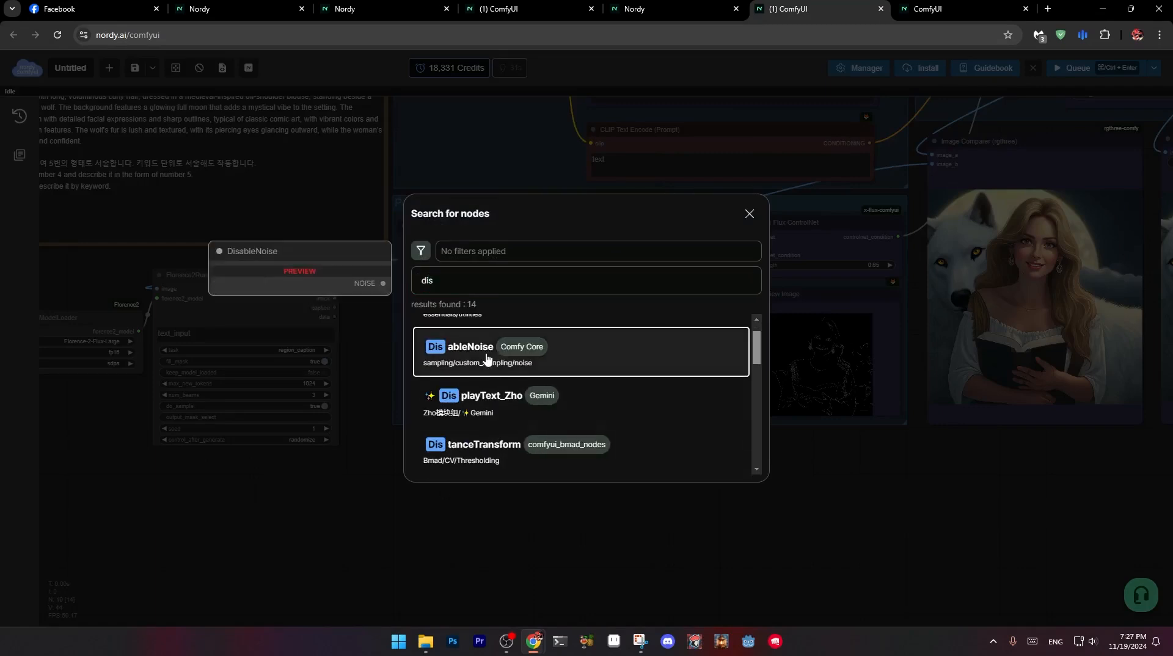
scroll(488, 358, up, 1)
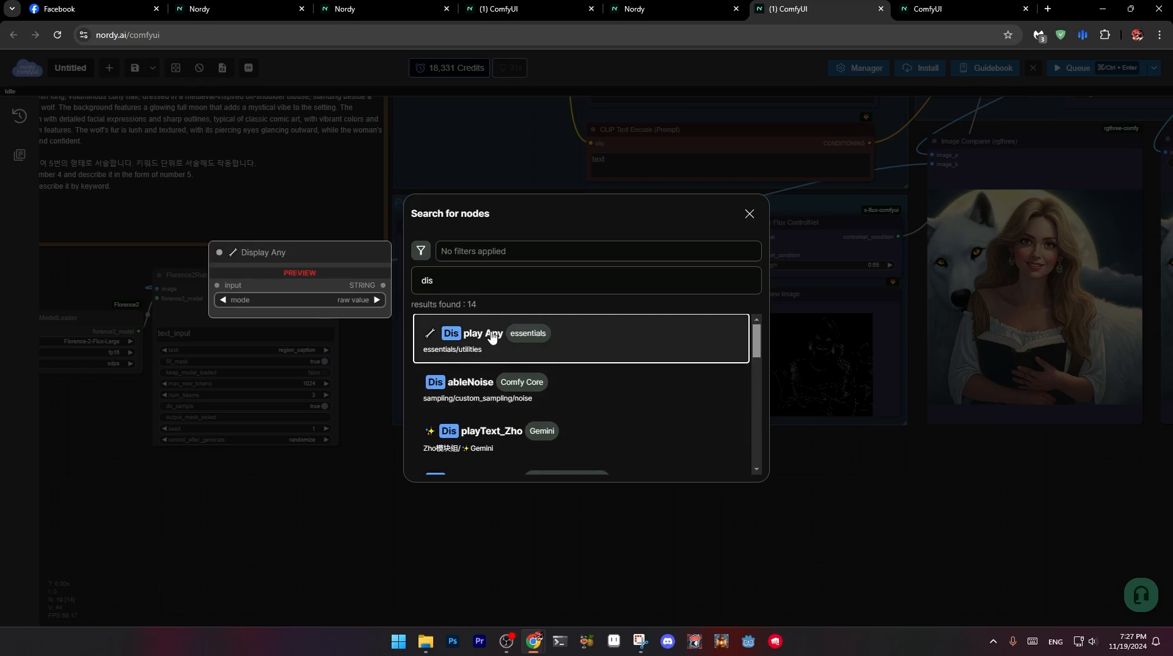
scroll(494, 348, down, 4)
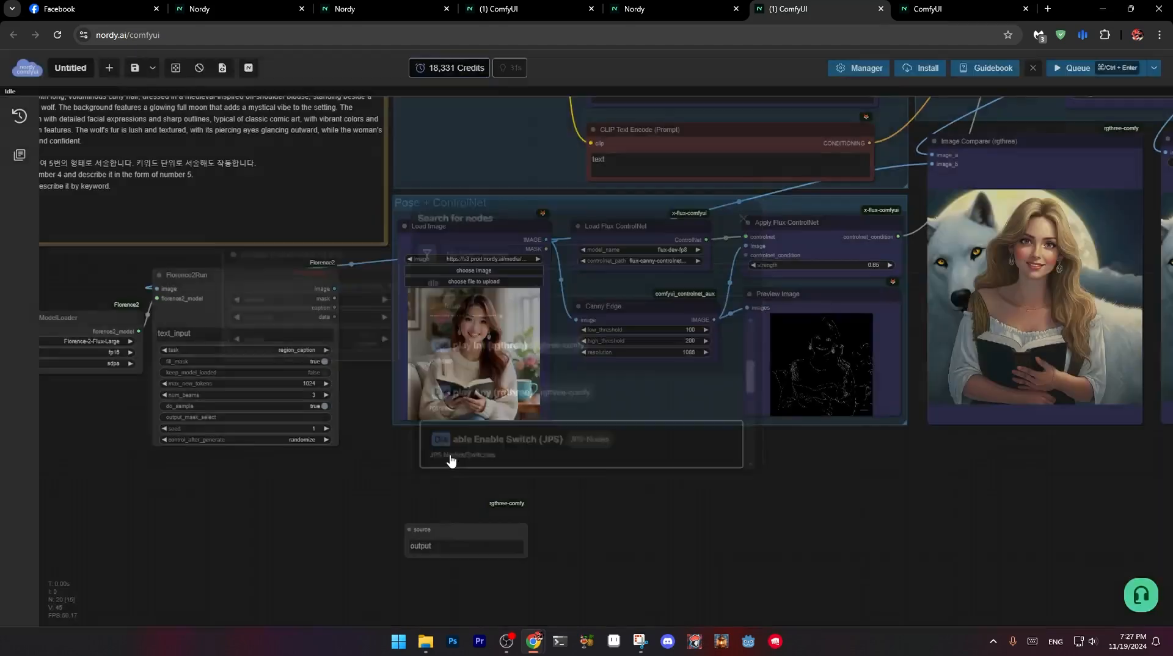
click(498, 410)
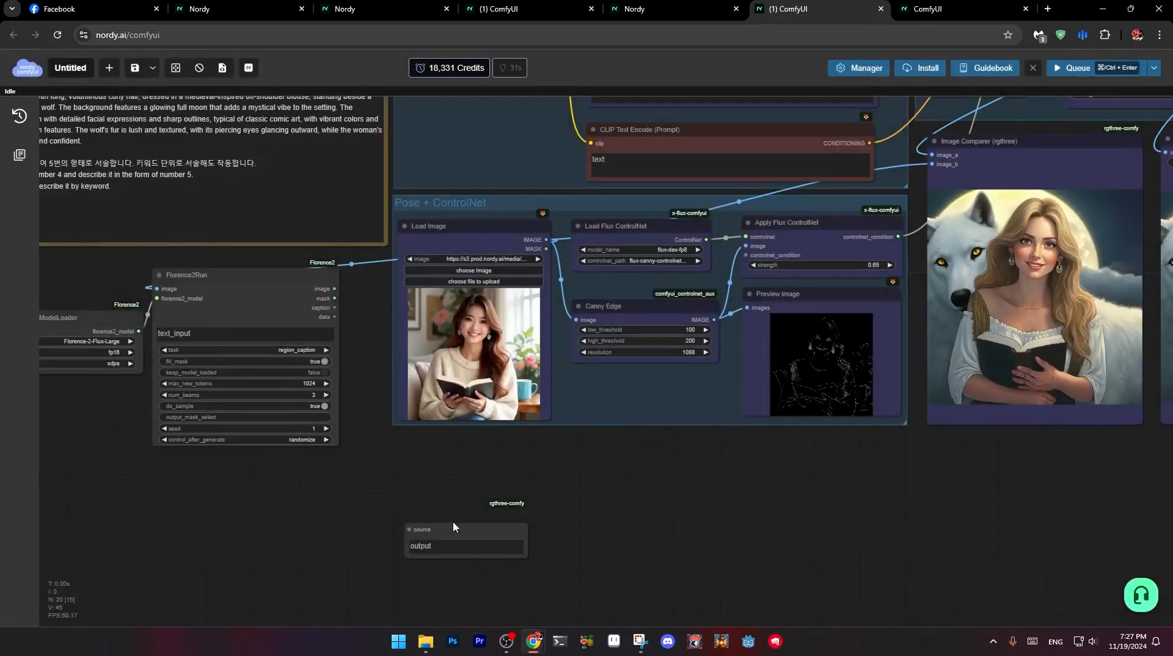
drag(453, 523, 442, 443)
drag(336, 310, 419, 471)
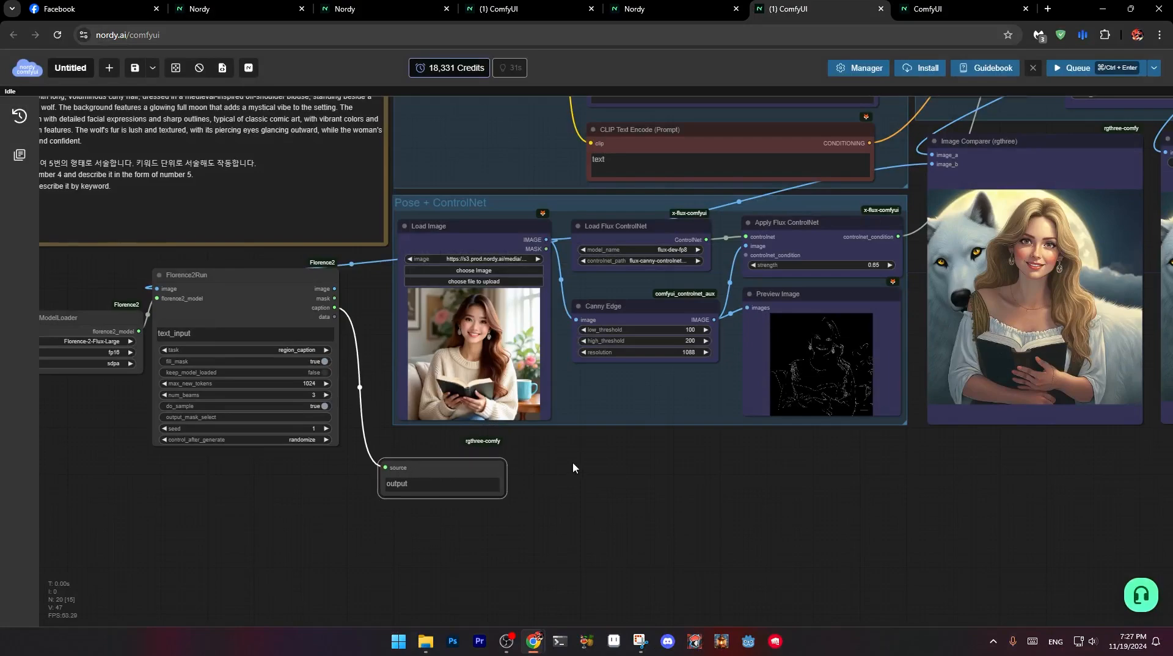
- Set the Florence2Run node's task to detailed_caption
scroll(573, 460, down, 3)
scroll(611, 502, up, 2)
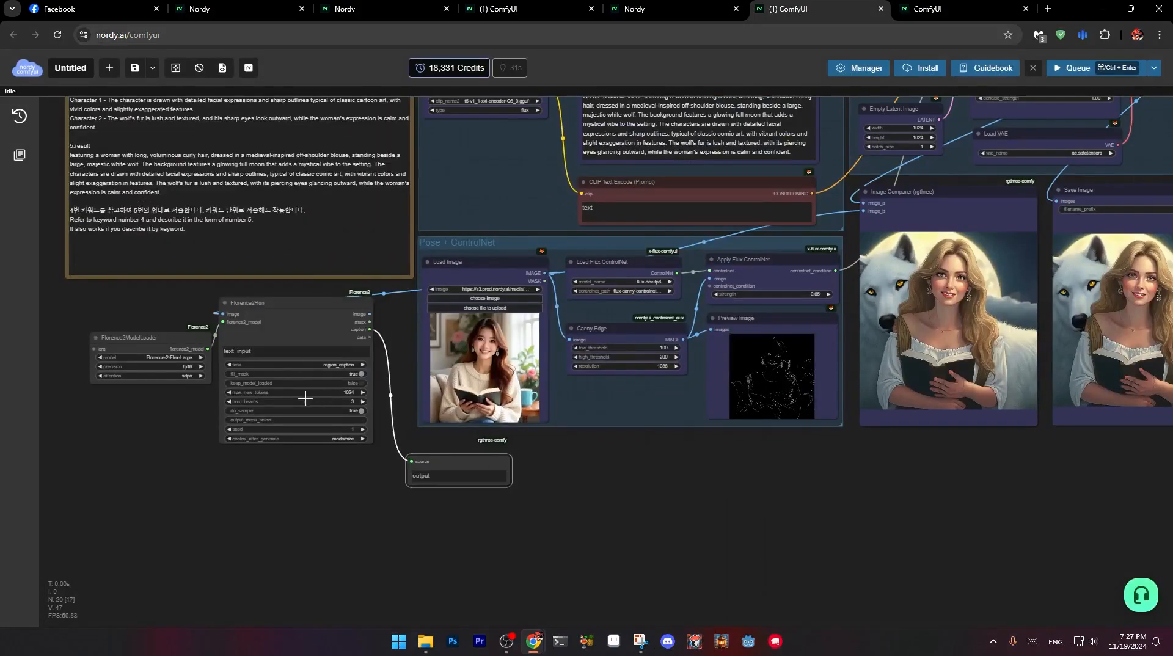
scroll(381, 411, up, 5)
click(343, 364)
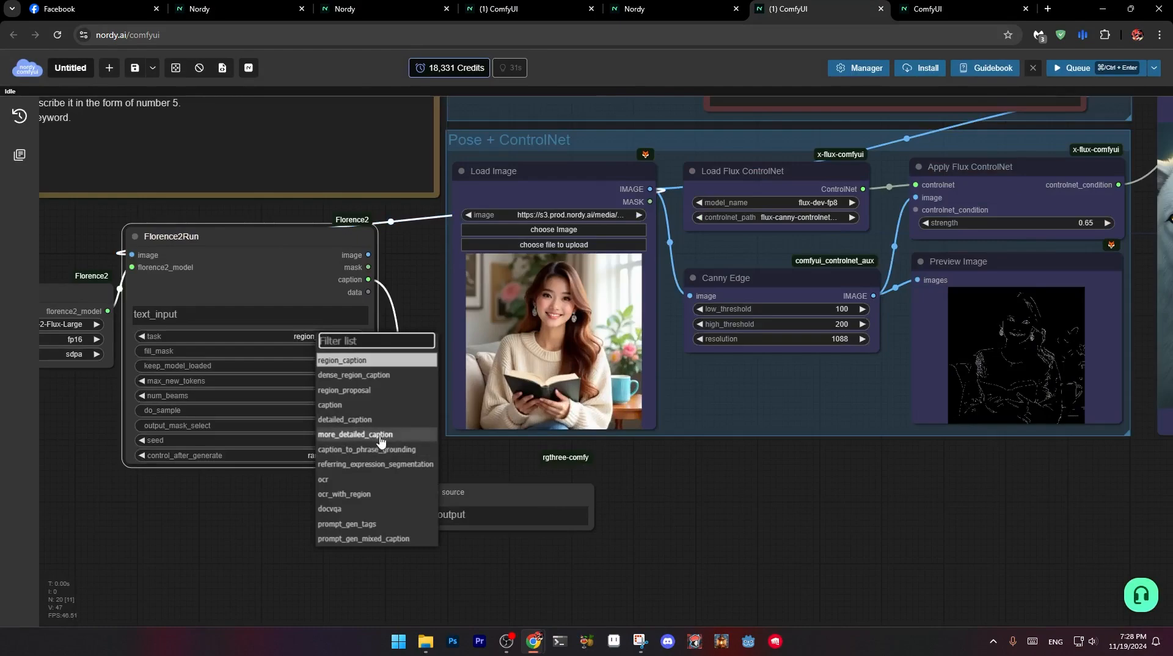
click(370, 420)
- Queue the workflow with the Florence2 captioning nodes included and follow its progress across the graph
scroll(407, 492, down, 3)
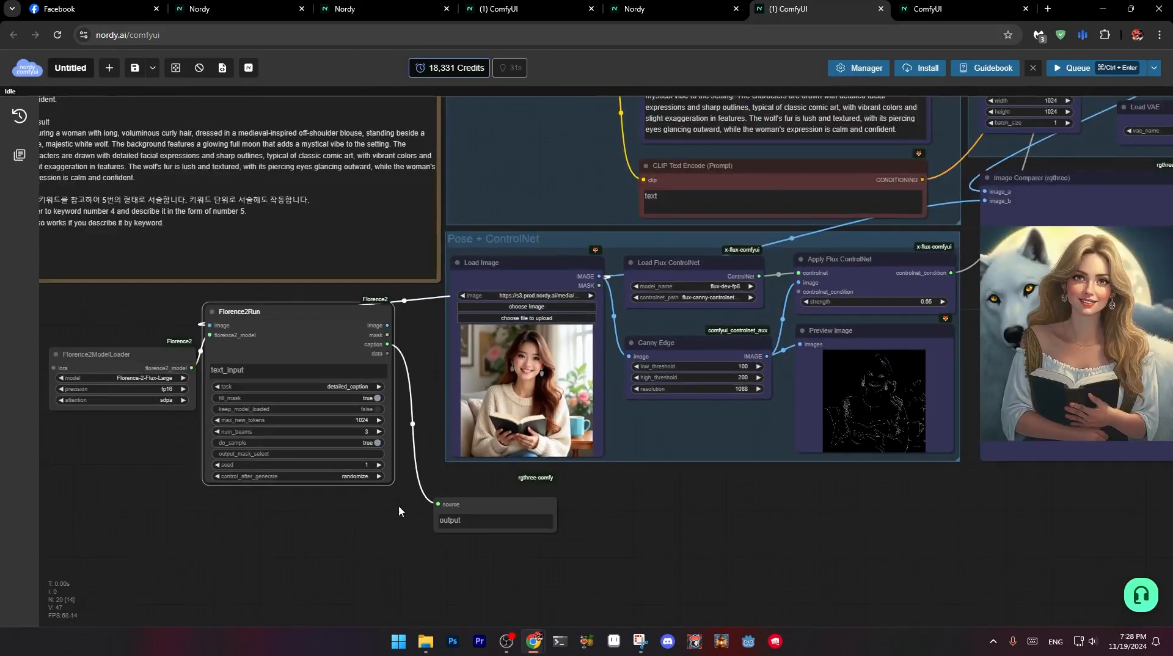
scroll(412, 492, down, 3)
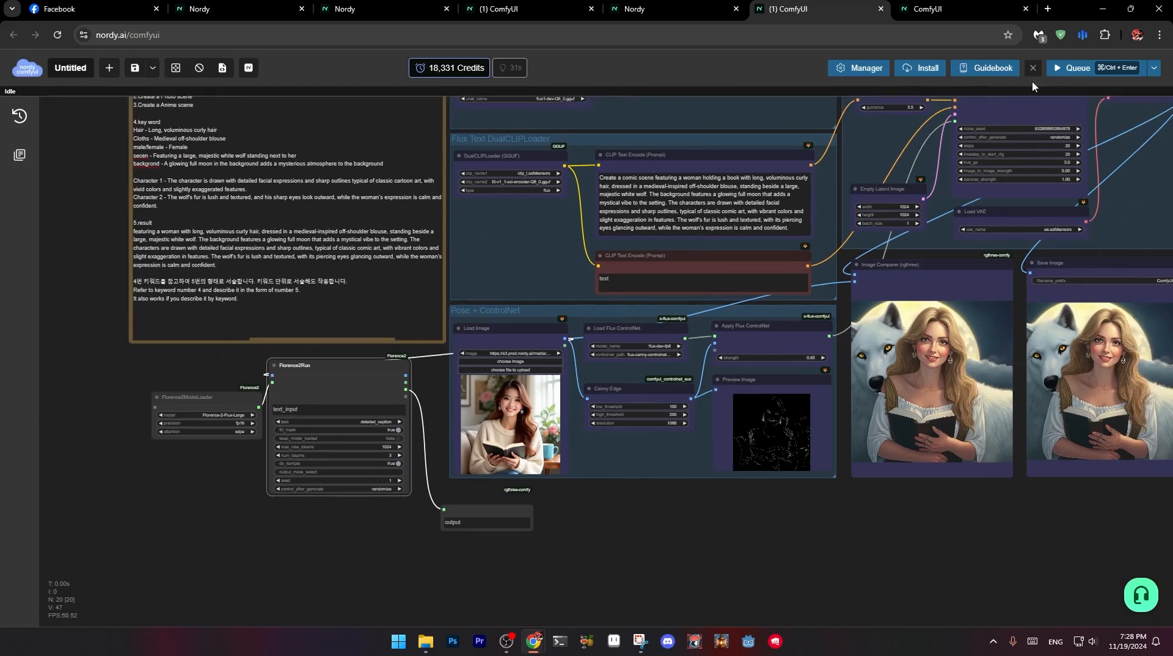
click(1079, 68)
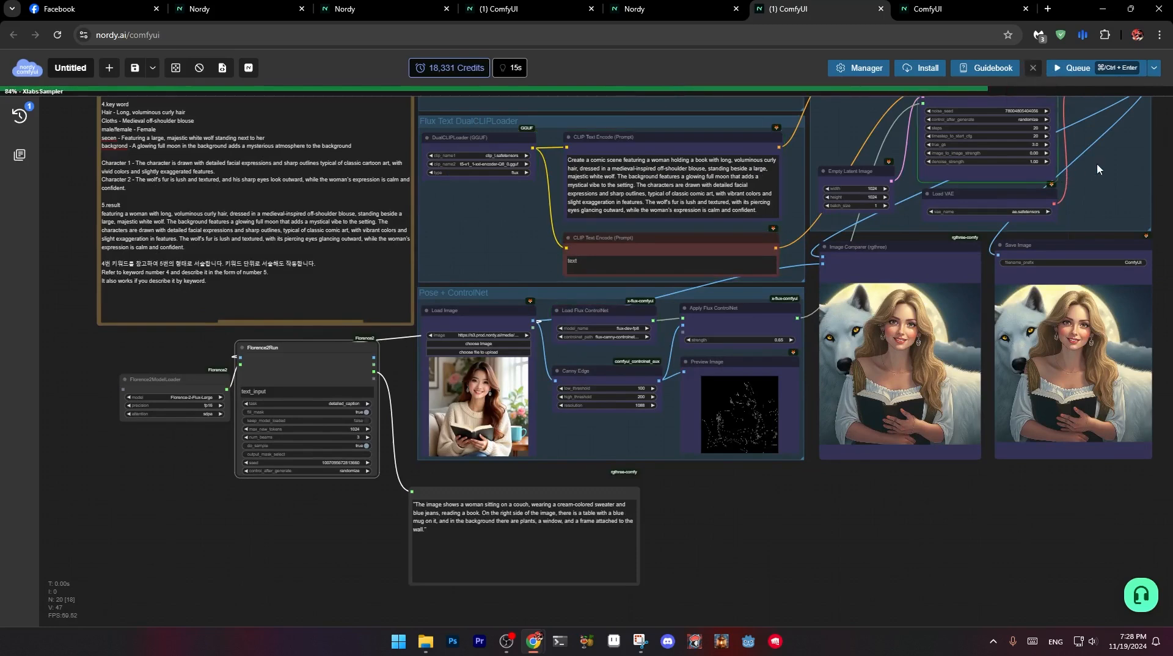
drag(1097, 168, 1035, 298)
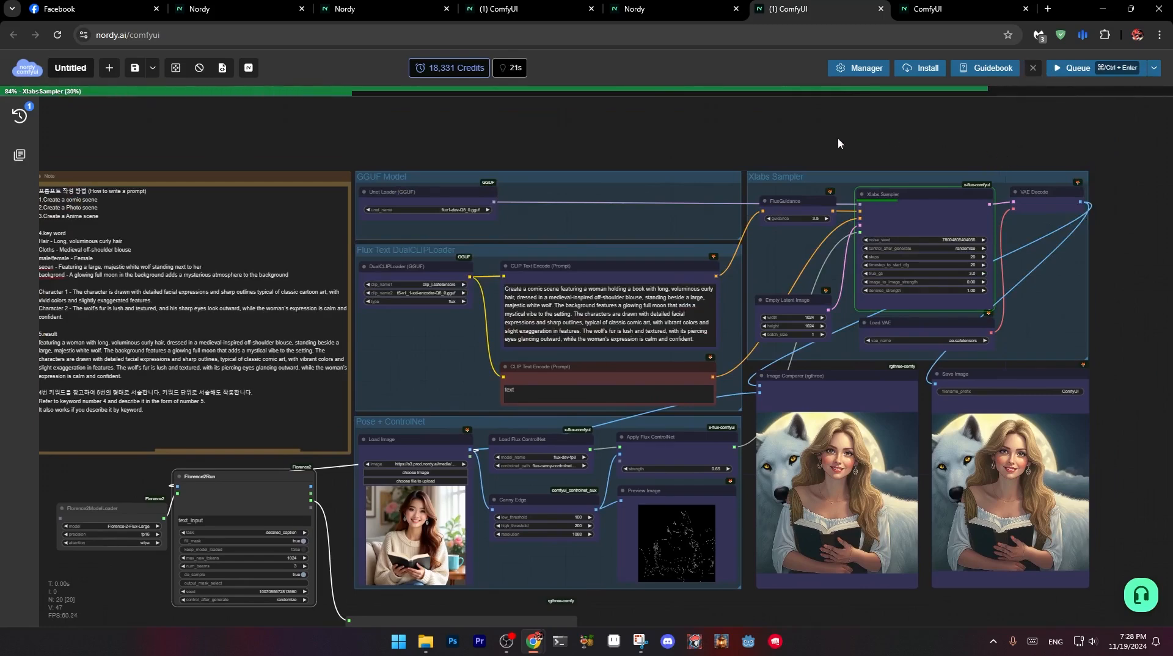
drag(792, 140, 764, 110)
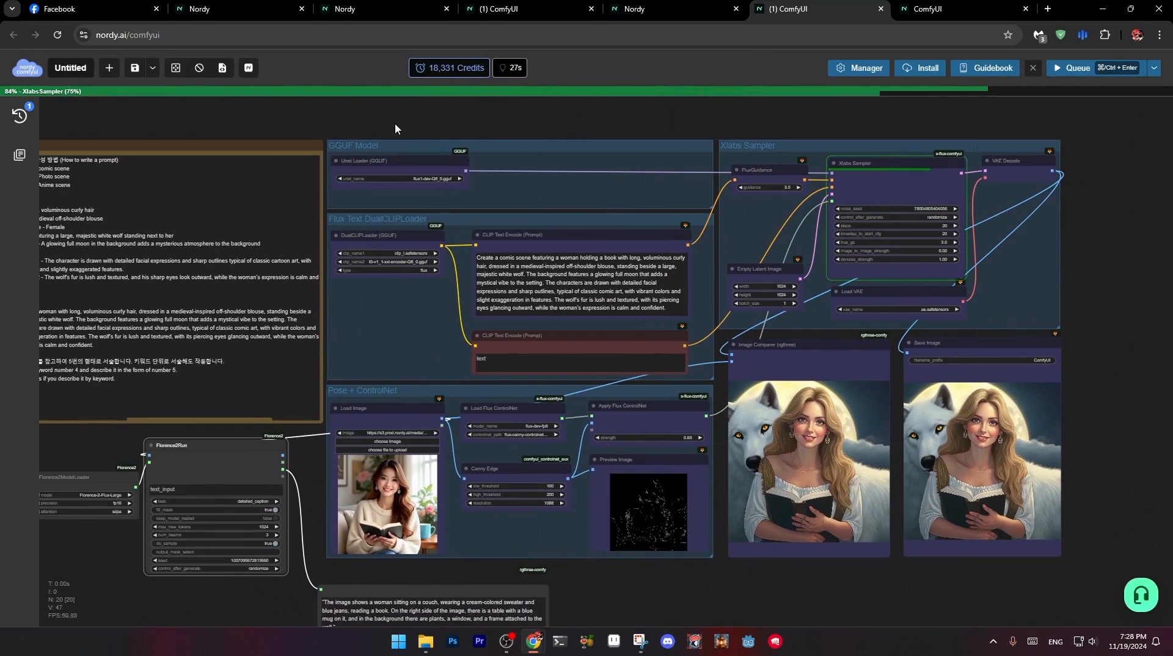
mouse_move(395, 124)
mouse_down()
mouse_move(477, 119)
mouse_move(391, 111)
mouse_up()
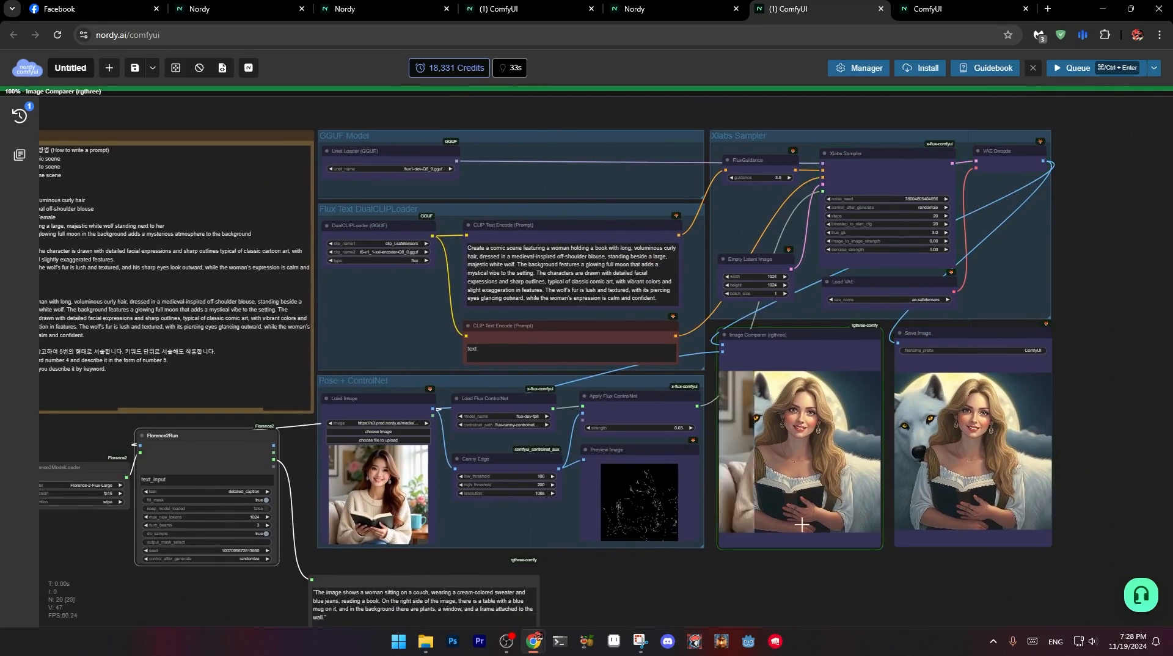
- Highlight the entire generated caption in the Display Any node and examine its description of the reference photo
drag(742, 565, 729, 443)
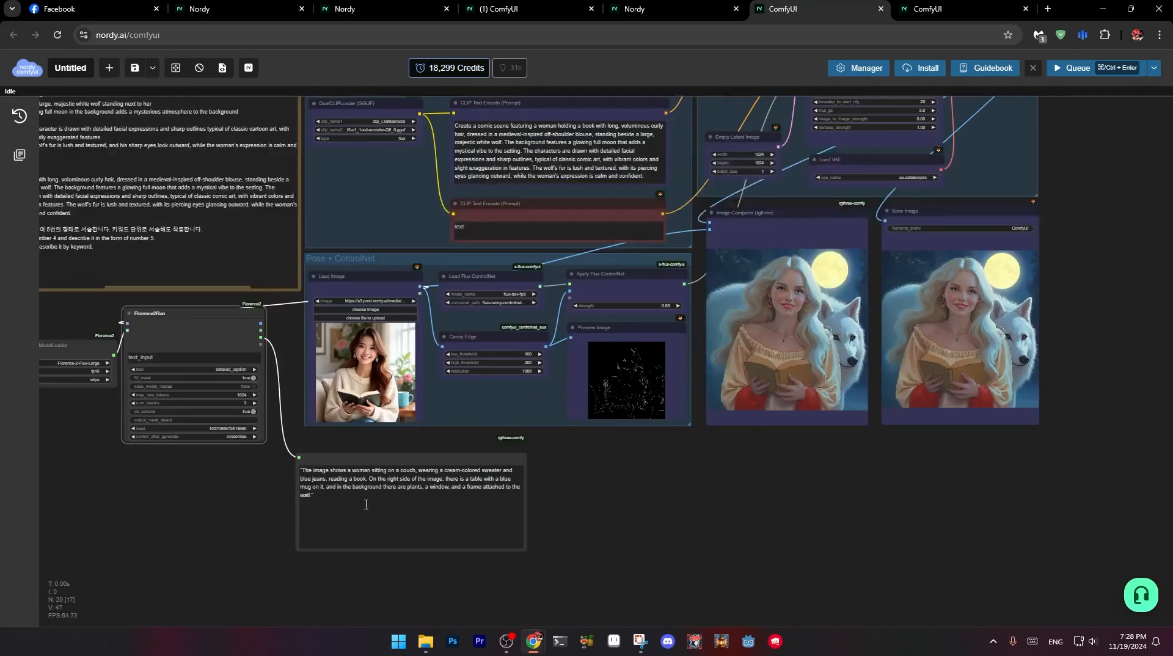
drag(367, 505, 298, 471)
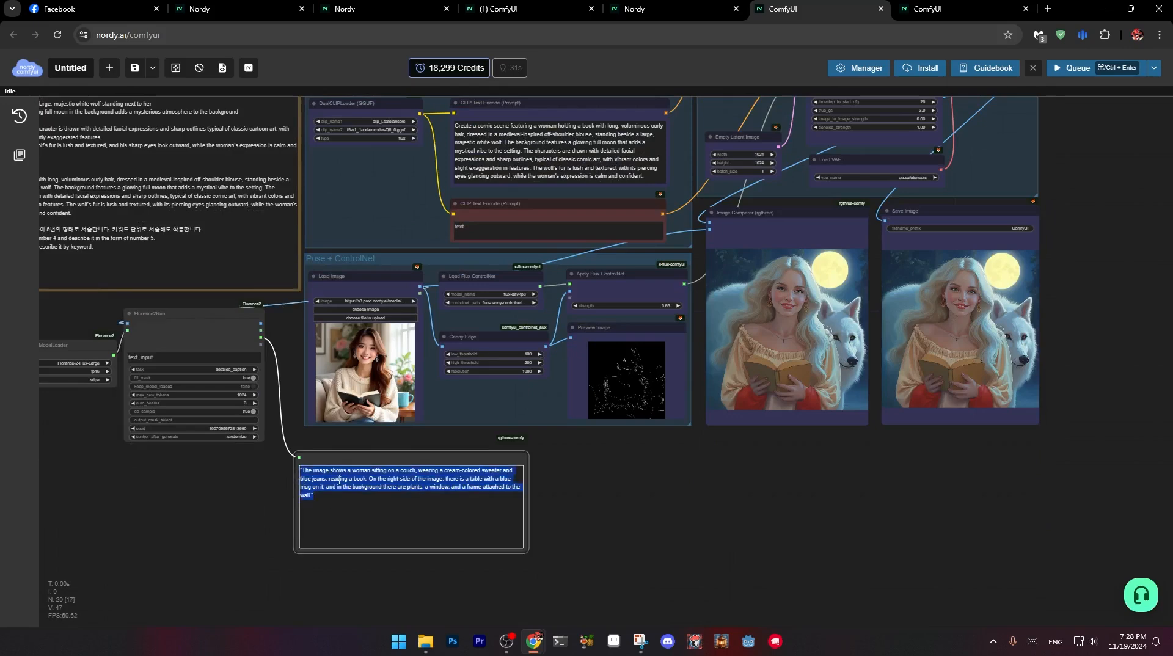
scroll(339, 480, up, 5)
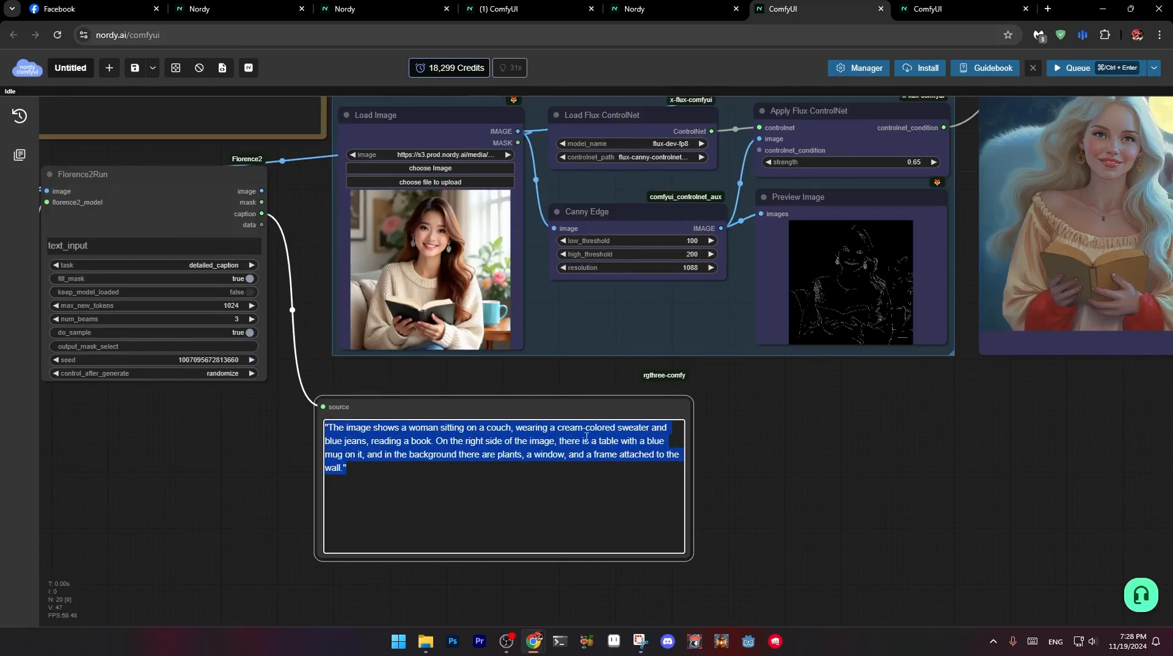
- Copy "a woman sitting on a couch, wearing a cream-colored sweater and blue jeans, reading a book" from the generated Florence2 caption
click(338, 470)
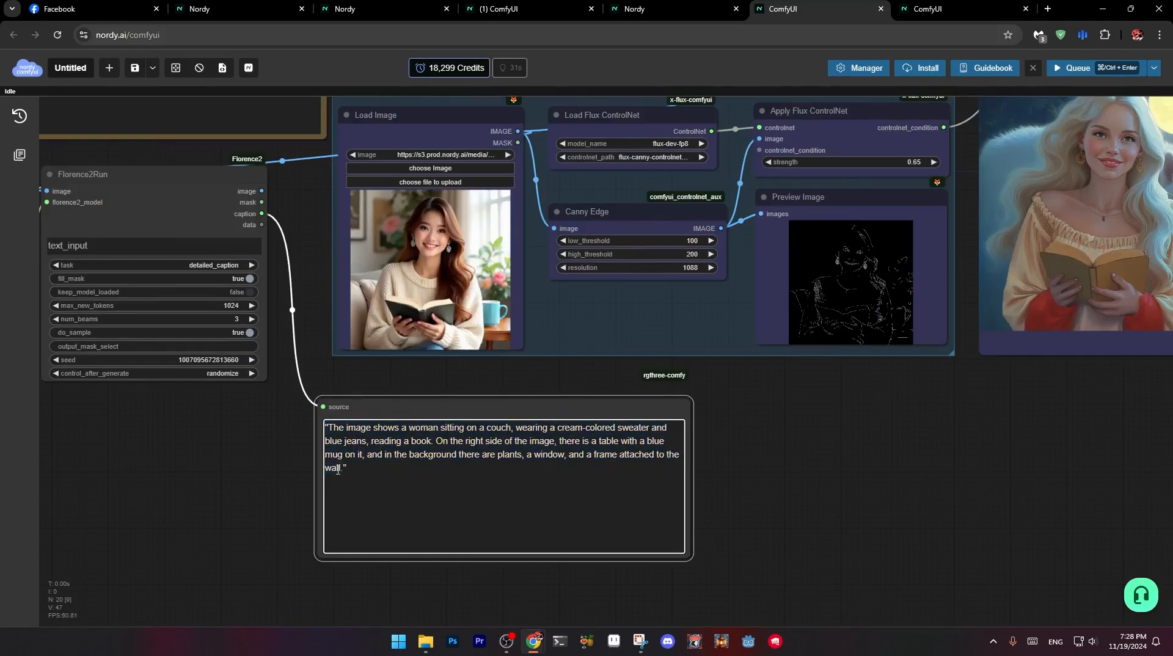
drag(339, 468, 330, 429)
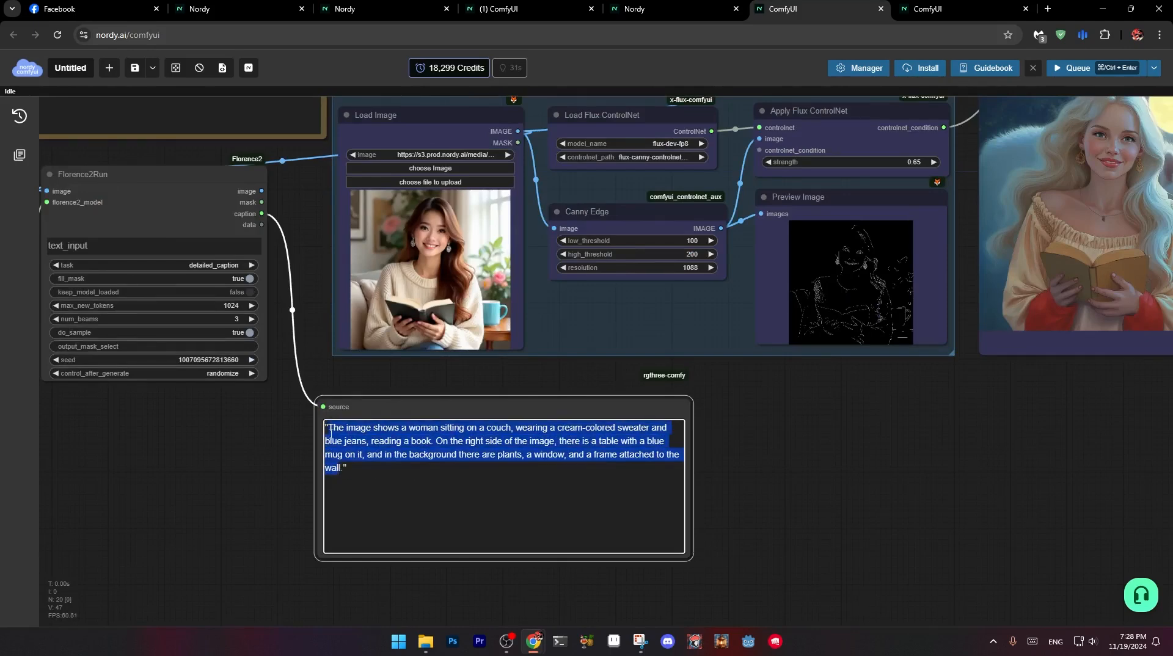
right_click(362, 435)
click(418, 442)
drag(401, 428, 430, 441)
right_click(430, 442)
click(461, 265)
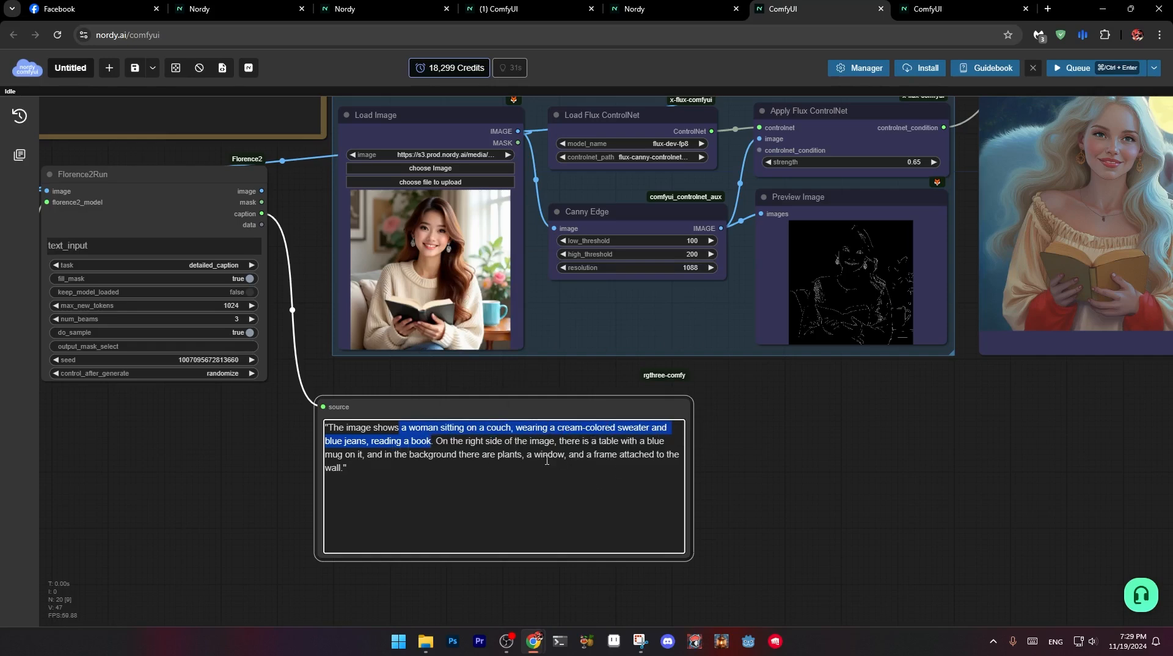
right_click(465, 428)
click(483, 435)
click(215, 265)
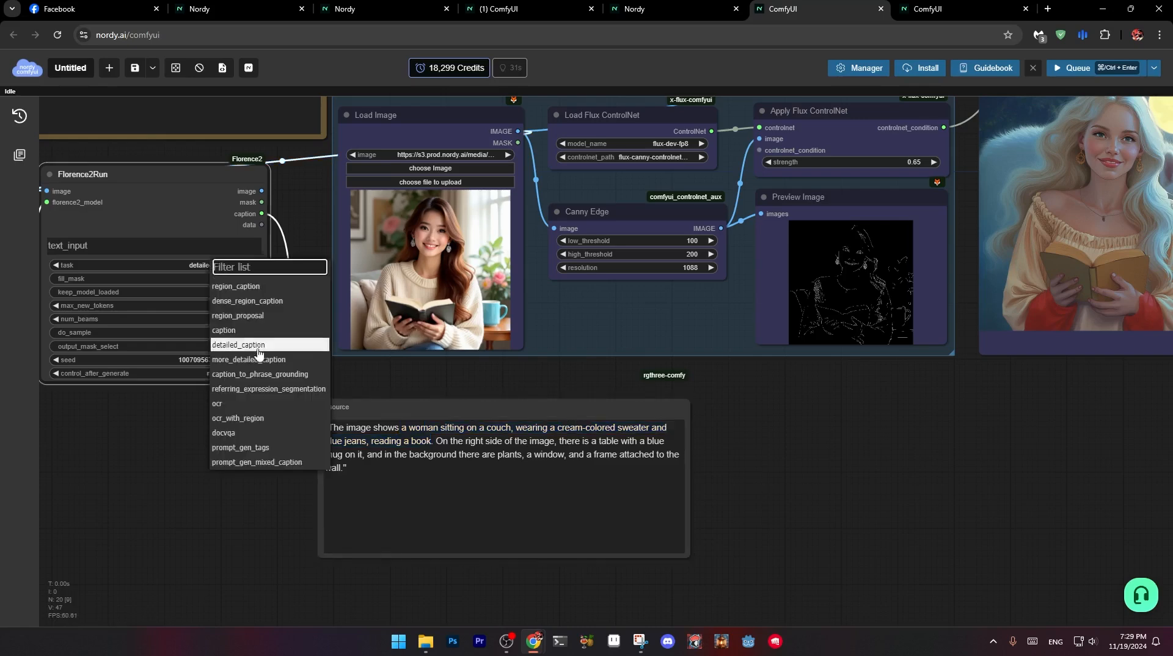
click(162, 424)
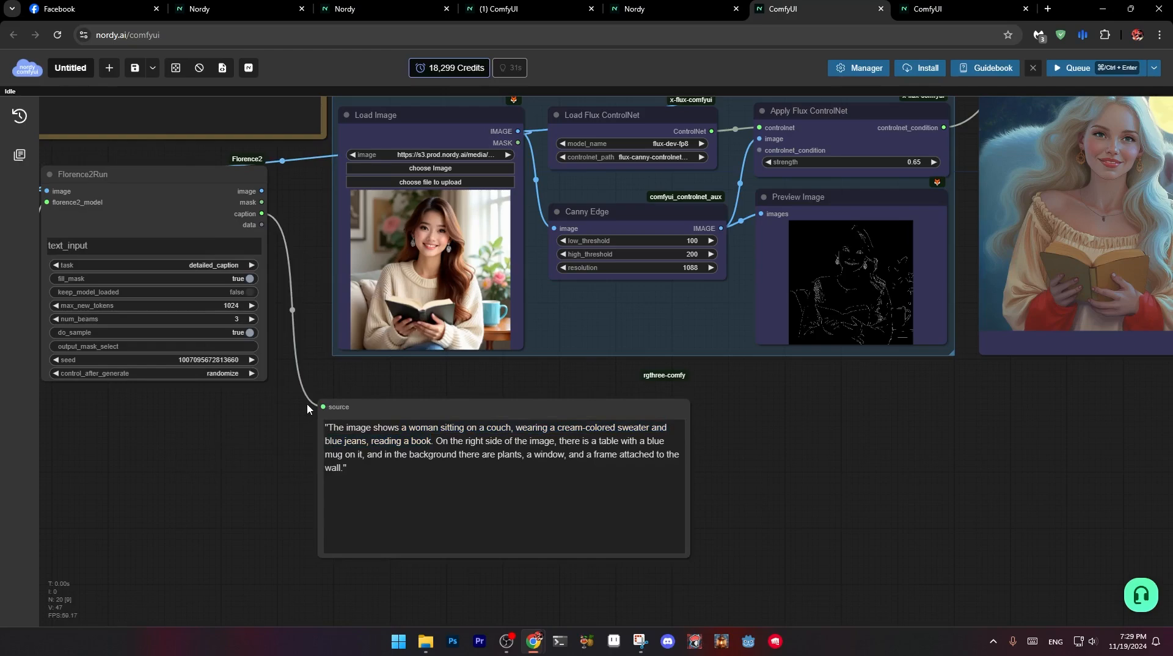
- Replace "a woman holding a book" in the upper CLIP Text Encode prompt with the copied caption phrase
scroll(799, 391, up, 5)
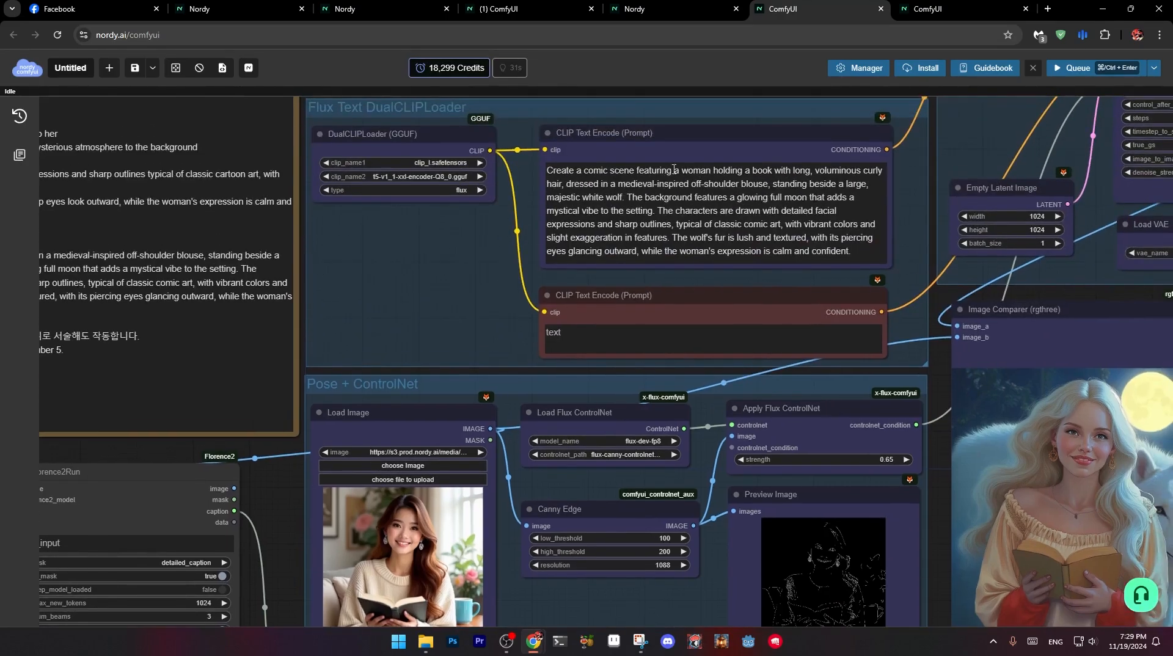
drag(675, 171, 772, 171)
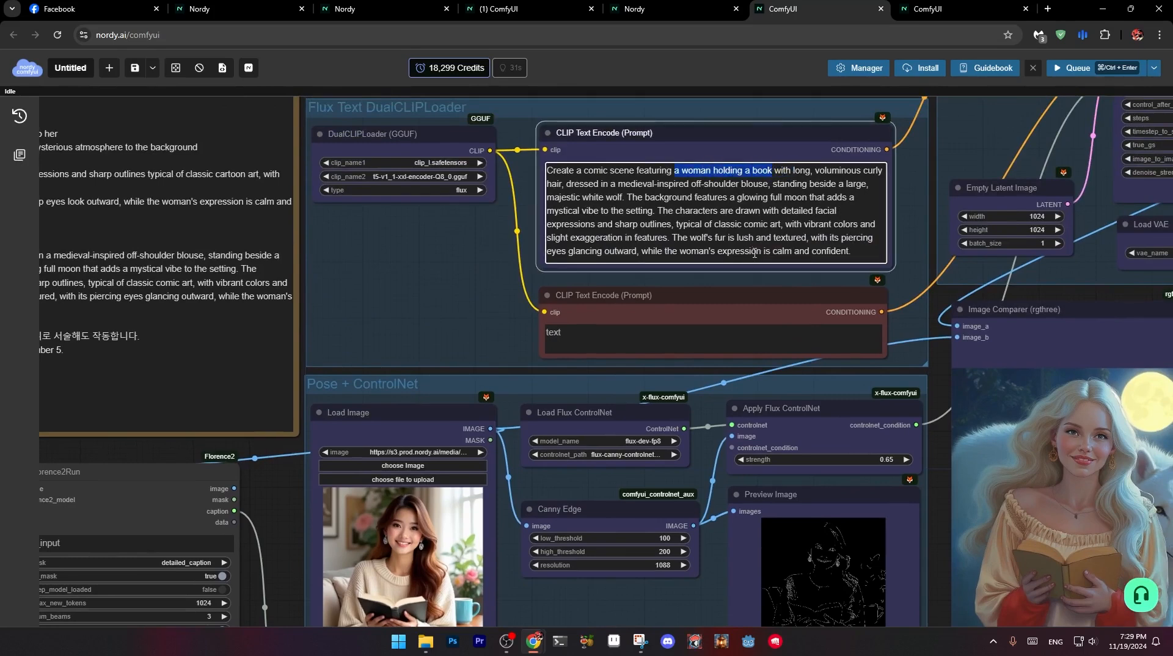
key(ctrl+v)
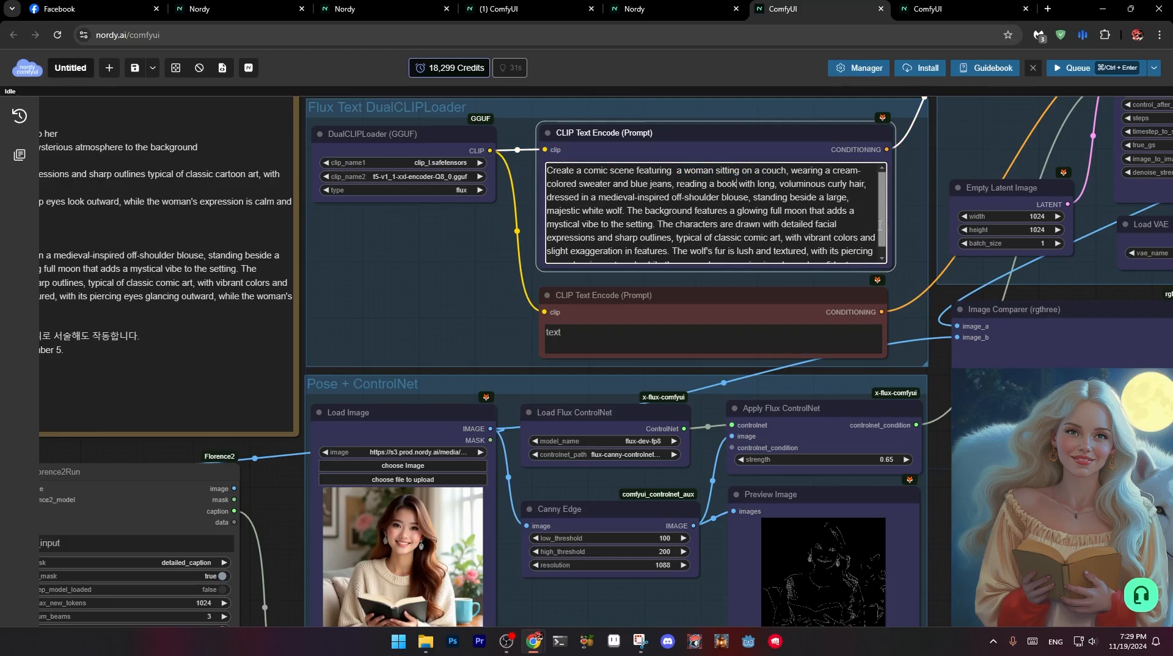
- Try to run the workflow with the caption phrase in the comic scene prompt
scroll(880, 226, down, 1)
scroll(905, 277, down, 4)
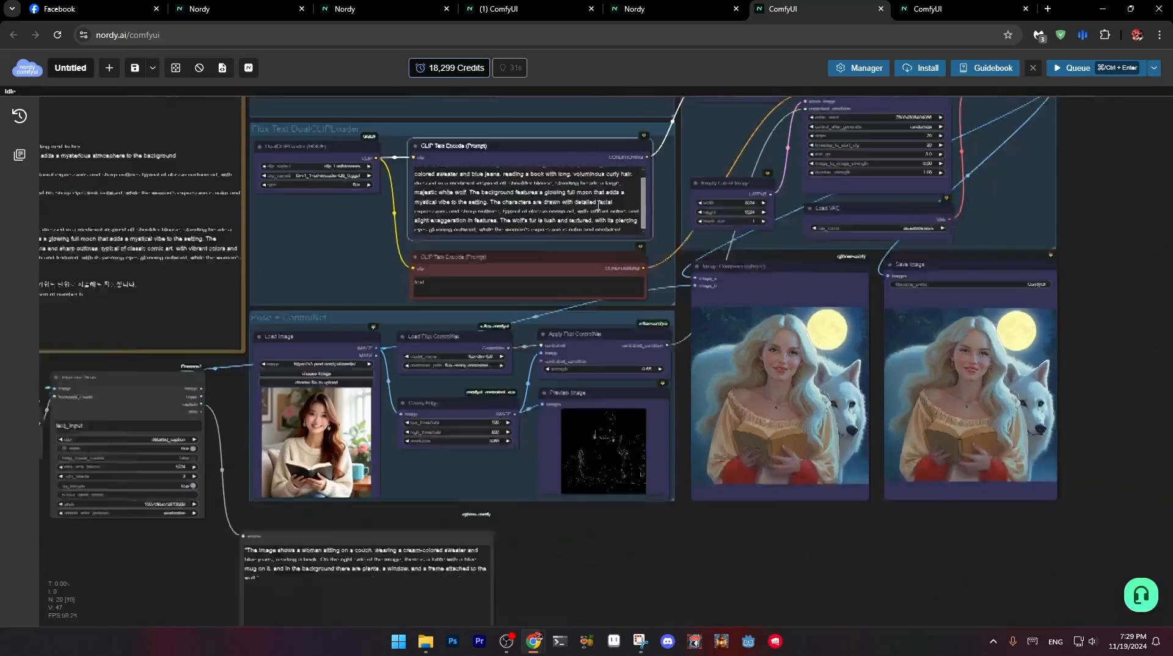
drag(661, 212, 585, 272)
scroll(590, 276, down, 2)
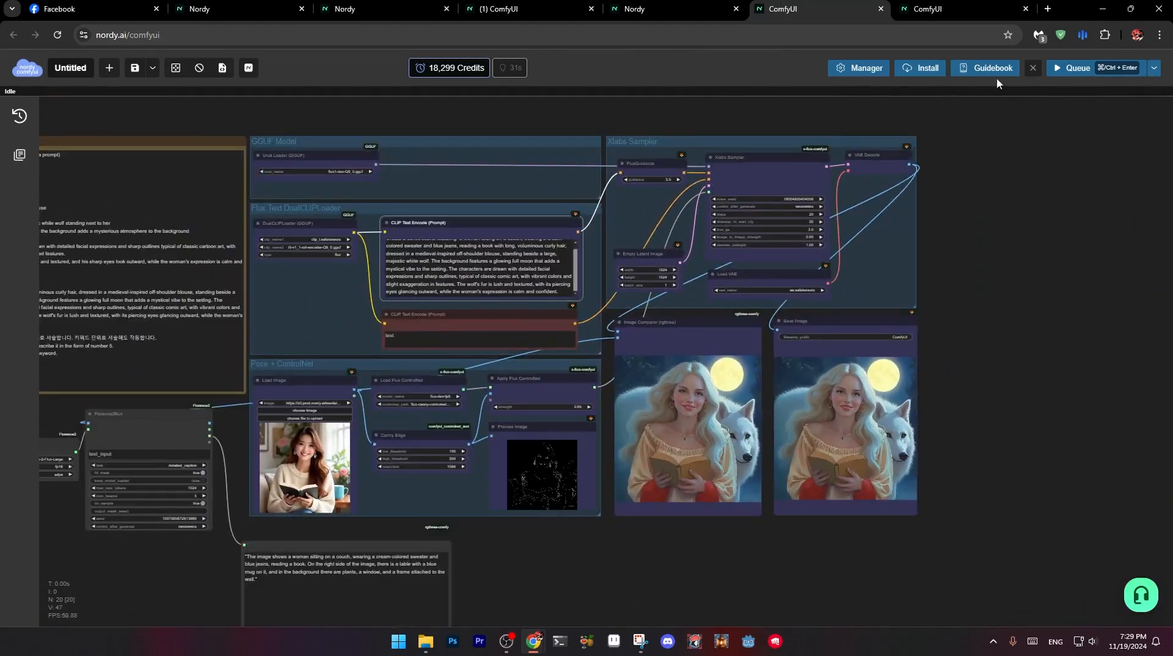
click(1074, 68)
- Delete "while the woman's expression is calm and confident." from the end of the comic scene prompt and queue the workflow again
scroll(342, 299, up, 5)
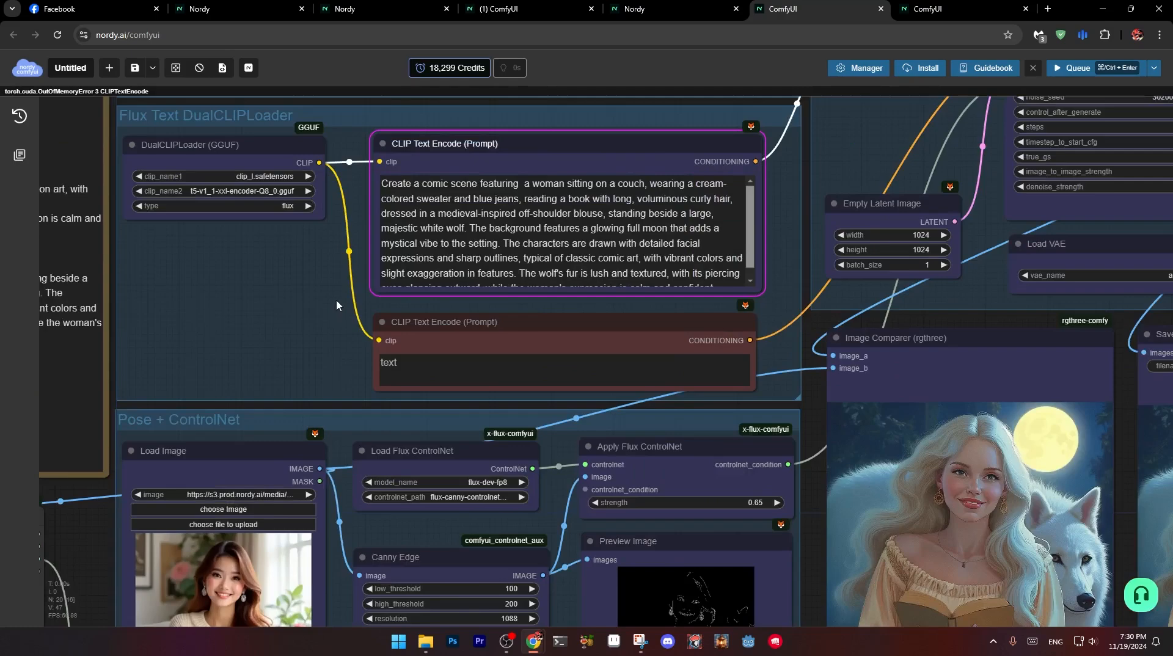
scroll(337, 300, up, 2)
drag(330, 254, 264, 345)
scroll(655, 266, down, 1)
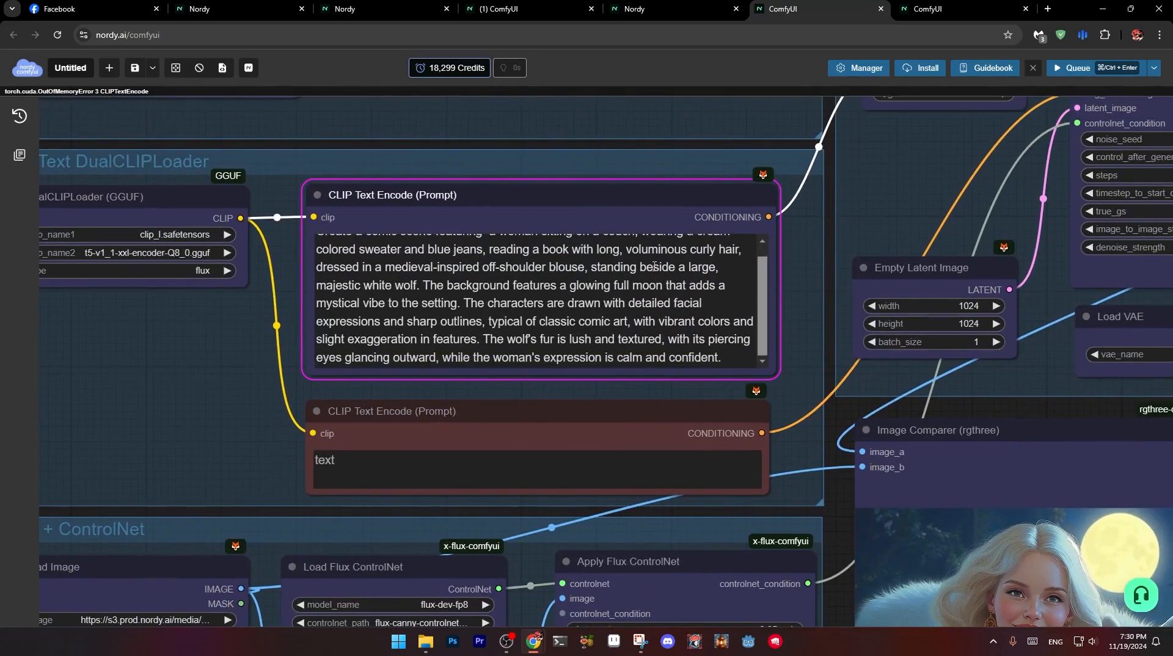
drag(725, 361, 441, 364)
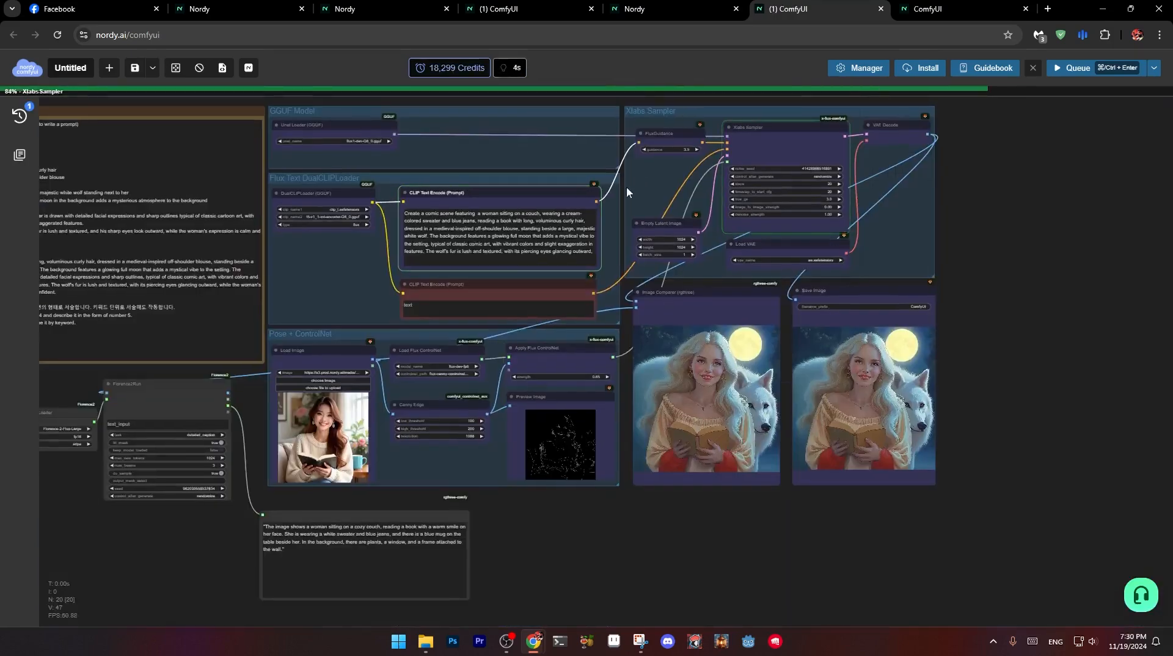
- Follow the run's progress from the Xlabs Sampler to the Save Image and Image Comparer nodes
scroll(494, 264, up, 5)
scroll(494, 275, up, 1)
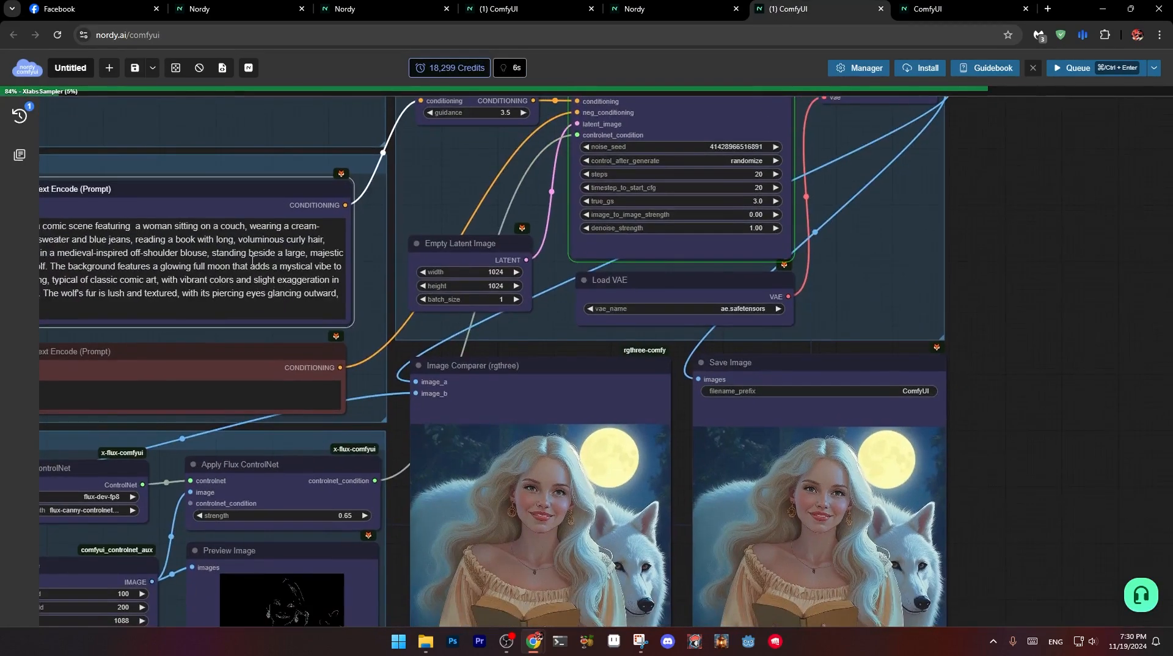
scroll(516, 258, down, 2)
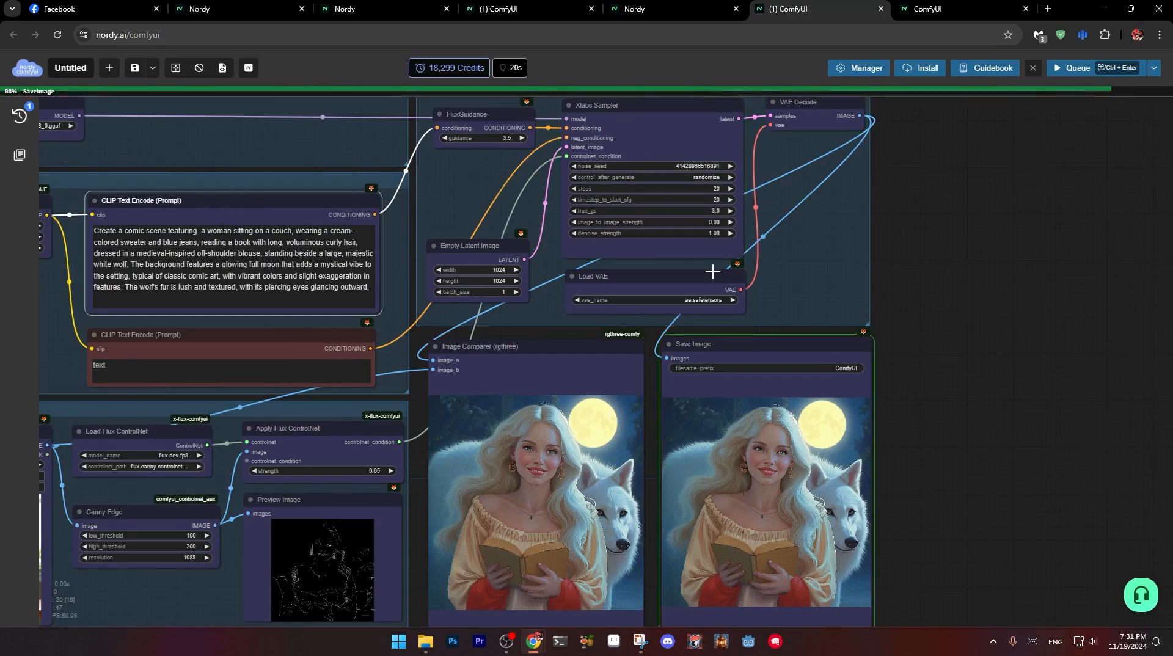
scroll(882, 336, up, 1)
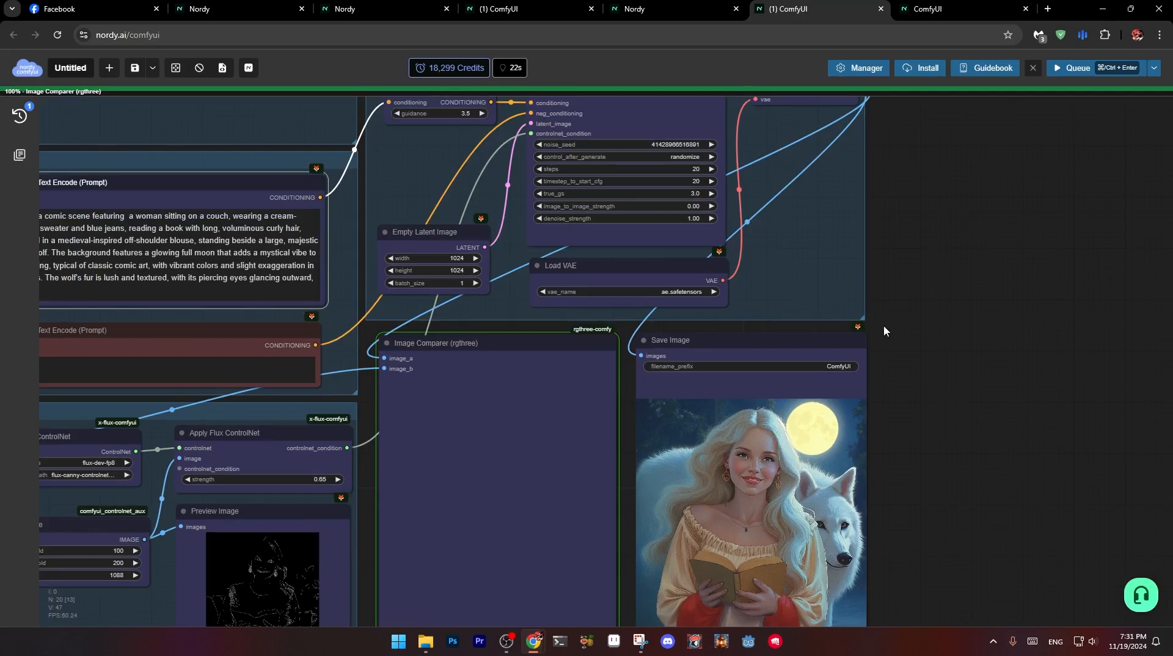
drag(890, 311, 1013, 219)
scroll(1013, 218, down, 2)
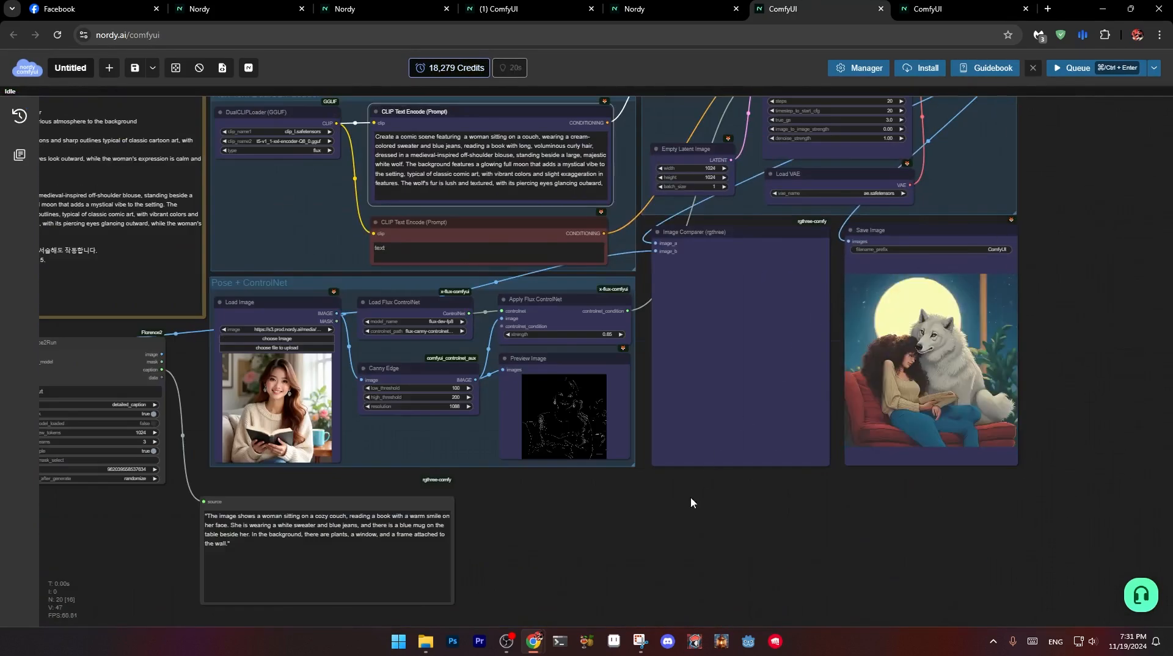
- Compare the generated comic image with the reference photo and check the ControlNet strength and the complete node layout
scroll(683, 491, up, 2)
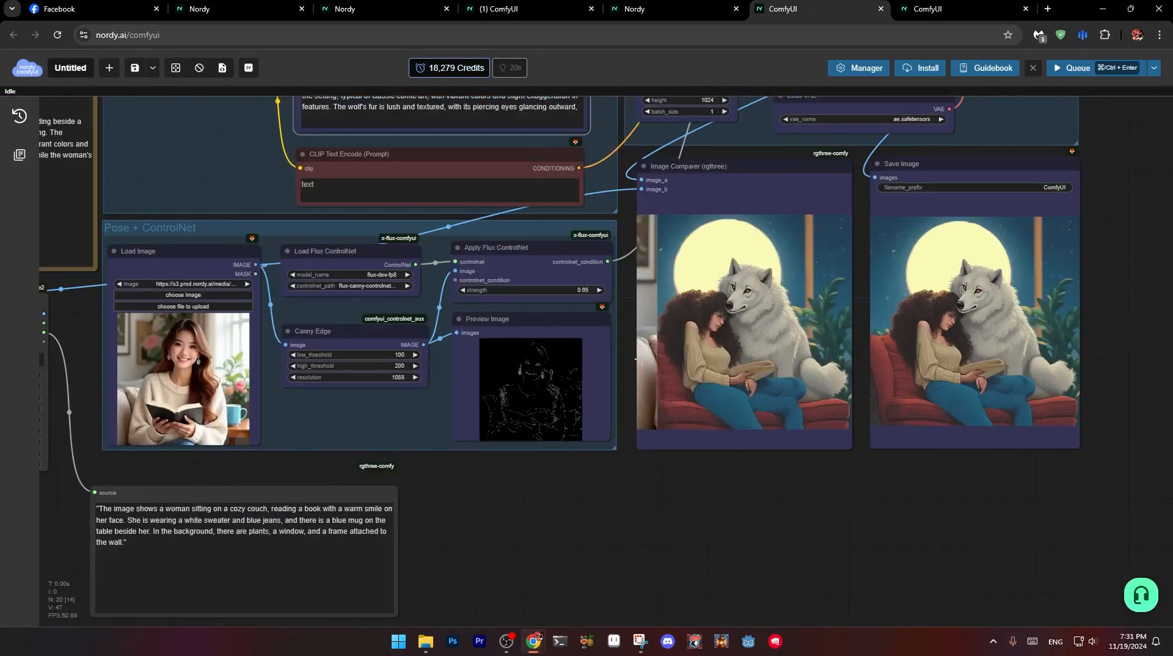
scroll(440, 330, up, 3)
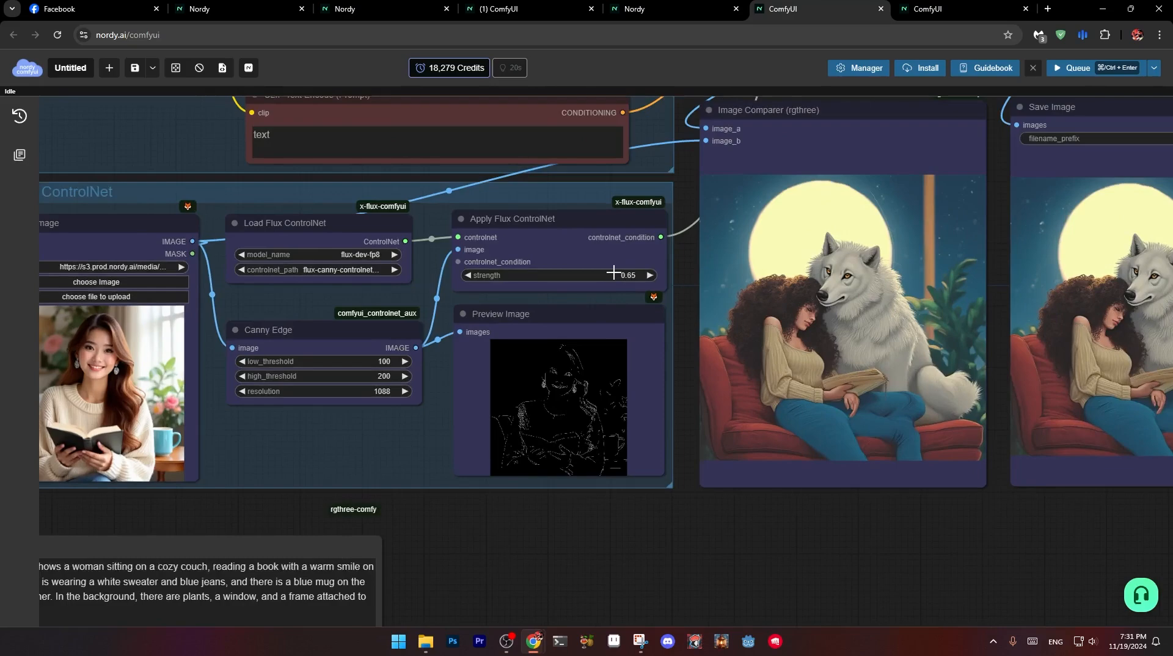
scroll(614, 274, down, 6)
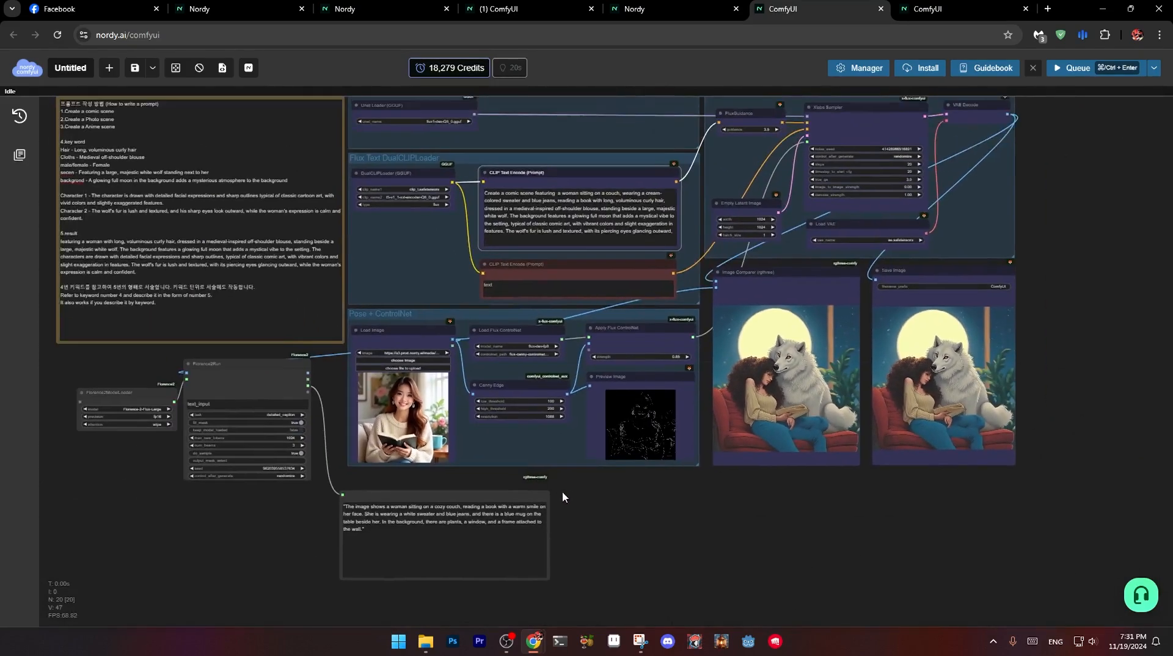
drag(563, 497, 582, 535)
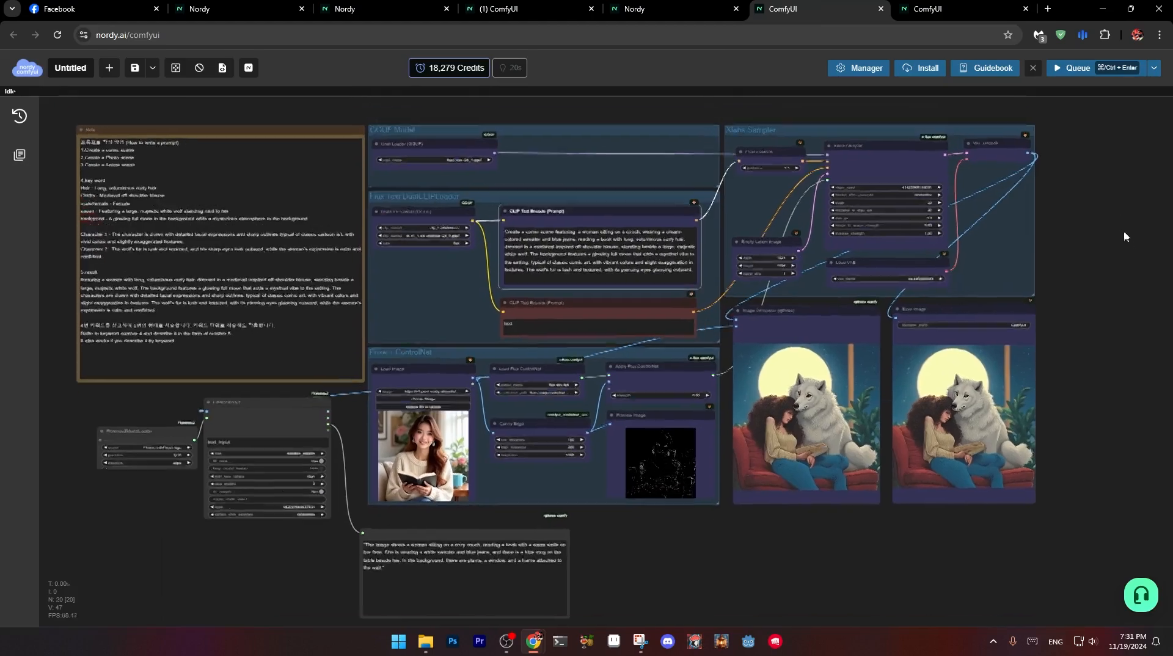
drag(1123, 231, 1101, 207)
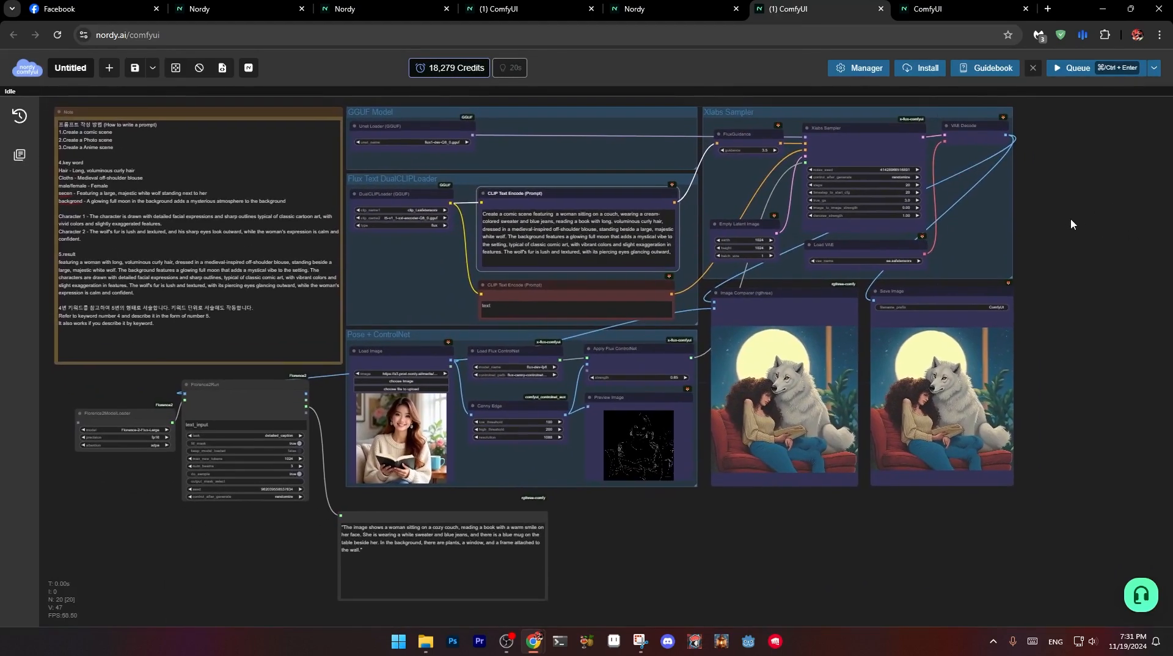
drag(1097, 233, 1099, 236)
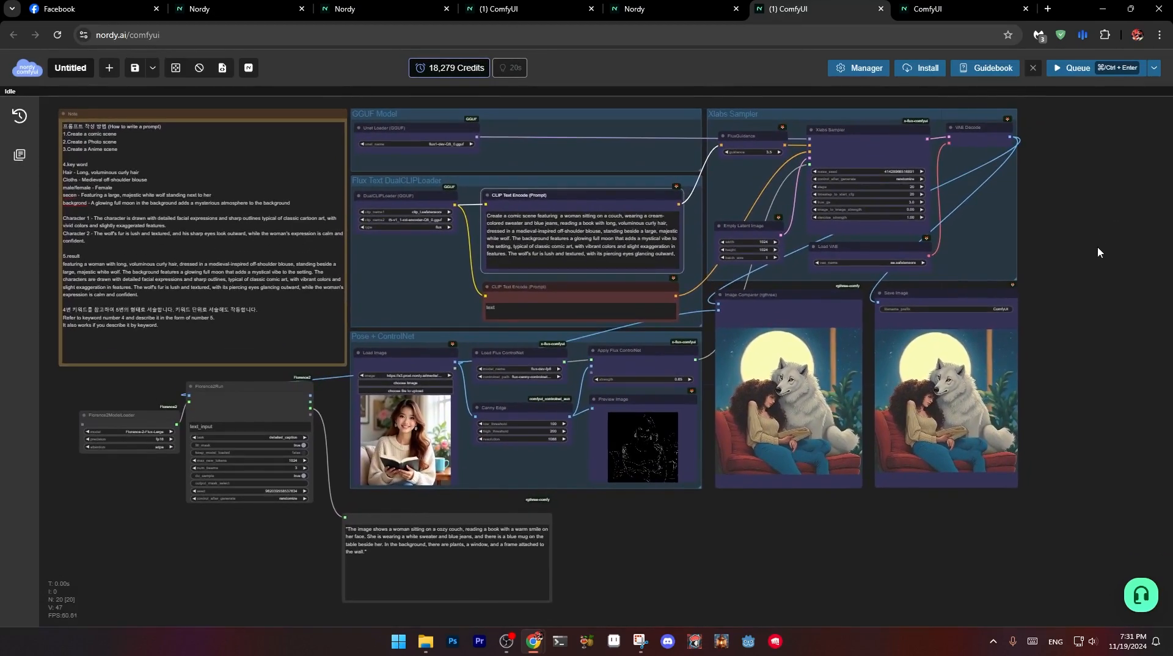